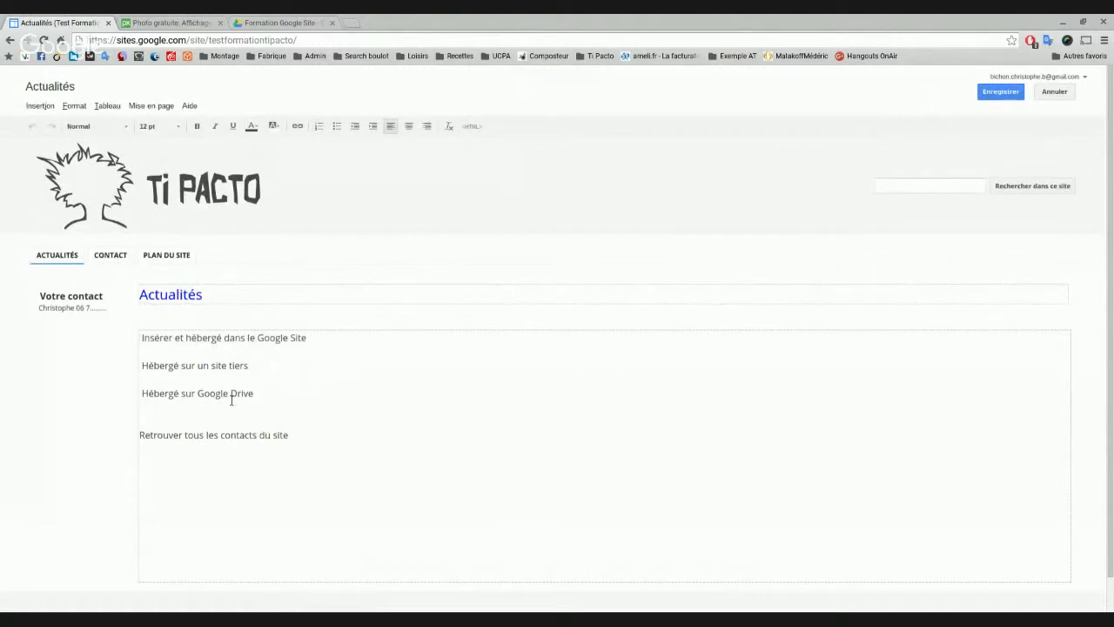
click(293, 423)
click(41, 105)
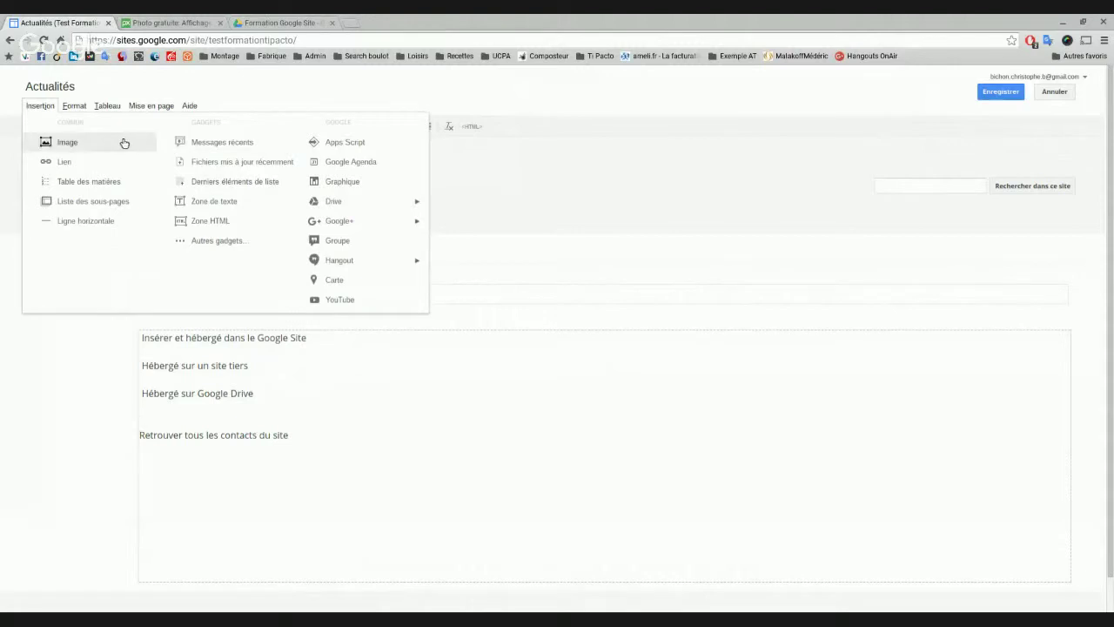
mouse_move(385, 209)
click(199, 377)
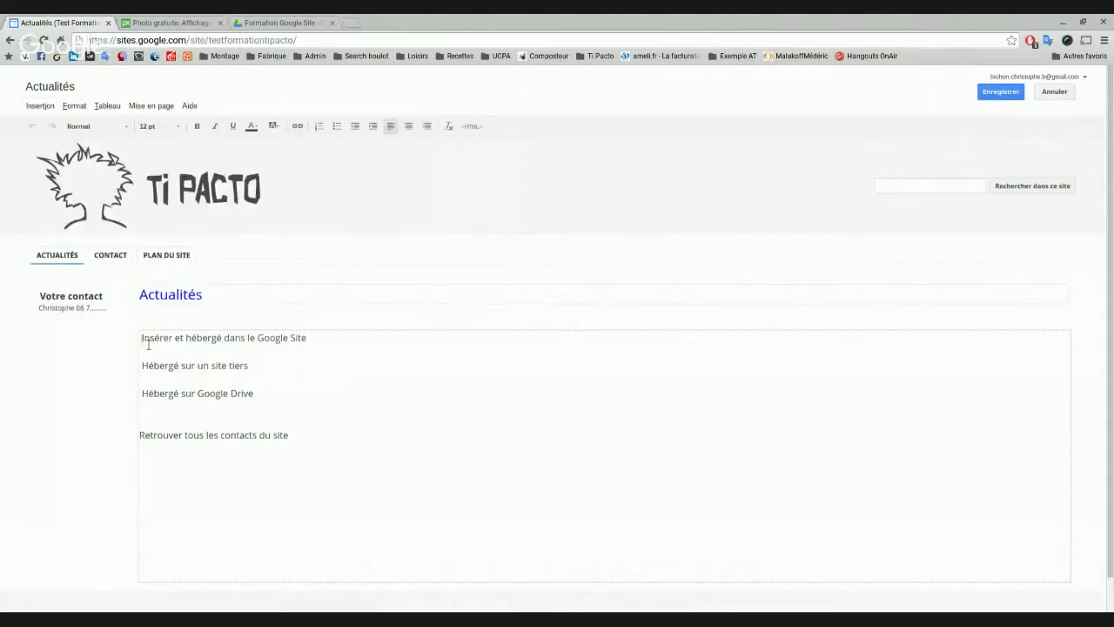
Import the field photo Champ.jpg from the computer and insert it before the line "Insérer et hébergé dans le Google Site"
click(47, 105)
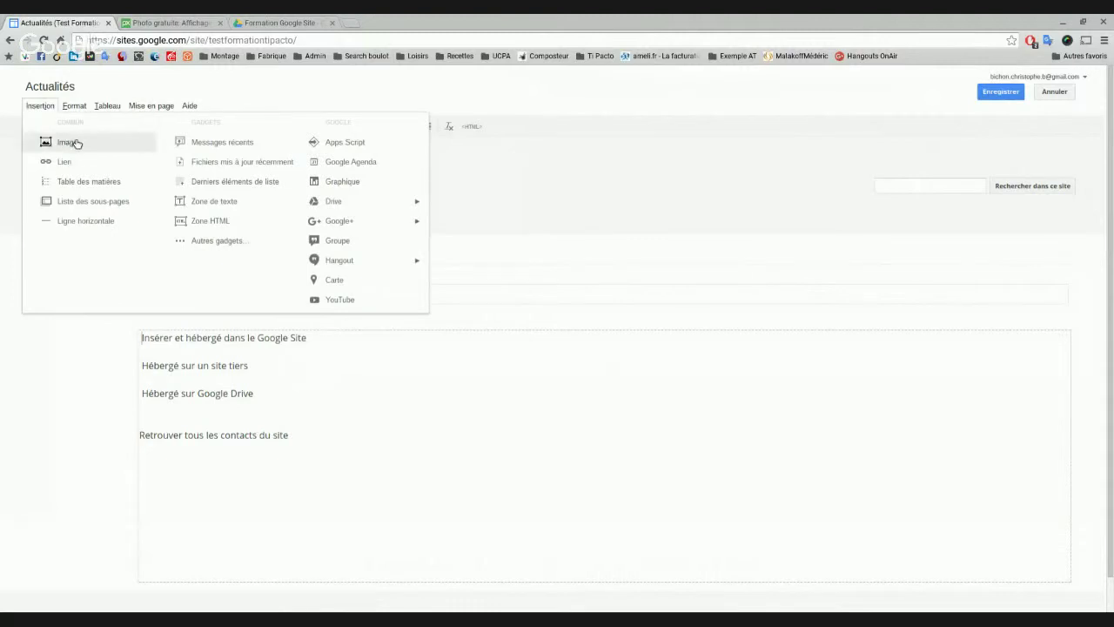
click(73, 142)
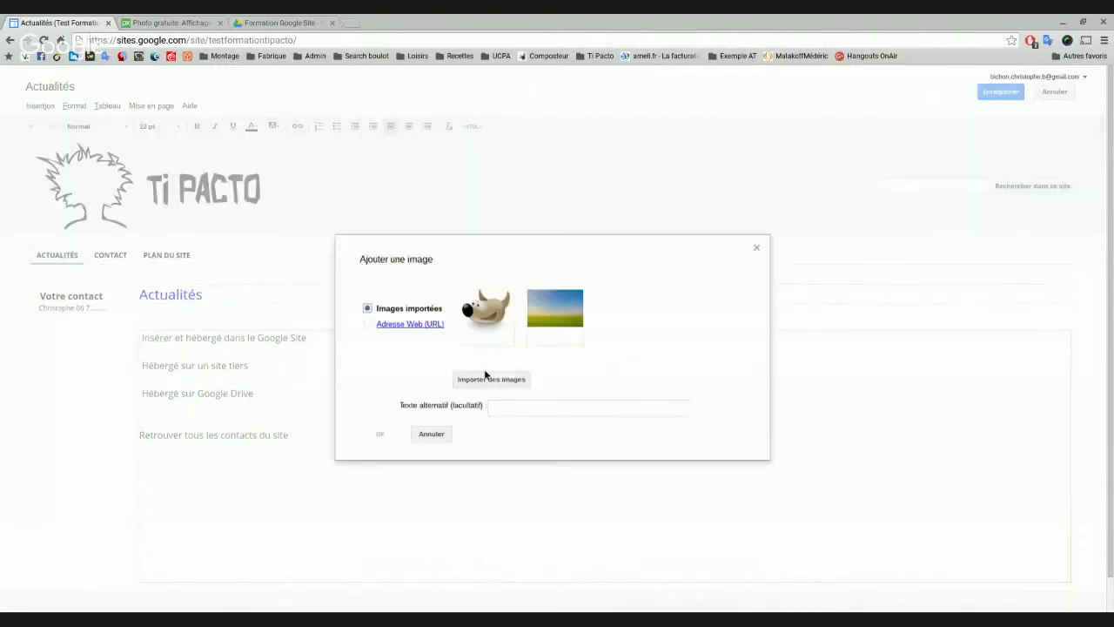
click(492, 379)
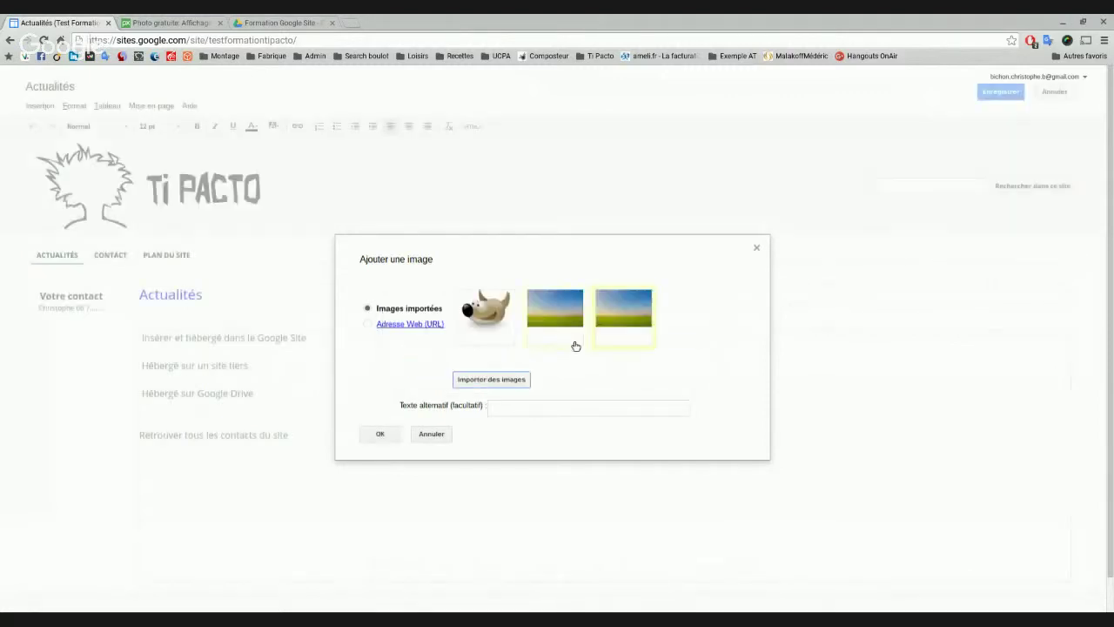
click(380, 433)
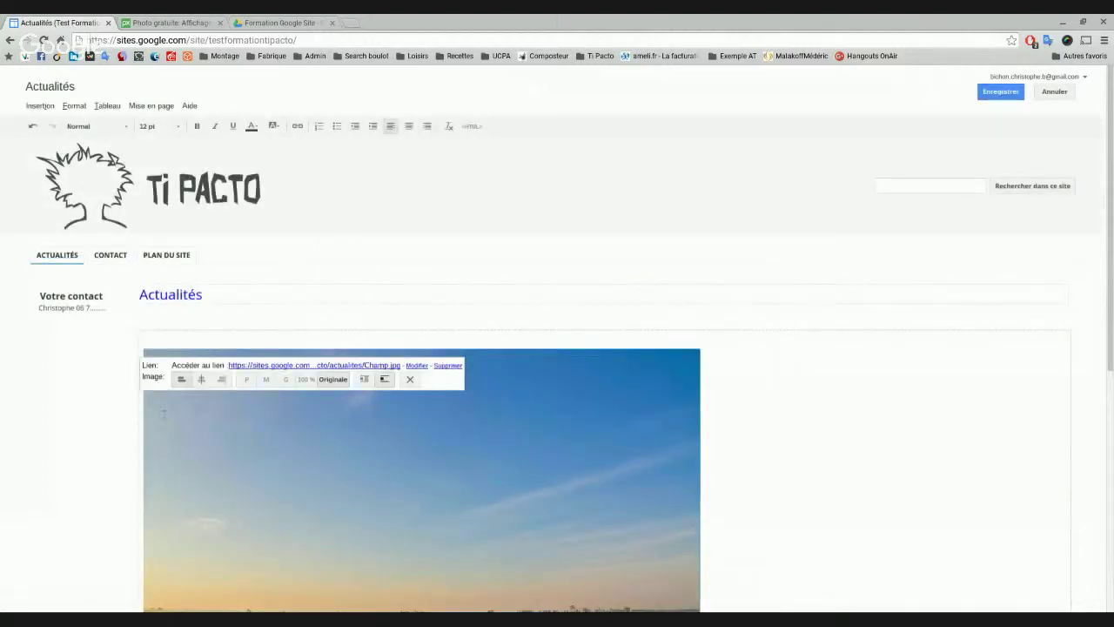
Try the medium and original sizes on the inserted field image, and settle on the small size (P)
click(247, 383)
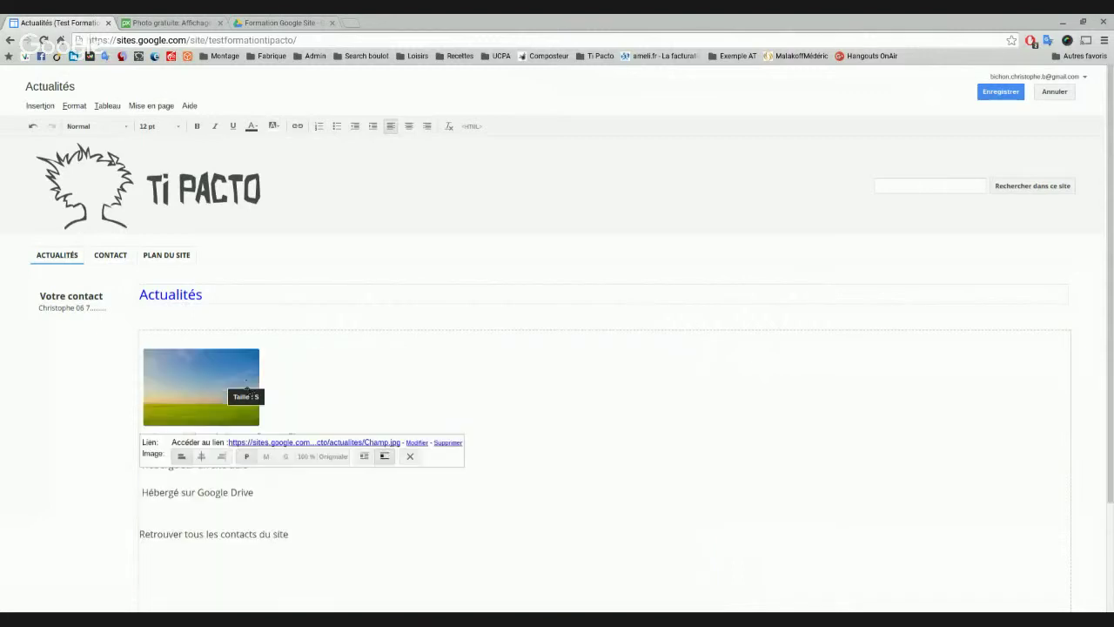
click(266, 456)
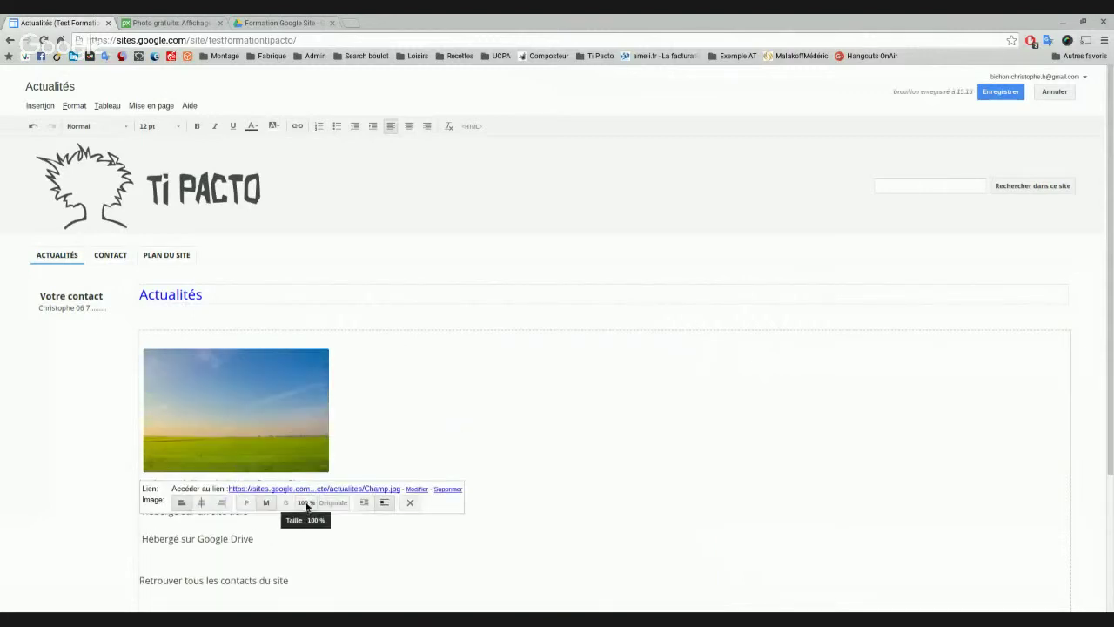
click(248, 505)
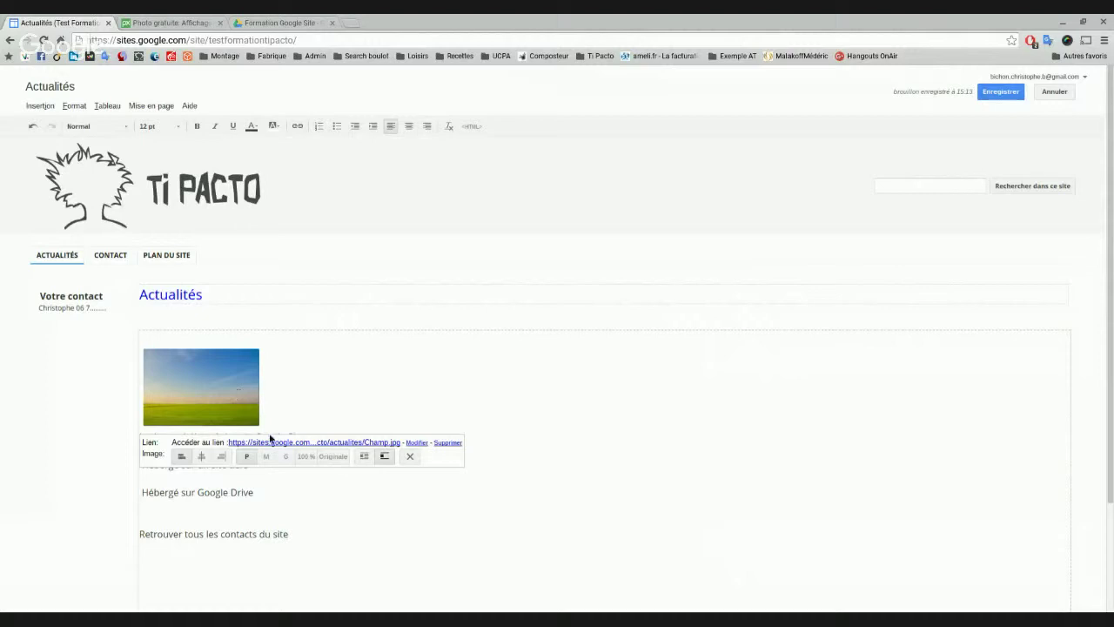
click(332, 456)
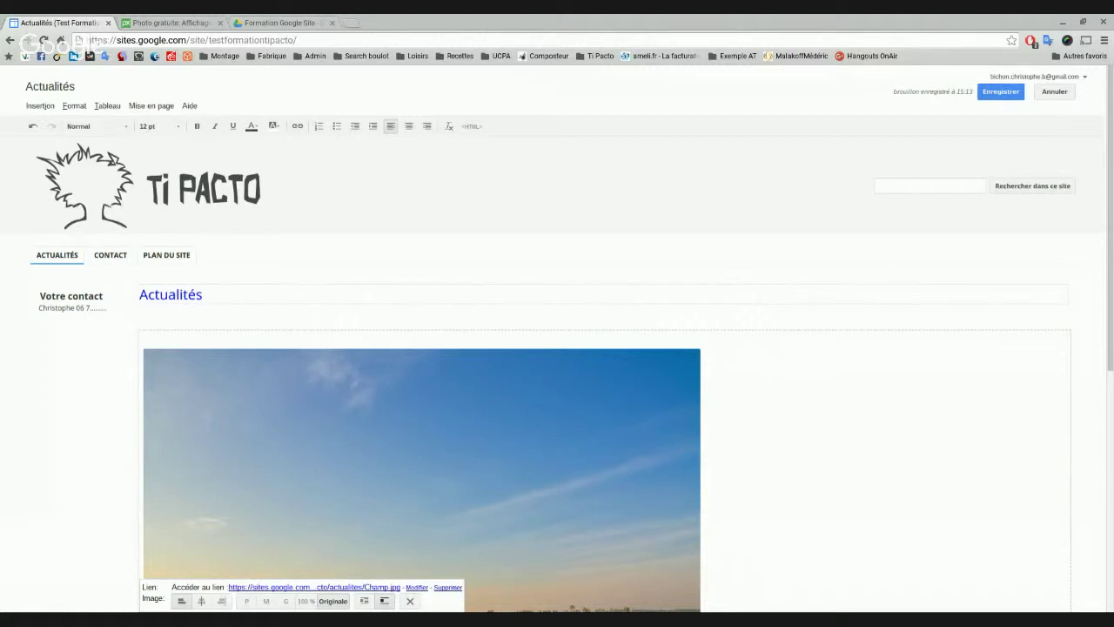
click(247, 600)
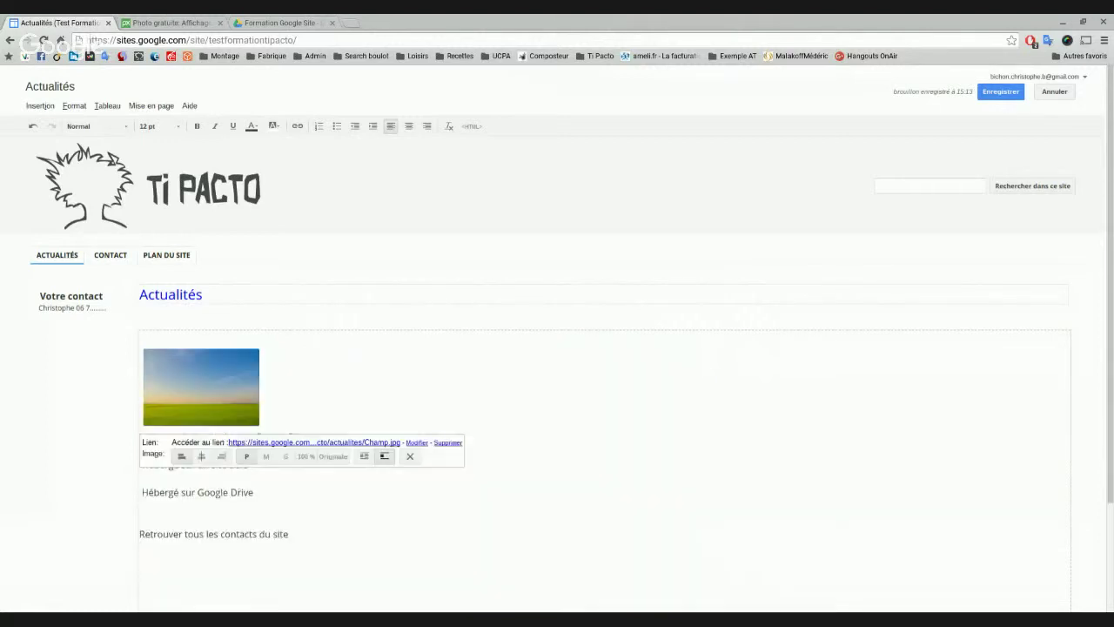
Bring the text "Insérer et hébergé dans le Google Site" up onto the same line as the image
click(135, 369)
click(296, 423)
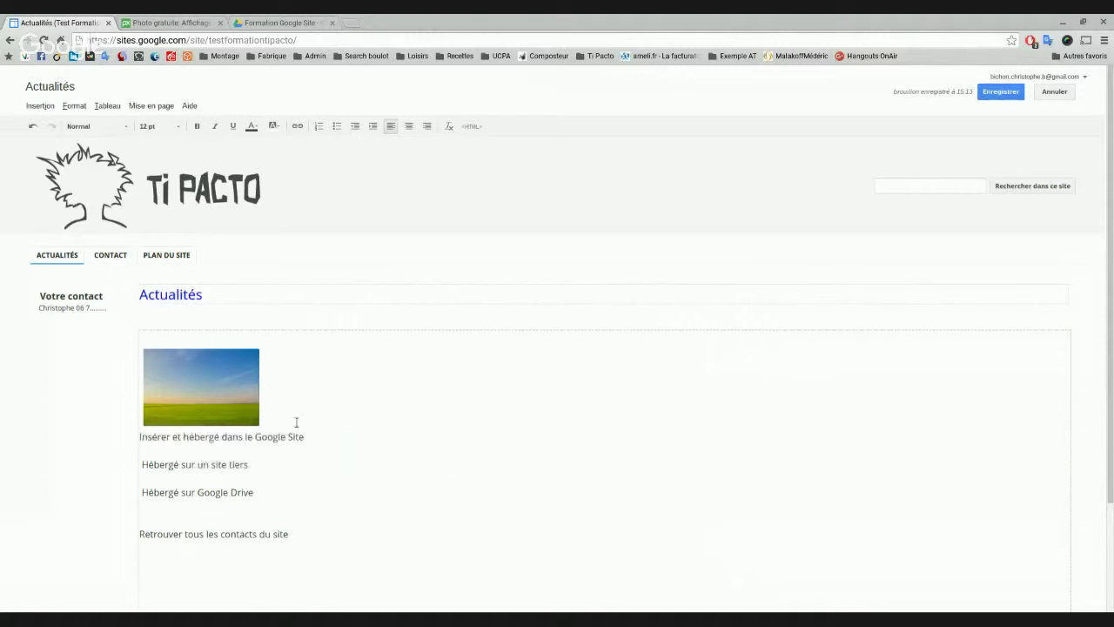
key(Delete)
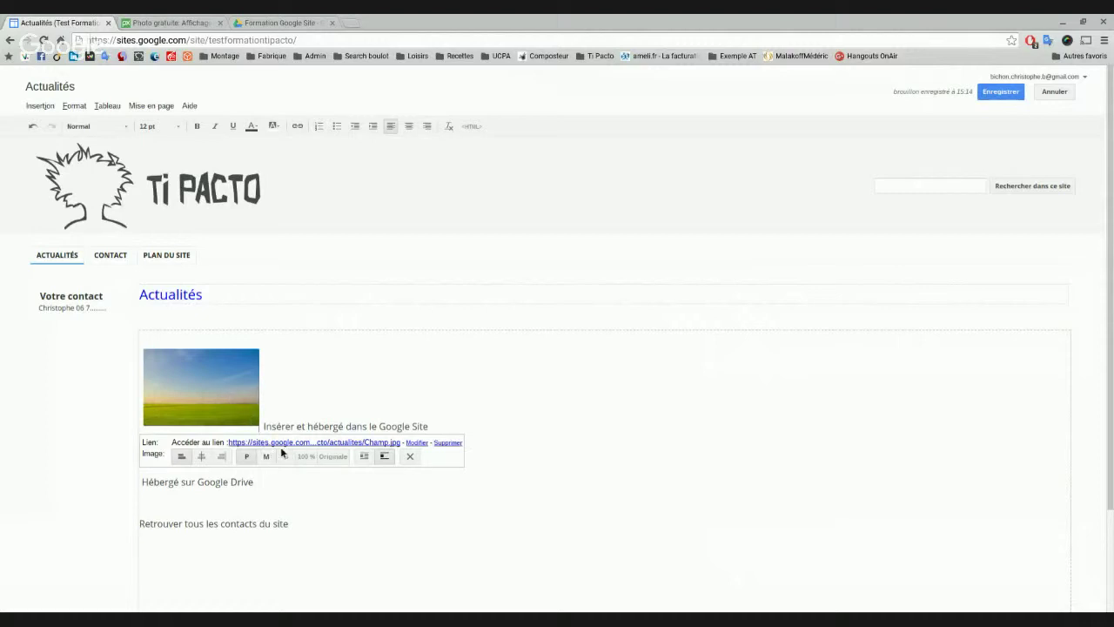
Open the image's link to examine the web address where Champ.jpg is hosted, and return to the page being edited
click(331, 444)
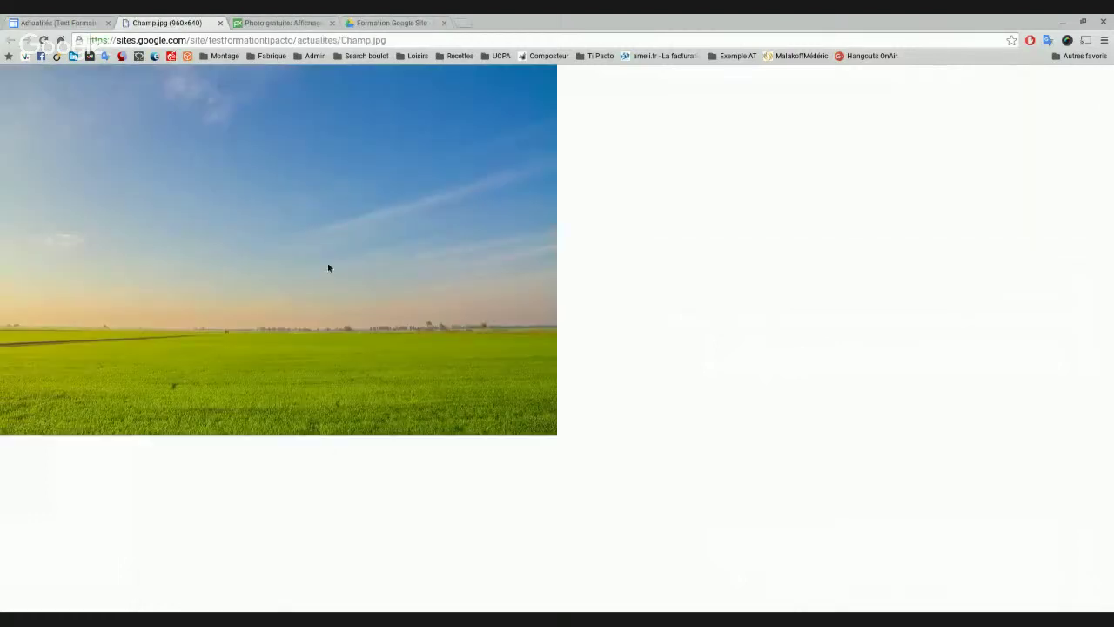
drag(155, 43, 398, 42)
click(398, 42)
drag(283, 38, 398, 41)
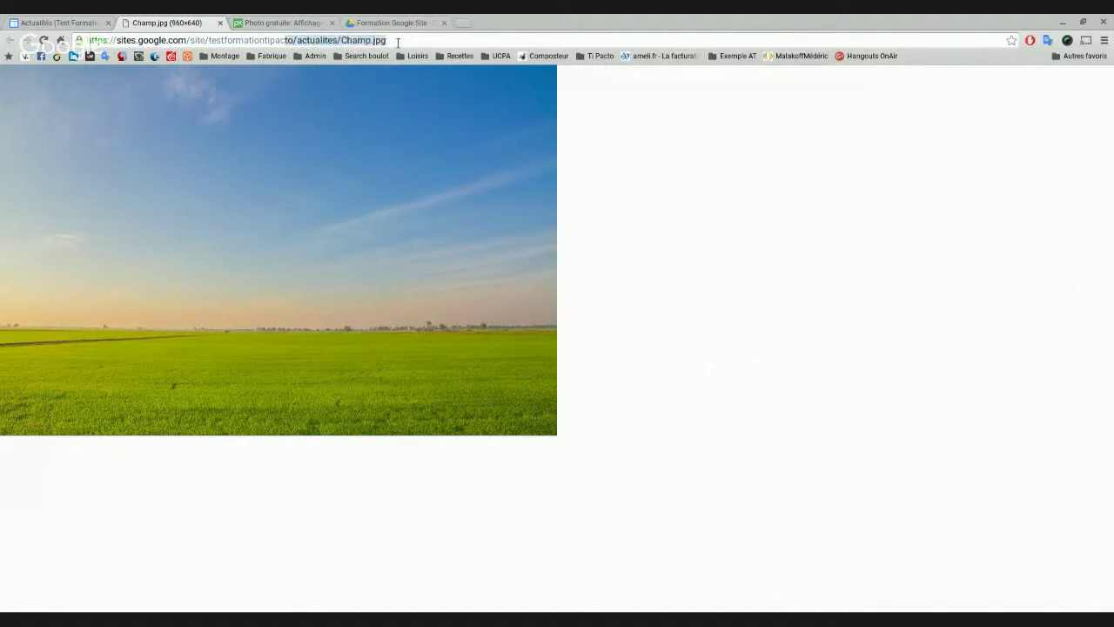
click(398, 42)
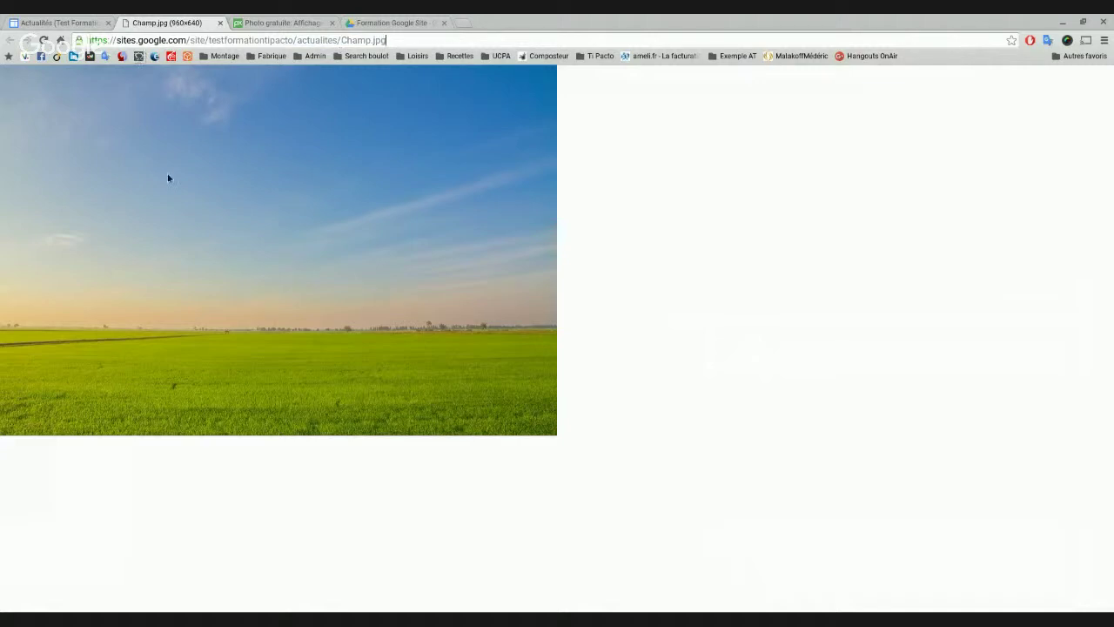
click(221, 24)
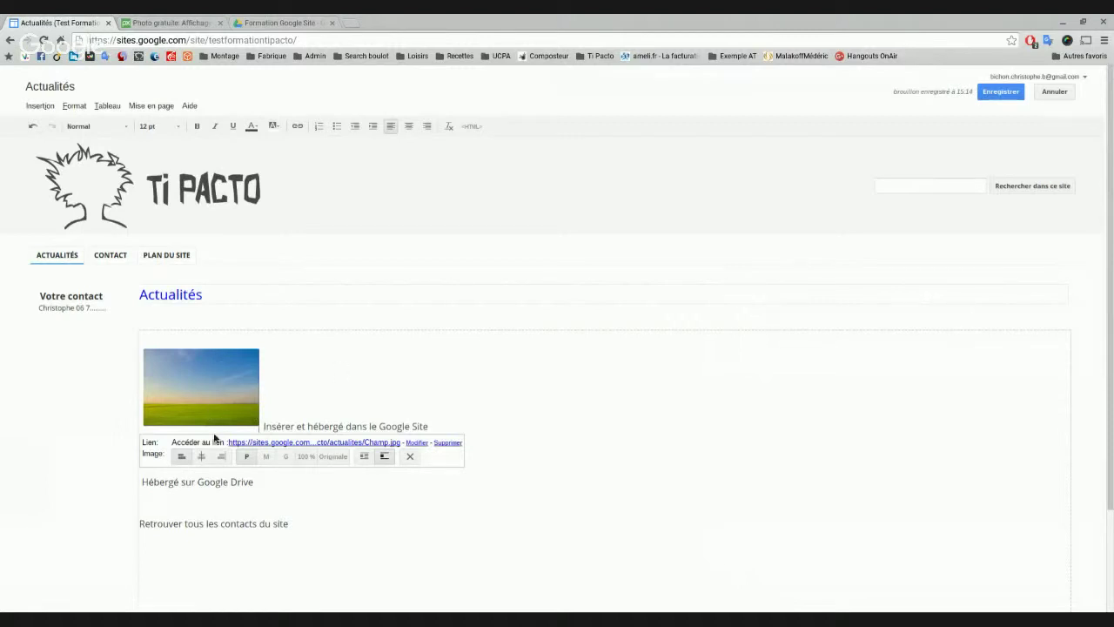
Remove the link from the first image and put a space between the image and its text
click(447, 443)
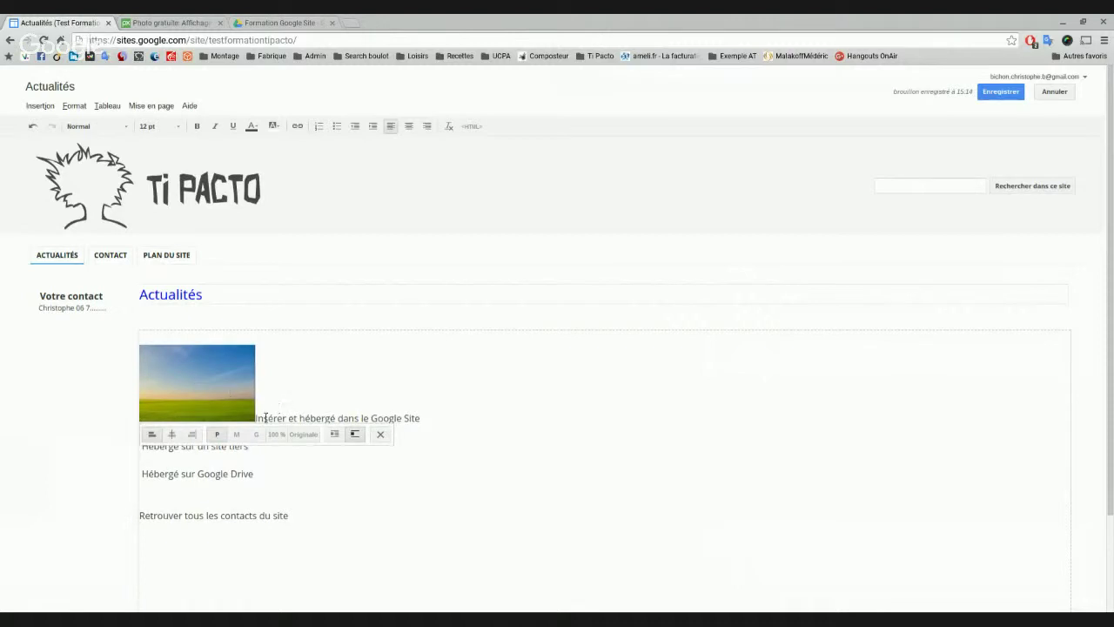
click(266, 418)
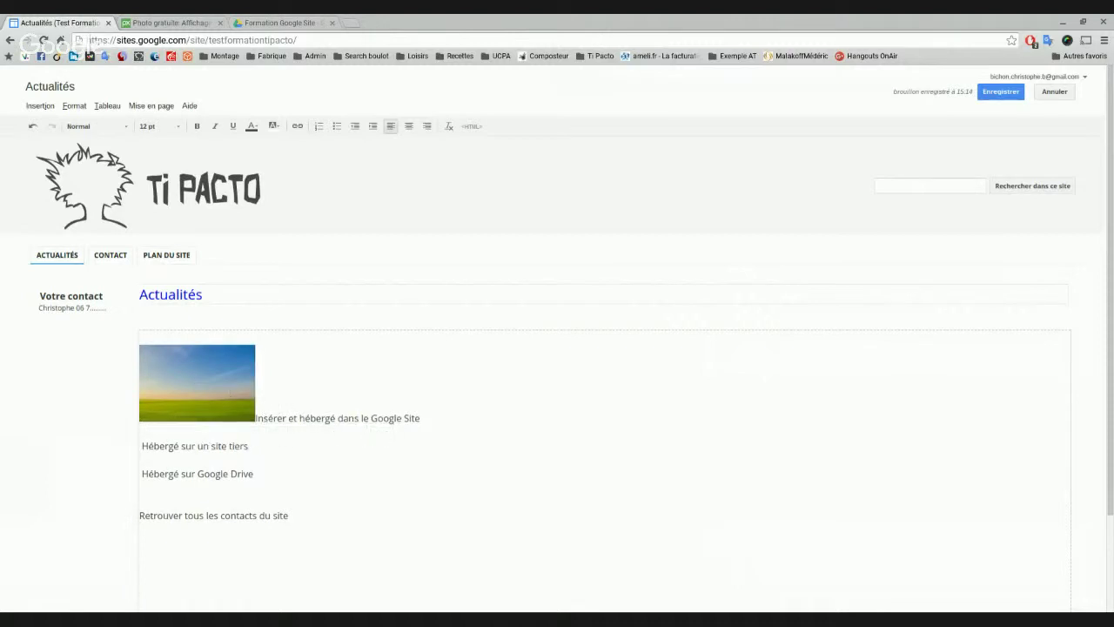
Place the insertion point before "Hébergé sur un site tiers" and copy the field photo's image address from its Pixabay page
click(257, 485)
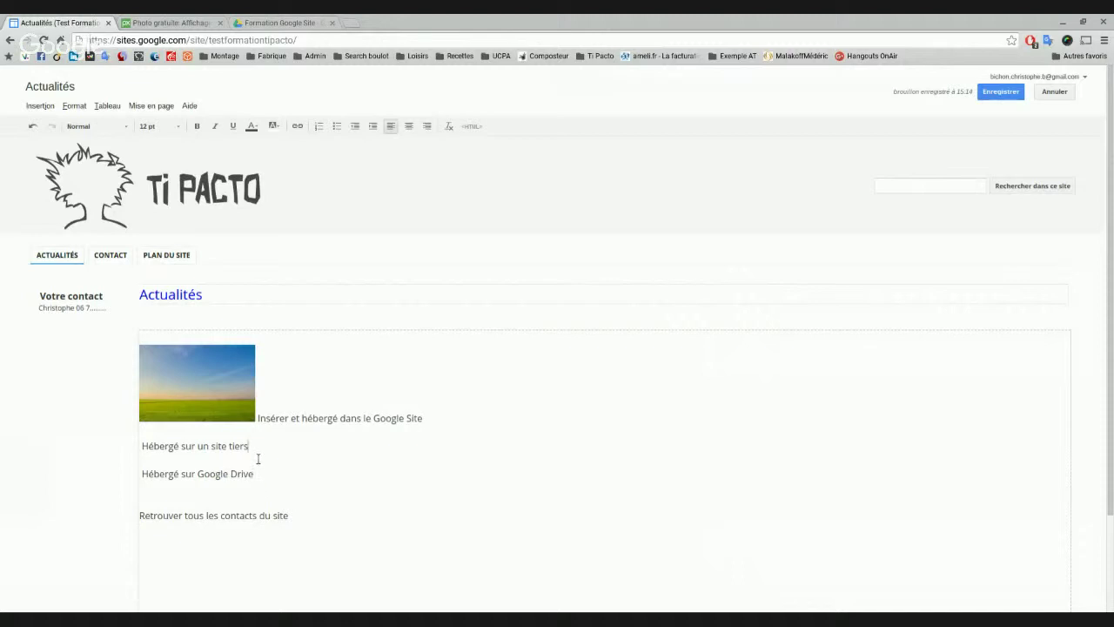
key(Up)
click(176, 29)
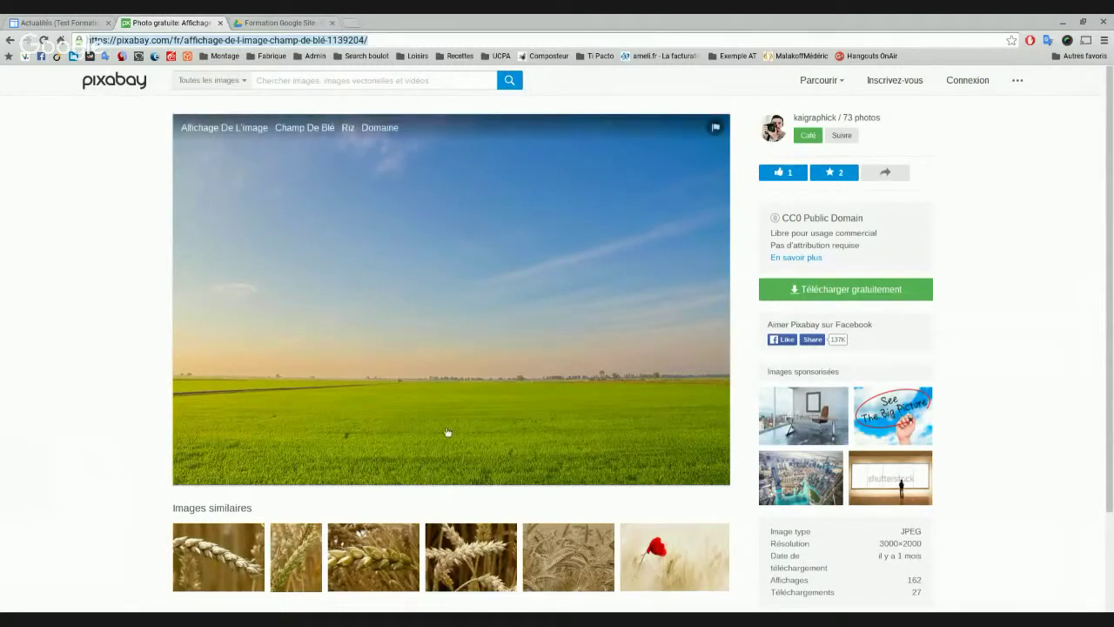
click(421, 323)
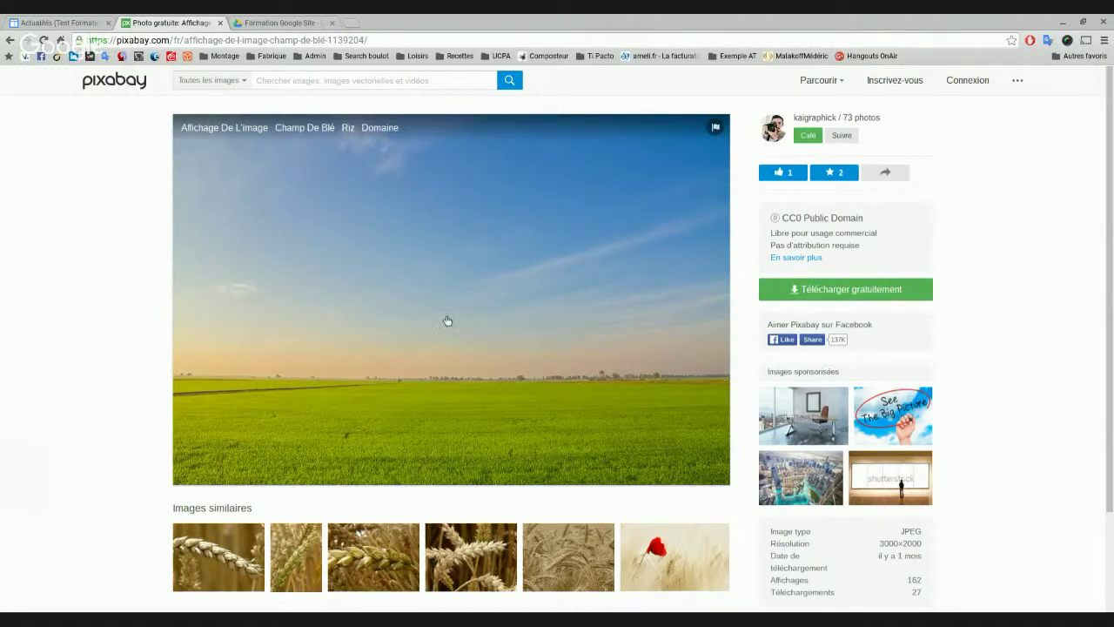
click(441, 265)
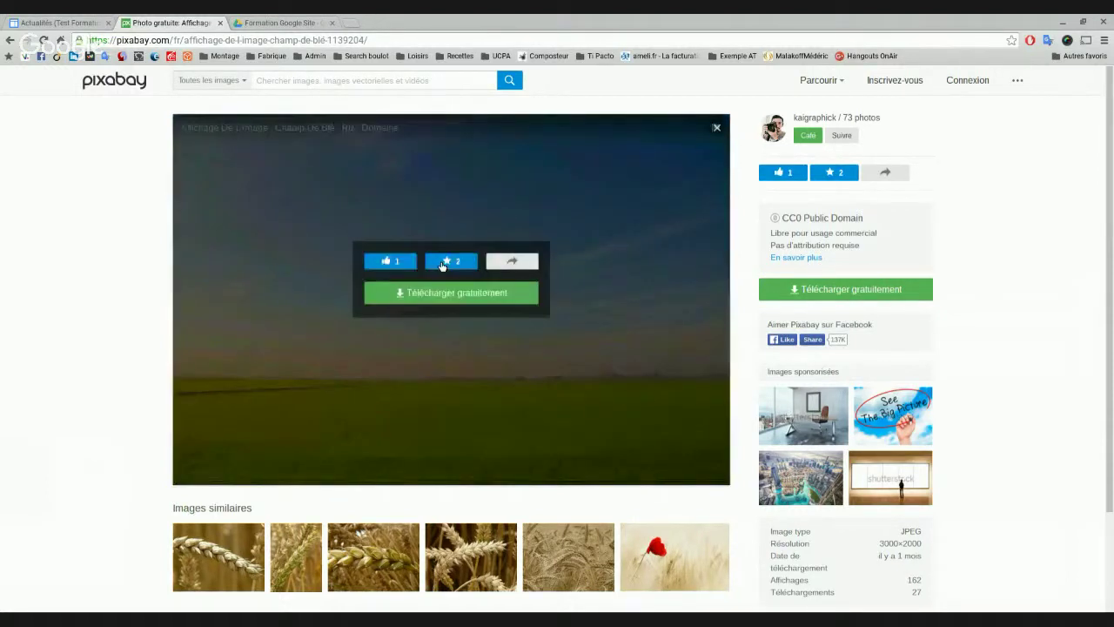
click(302, 278)
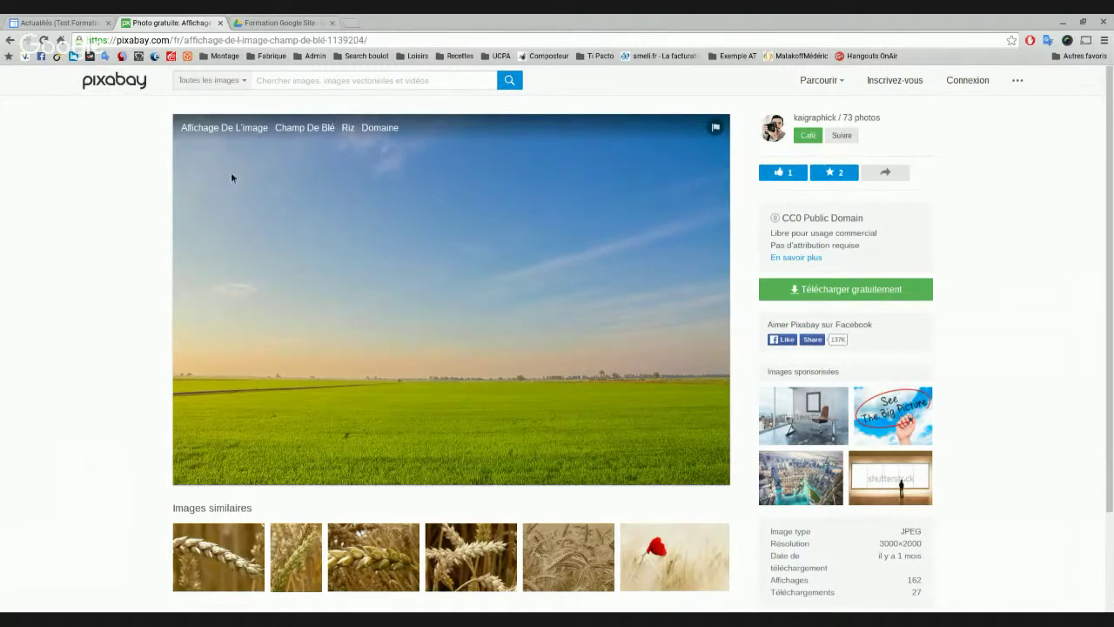
Back on the Actualités page, insert an image by web address before "Hébergé sur un site tiers", using the copied Pixabay URL
click(34, 23)
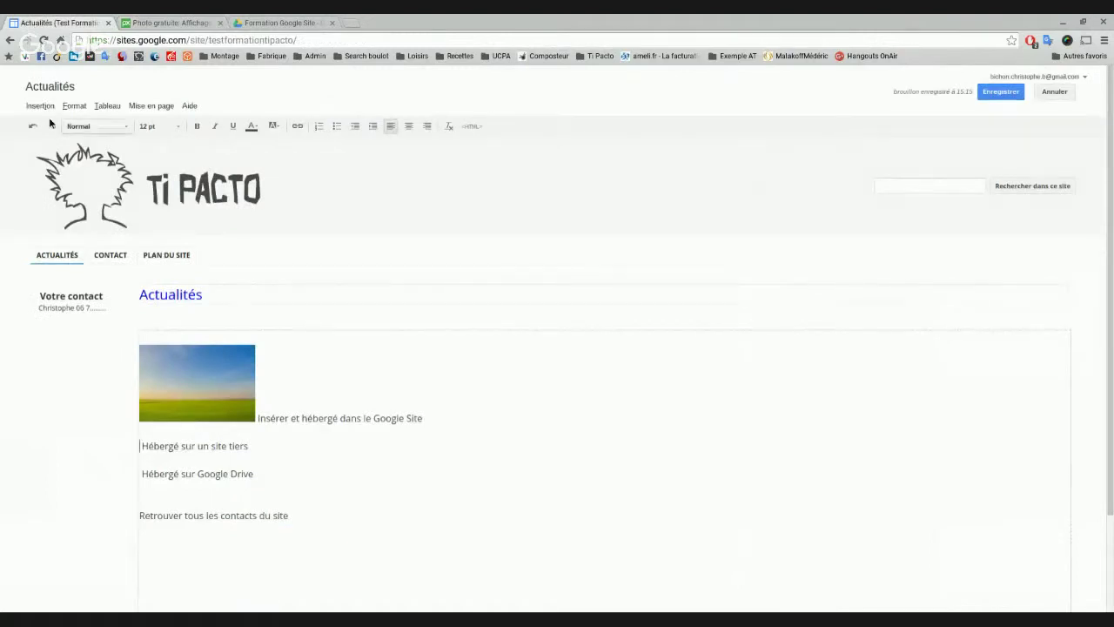
click(42, 106)
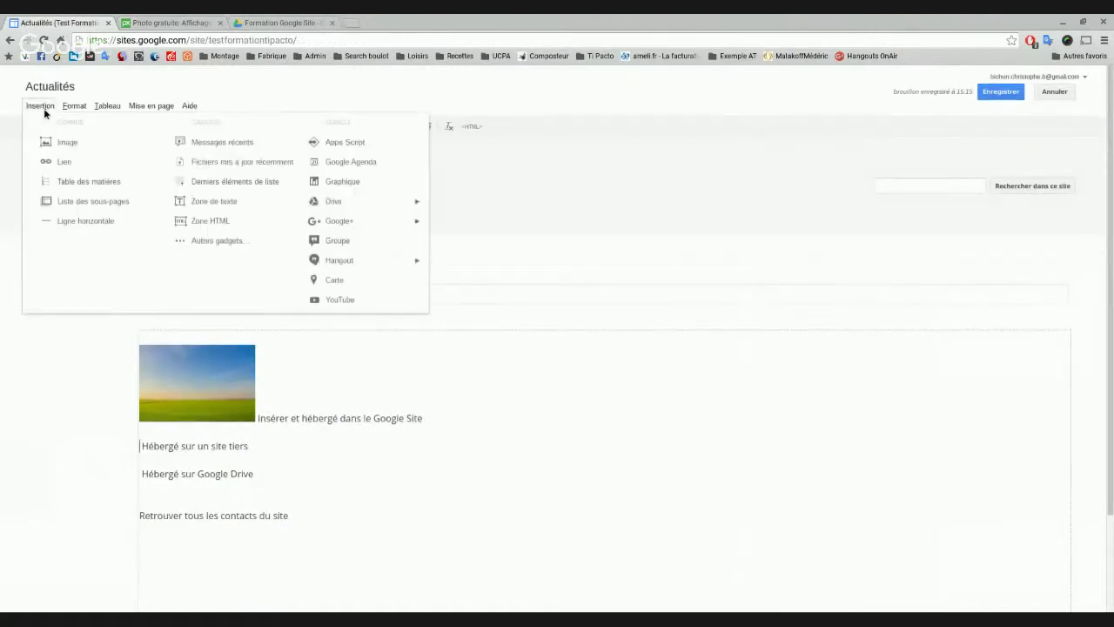
click(83, 147)
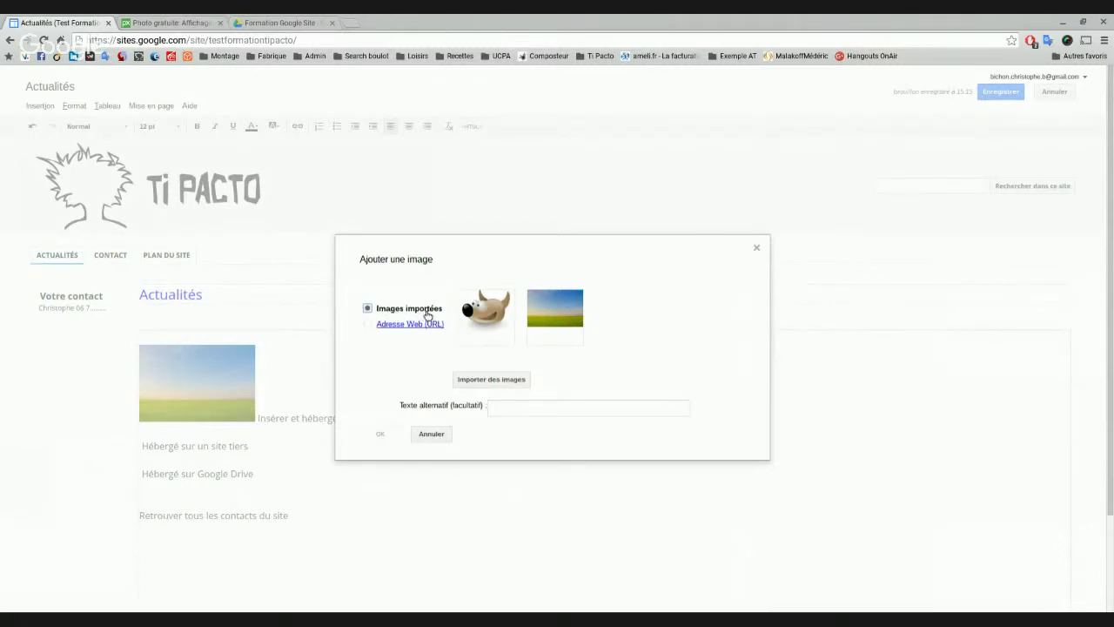
click(376, 326)
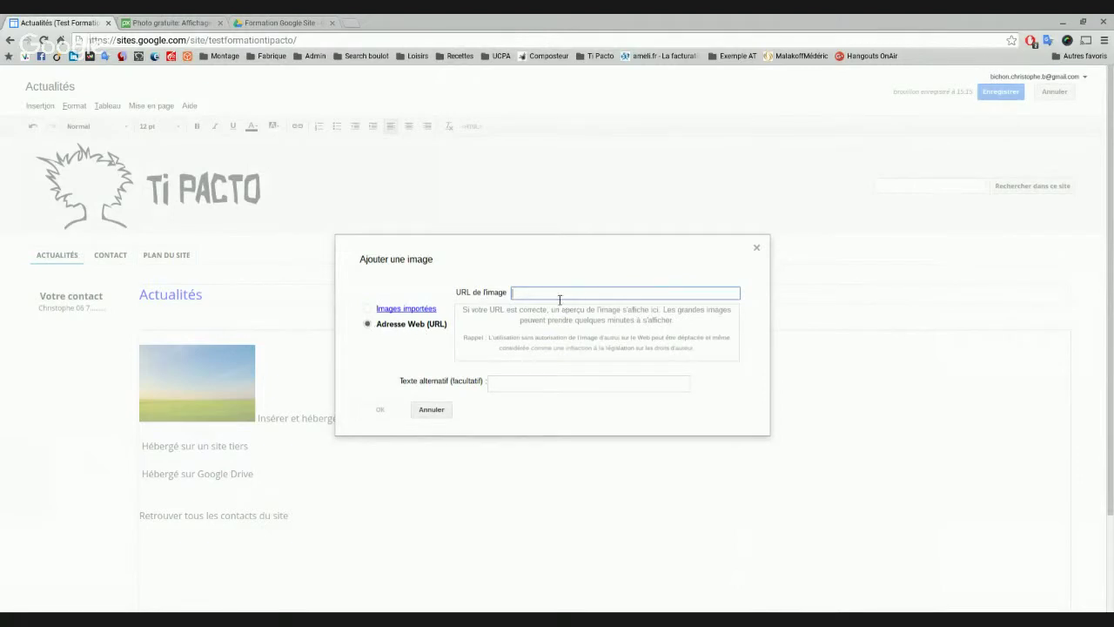
key(ctrl+v)
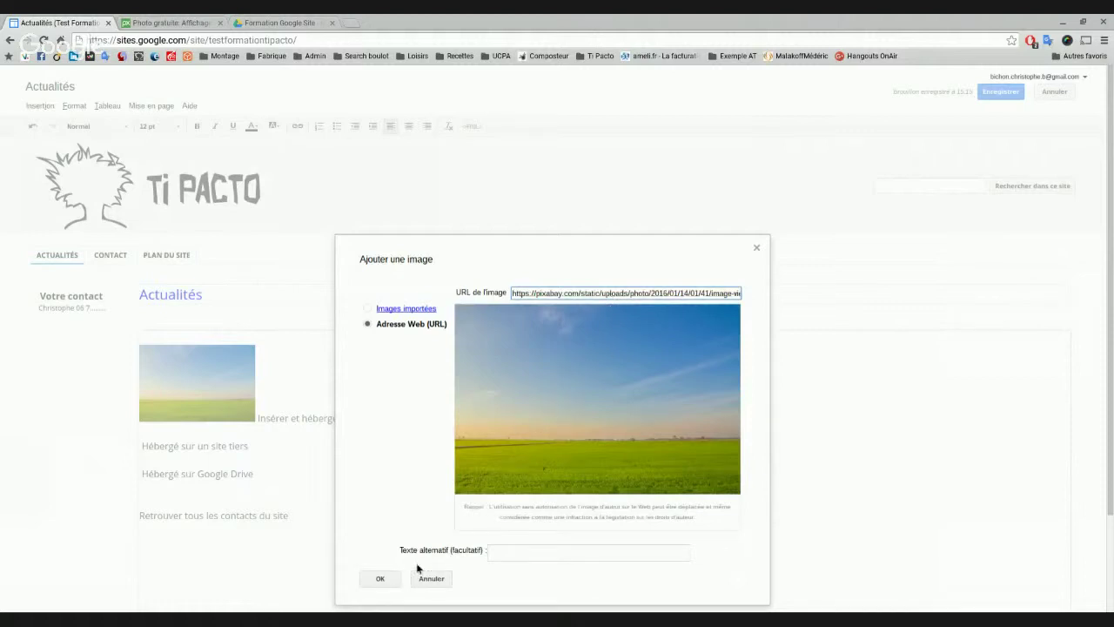
click(381, 578)
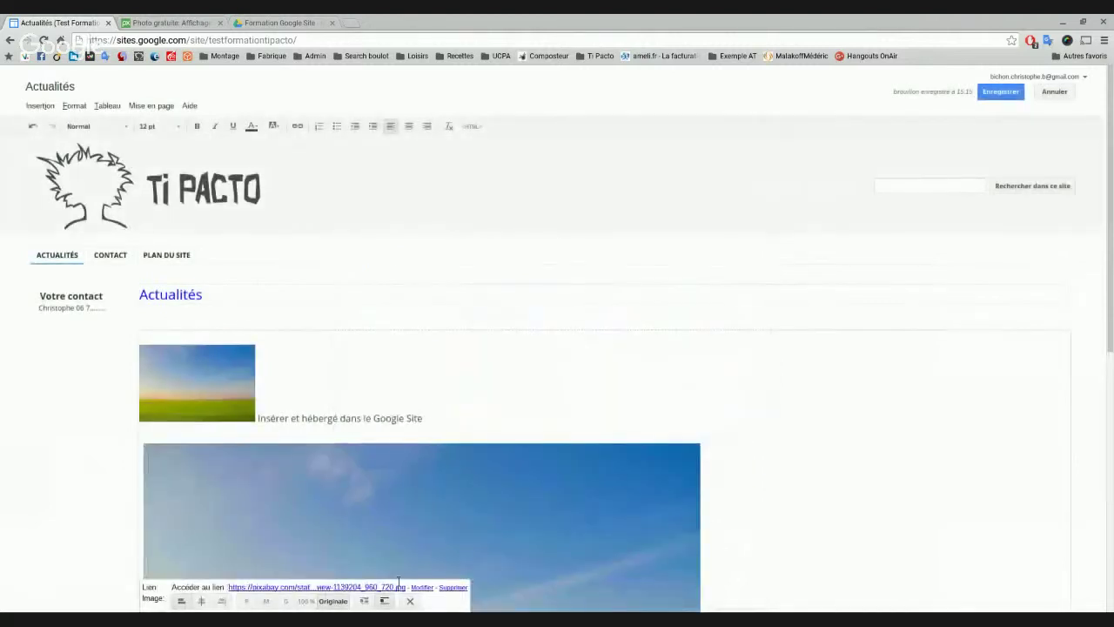
Set the Pixabay-hosted image to the small size (P) and remove its link
scroll(429, 408, down, 3)
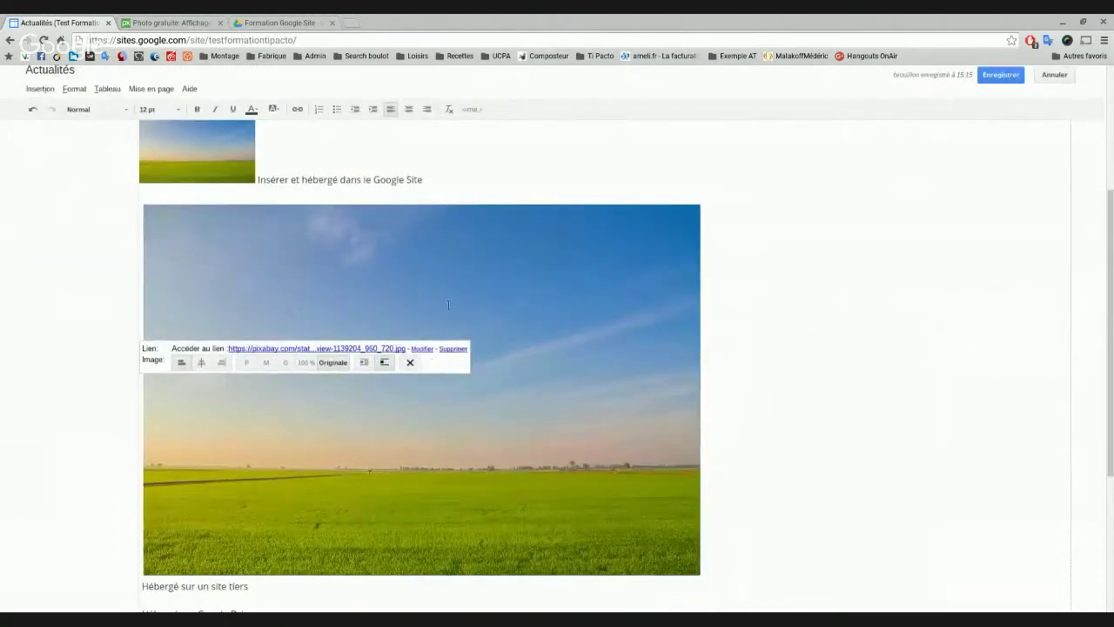
click(246, 362)
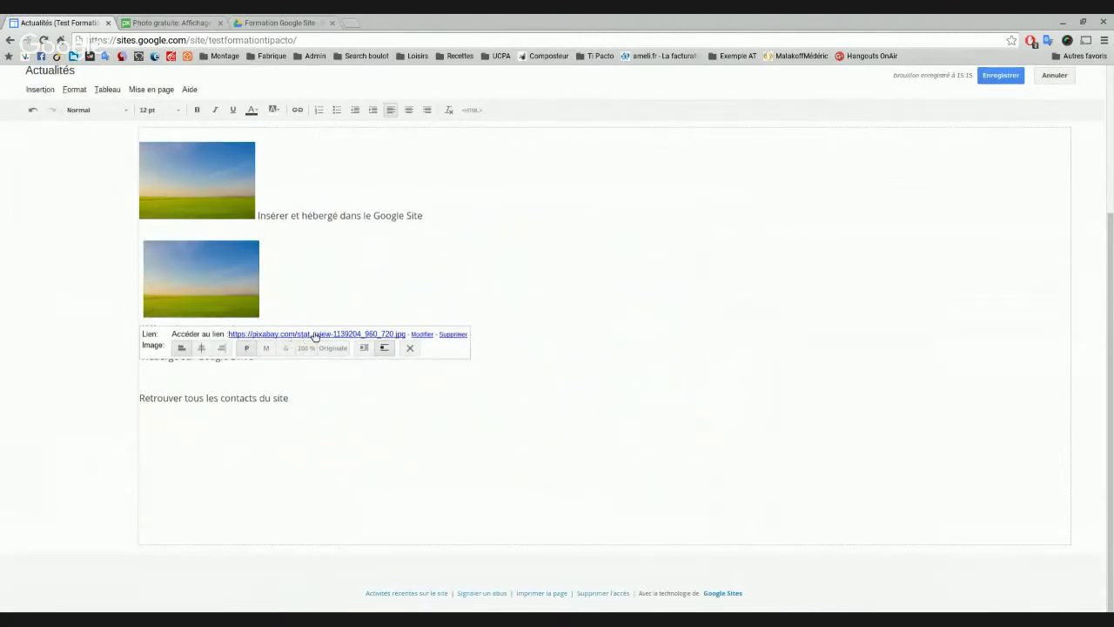
click(452, 335)
click(451, 340)
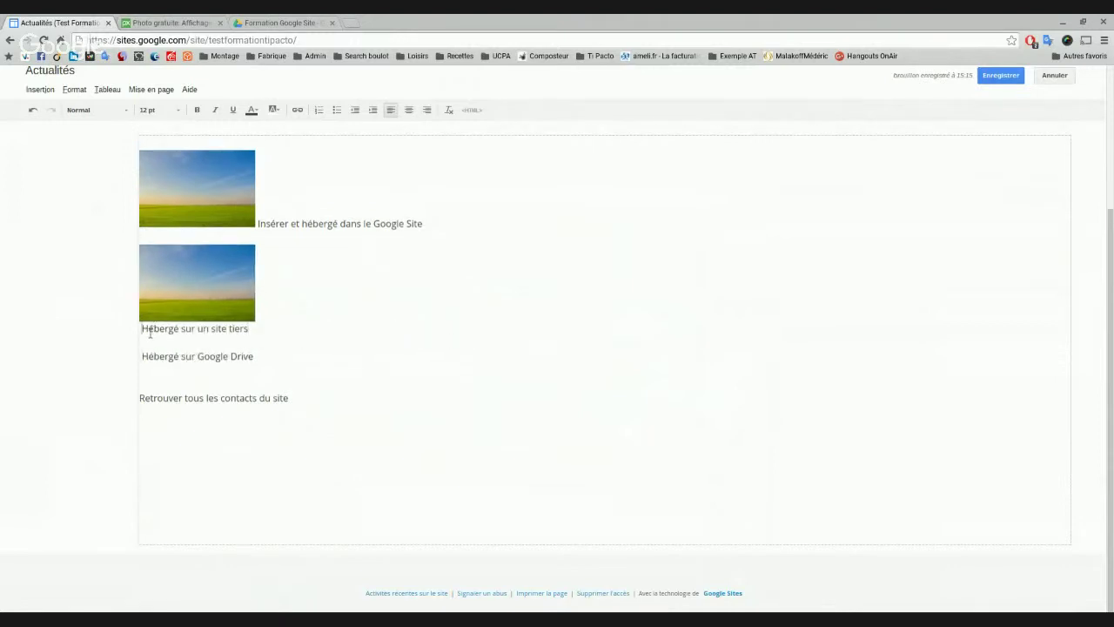
Bring the text "Hébergé sur un site tiers" up beside the second image and select that image
click(142, 328)
key(BackSpace)
key(BackSpace)
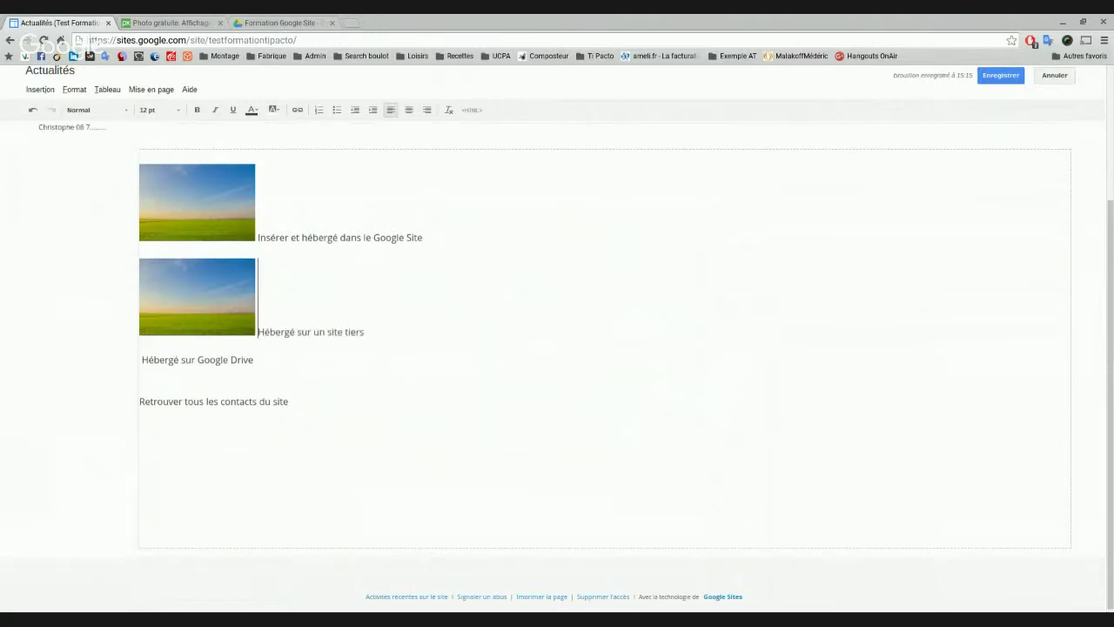
click(194, 296)
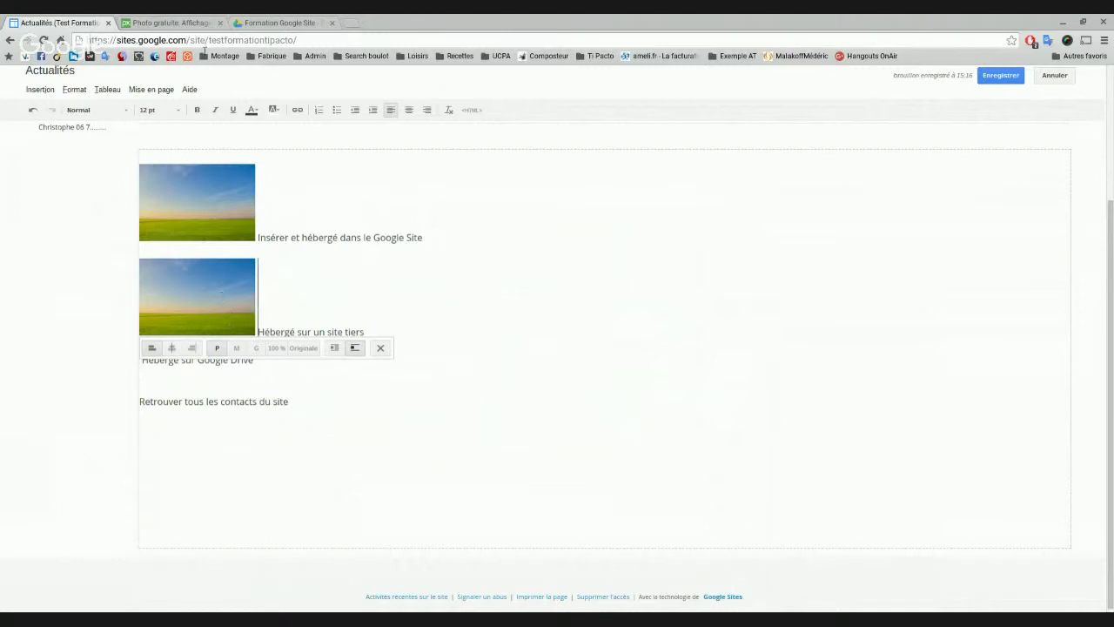
Review the photo's source page on Pixabay and examine the site-hosted first image back on the Actualités page
click(176, 23)
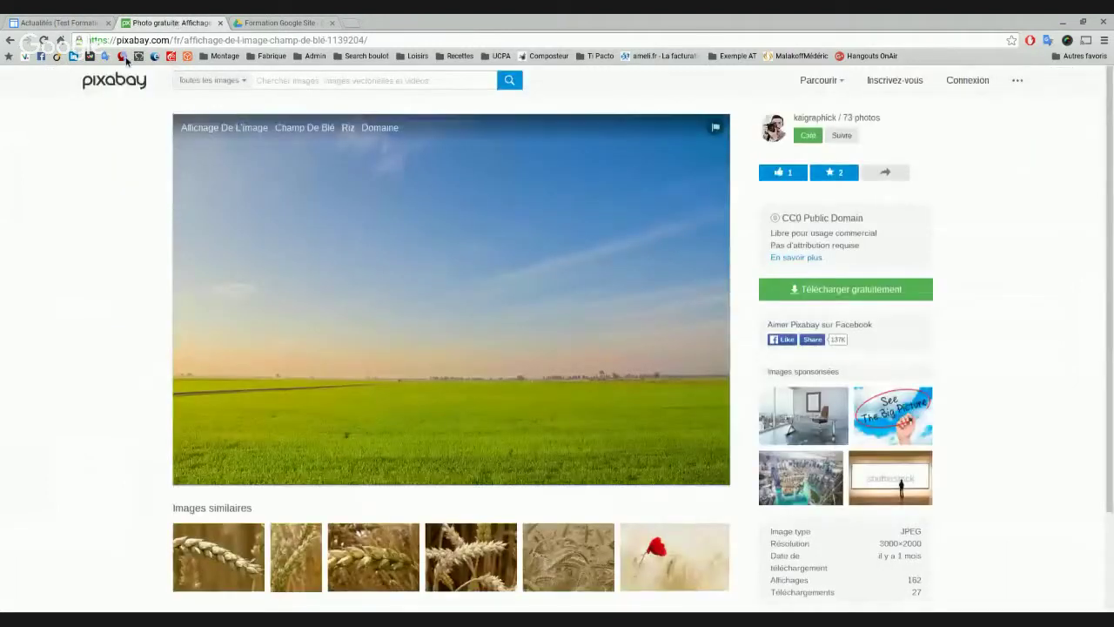
click(57, 23)
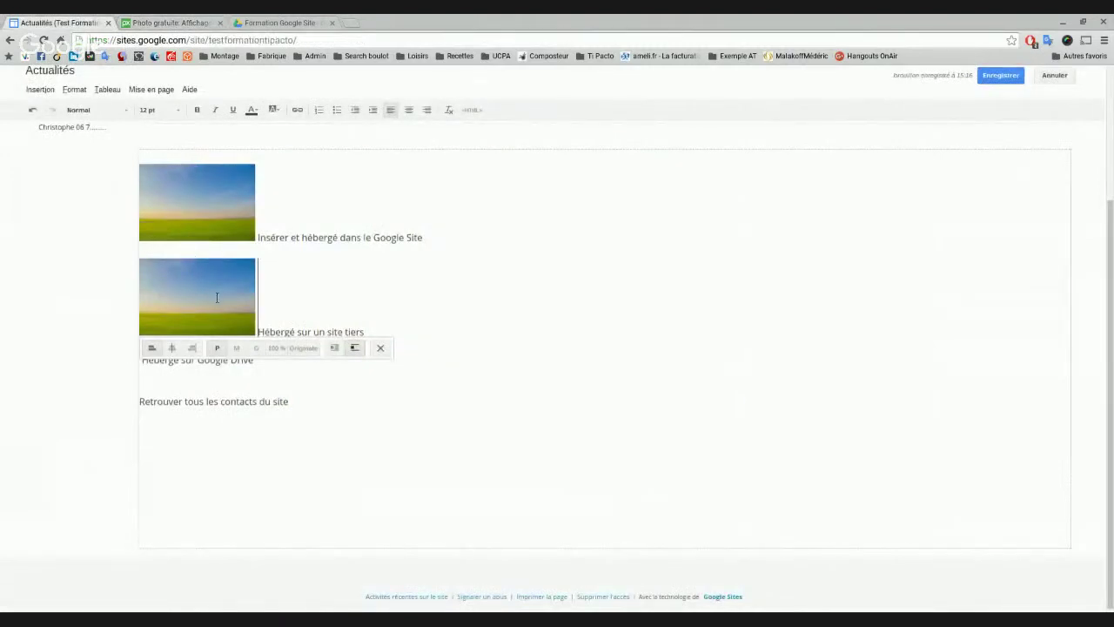
click(220, 207)
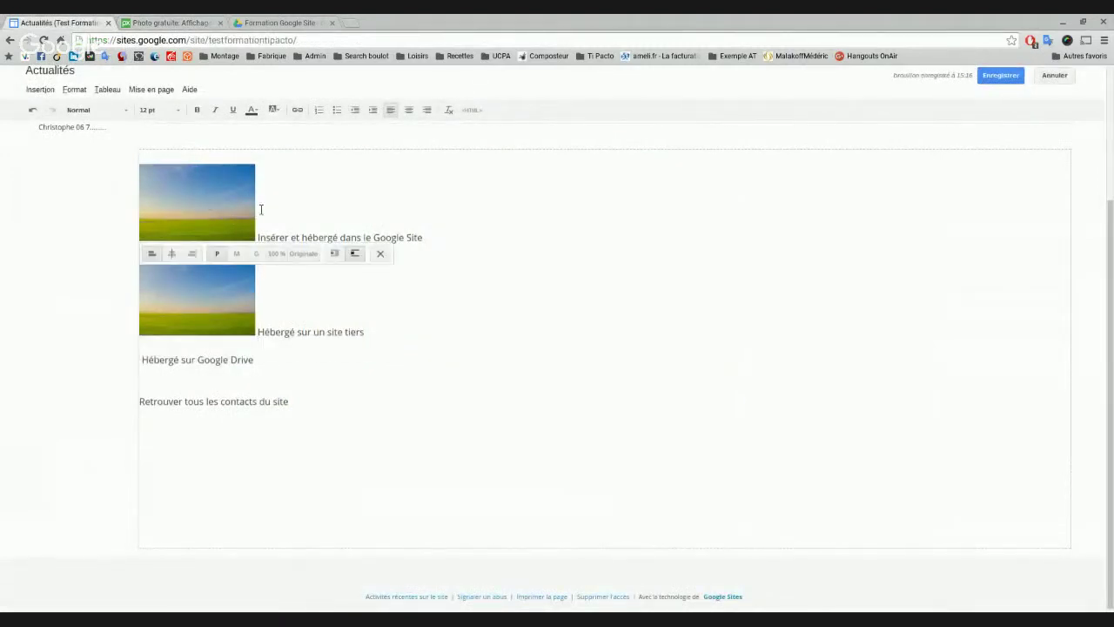
click(275, 224)
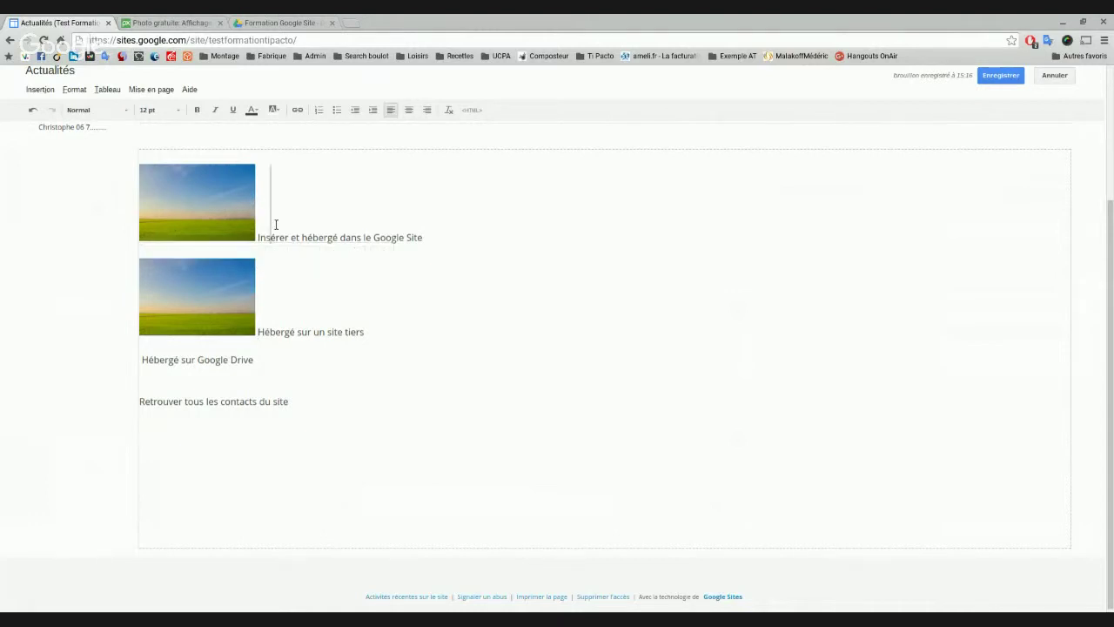
click(229, 219)
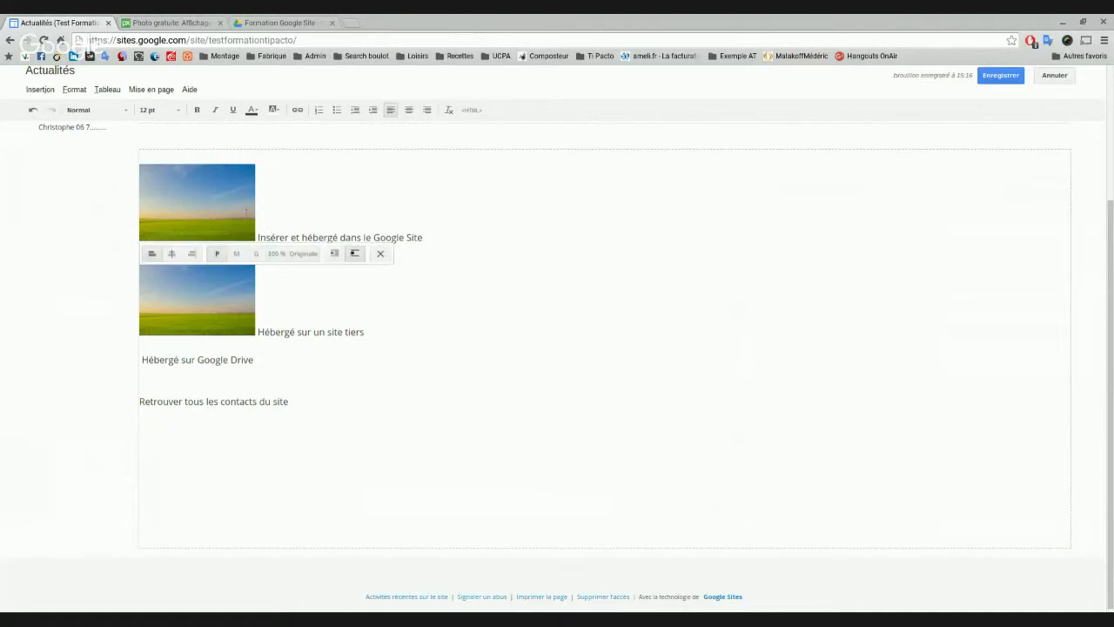
click(343, 195)
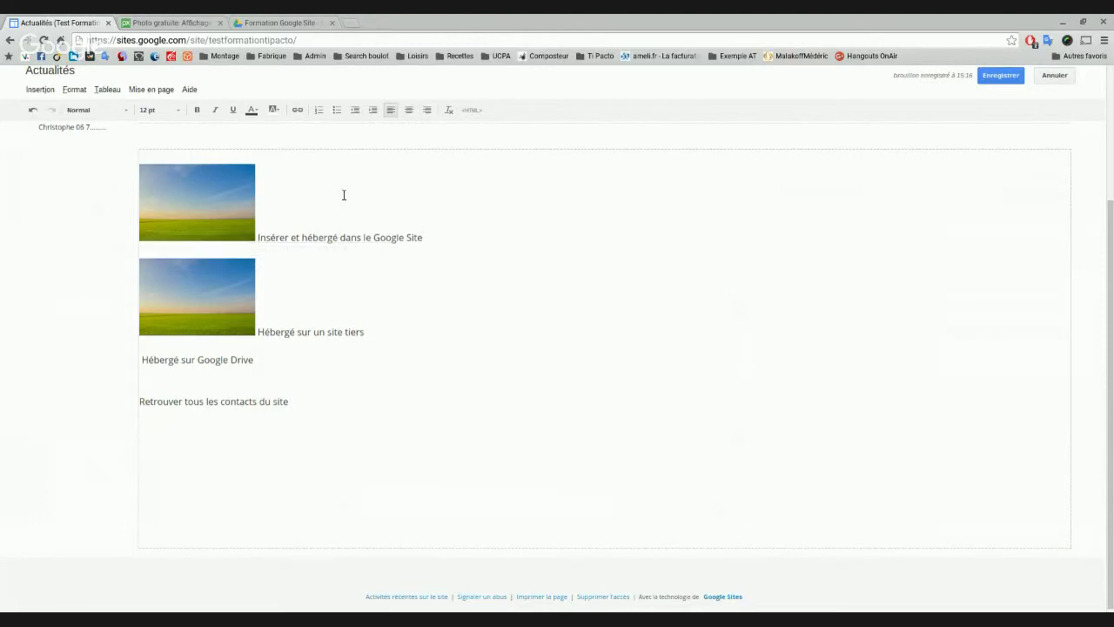
click(180, 189)
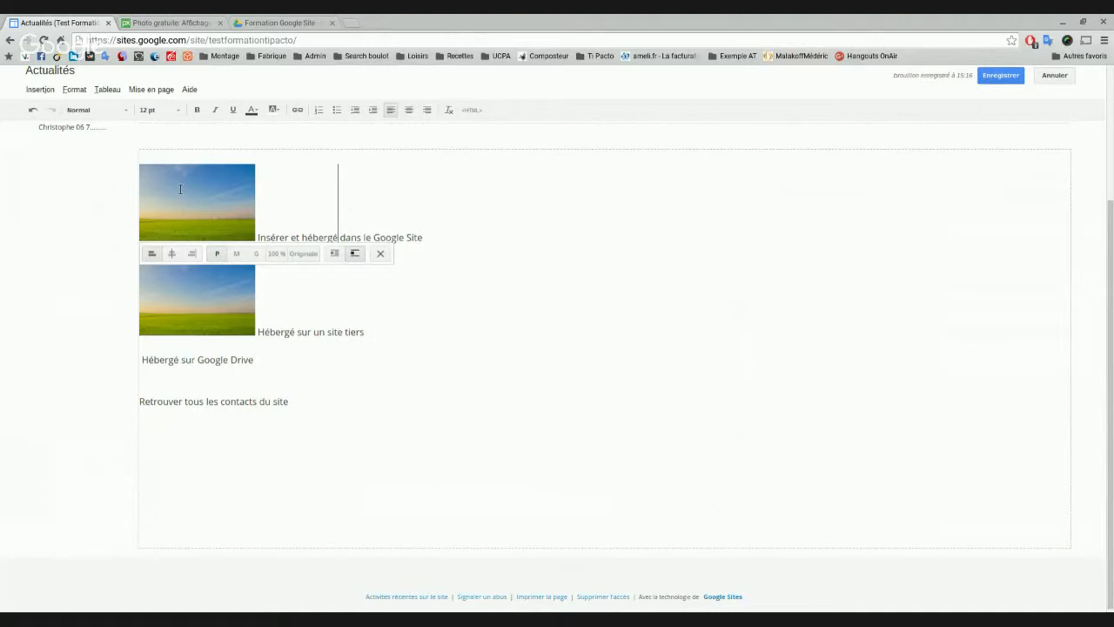
click(384, 195)
click(428, 220)
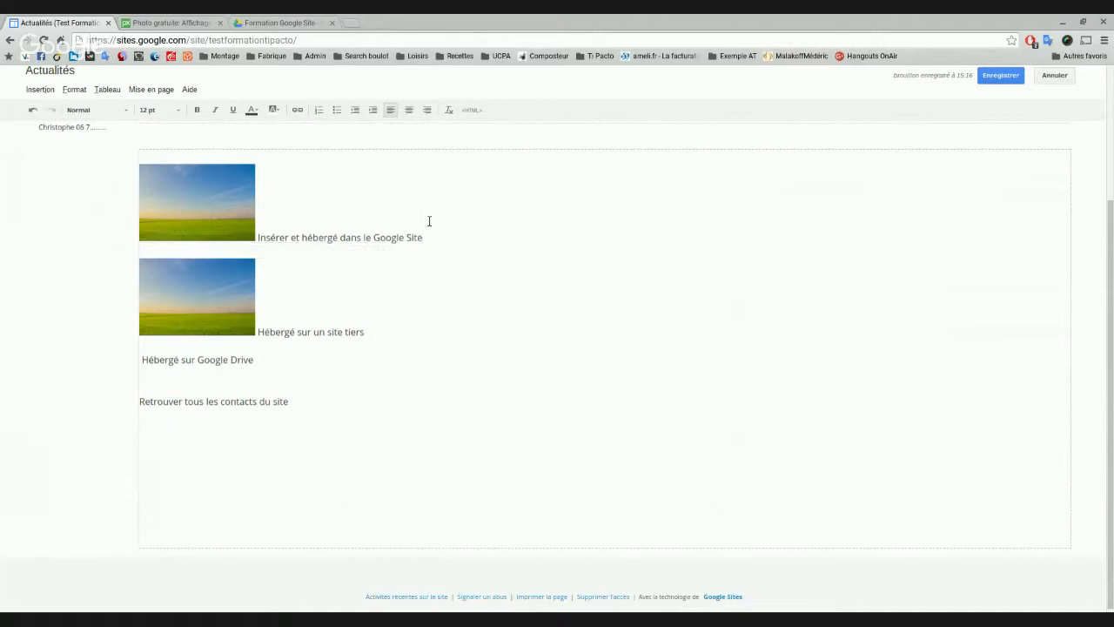
click(145, 187)
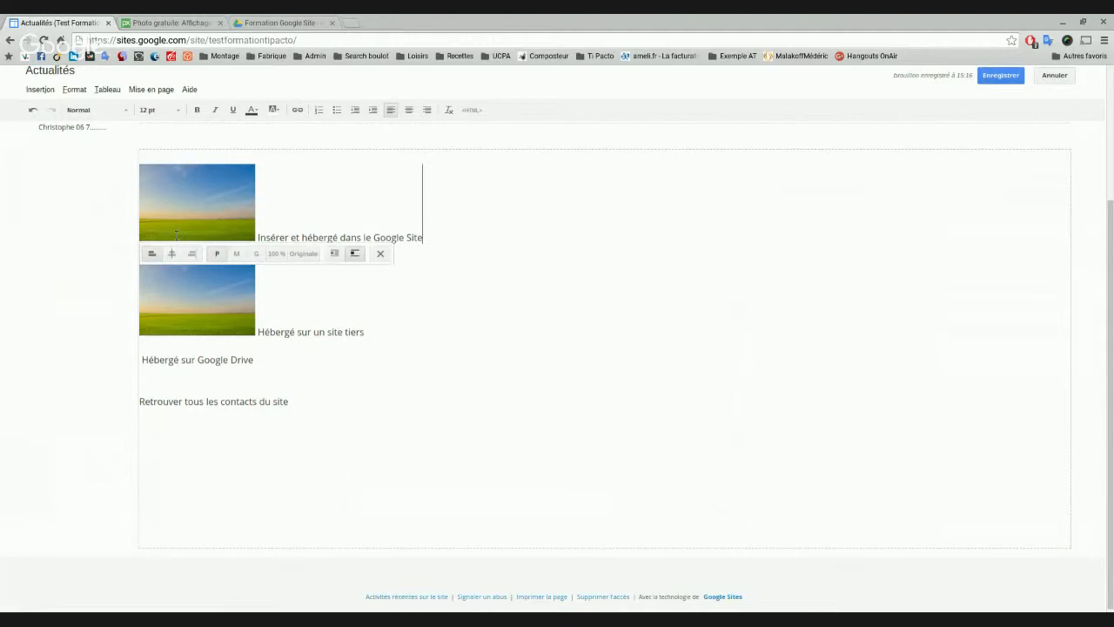
click(318, 231)
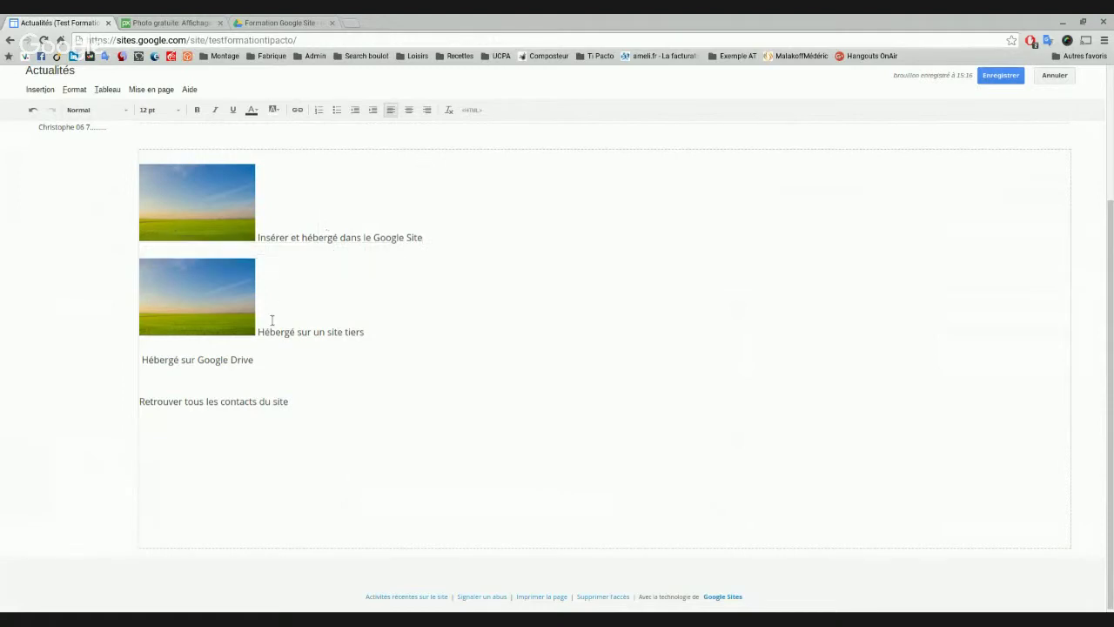
Place the insertion point before "Hébergé sur Google Drive" and open the picker for inserting a Drive image
click(141, 360)
click(48, 91)
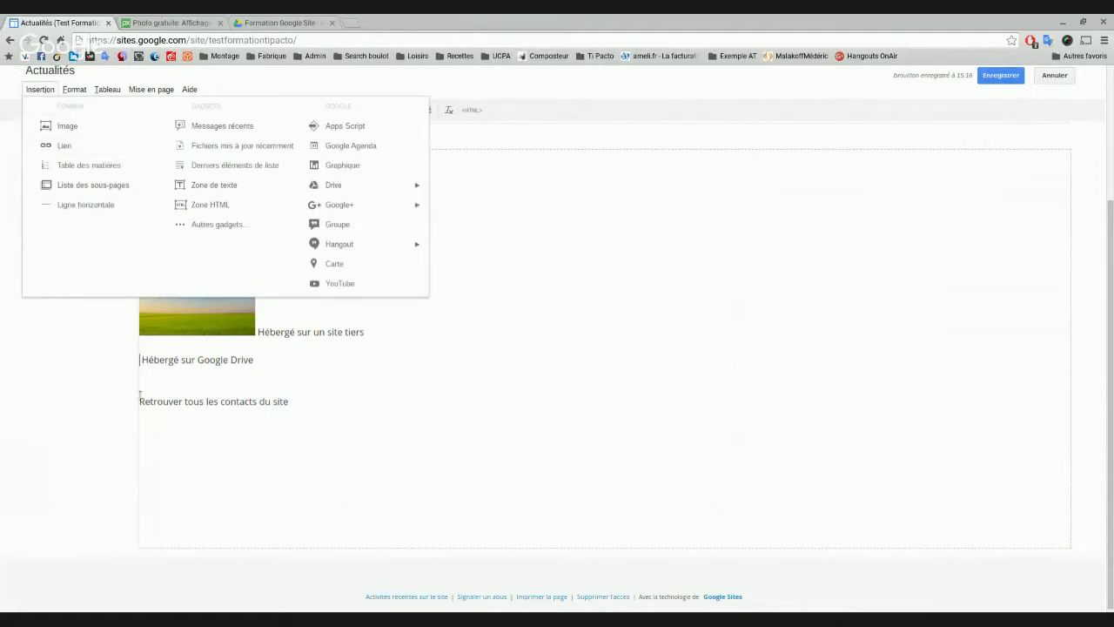
click(148, 368)
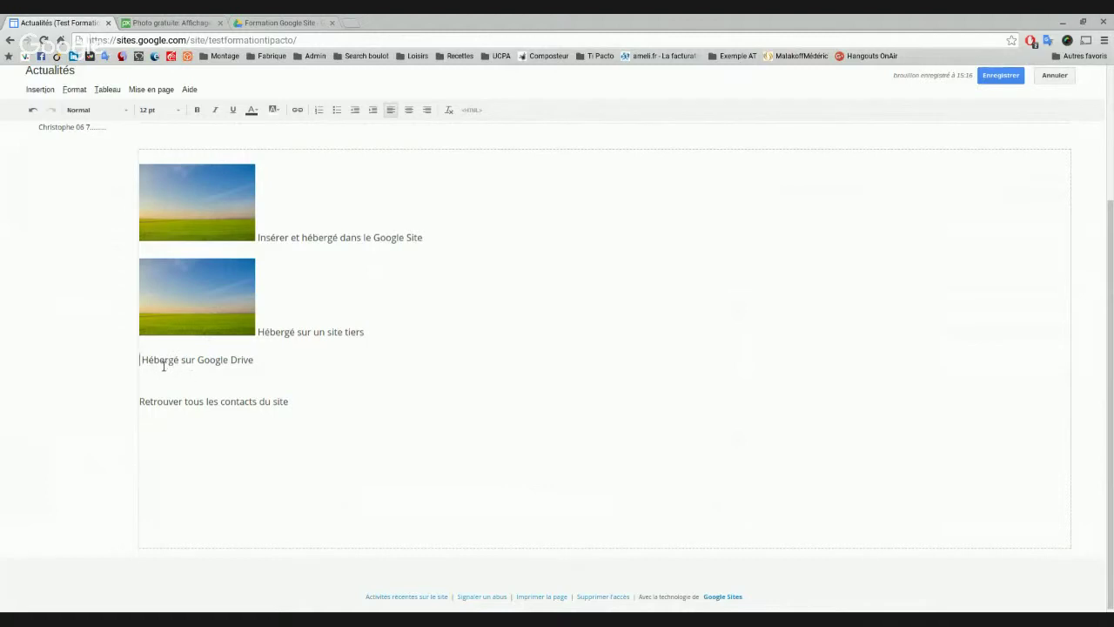
click(40, 89)
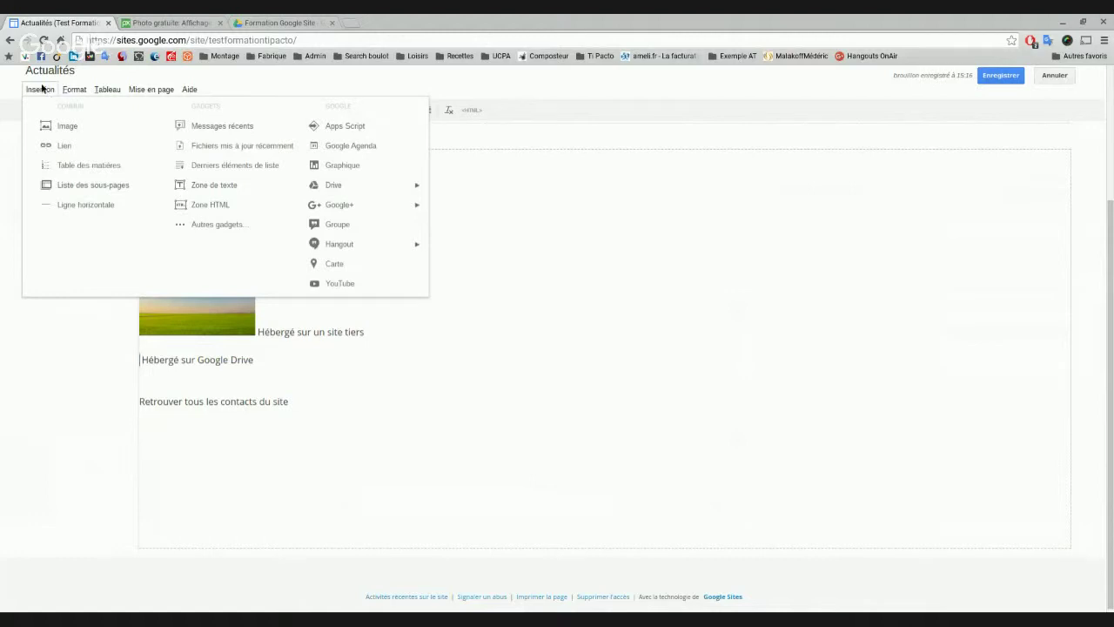
mouse_move(74, 90)
mouse_move(40, 90)
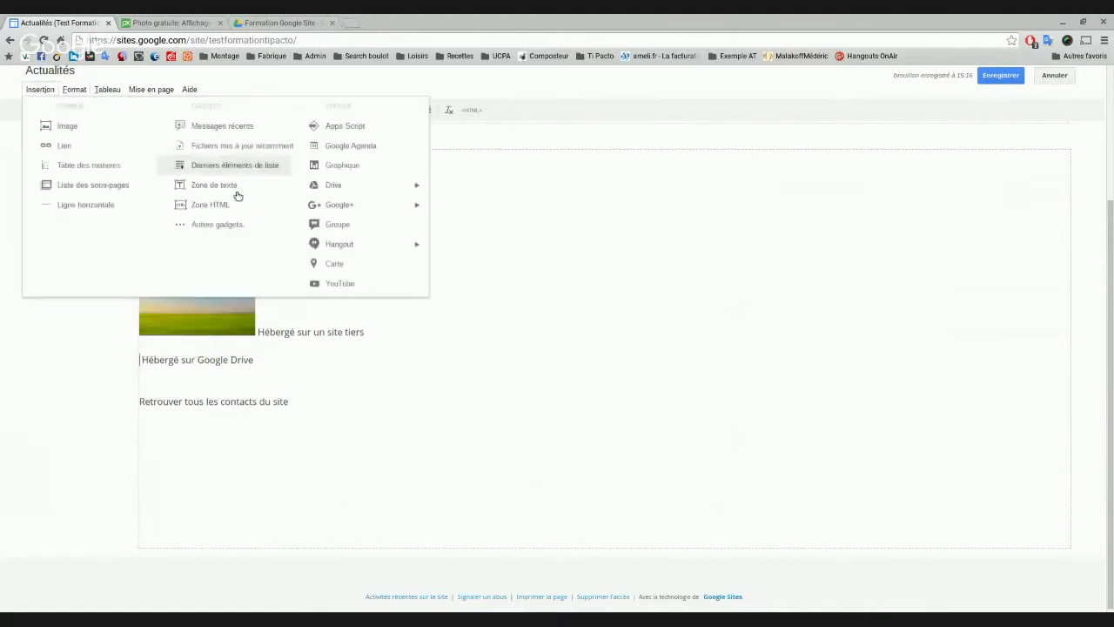
mouse_move(398, 192)
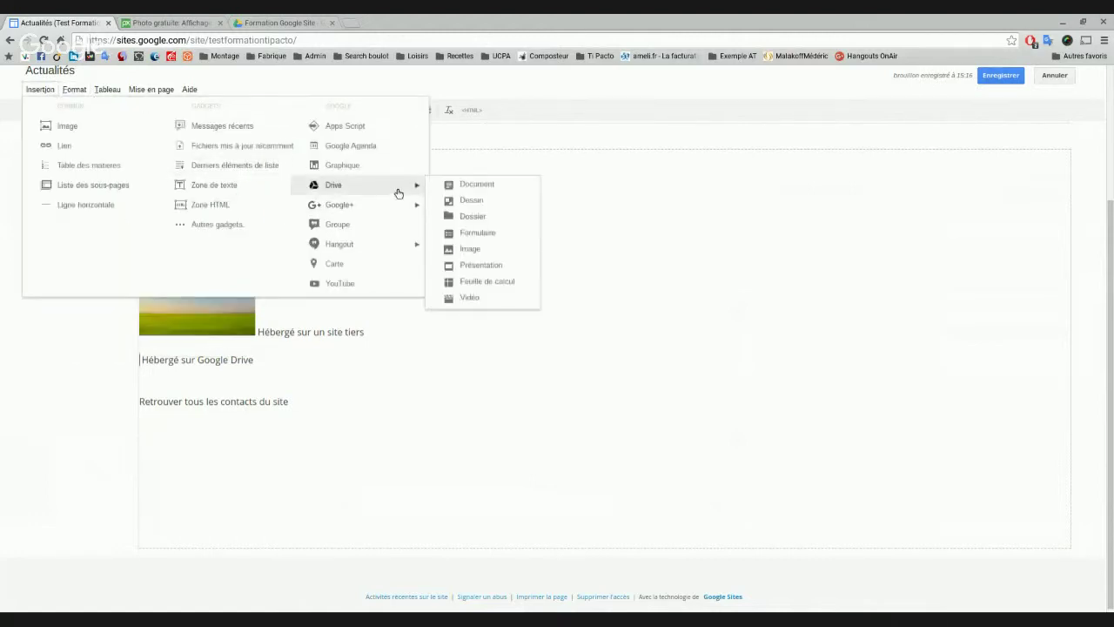
click(482, 250)
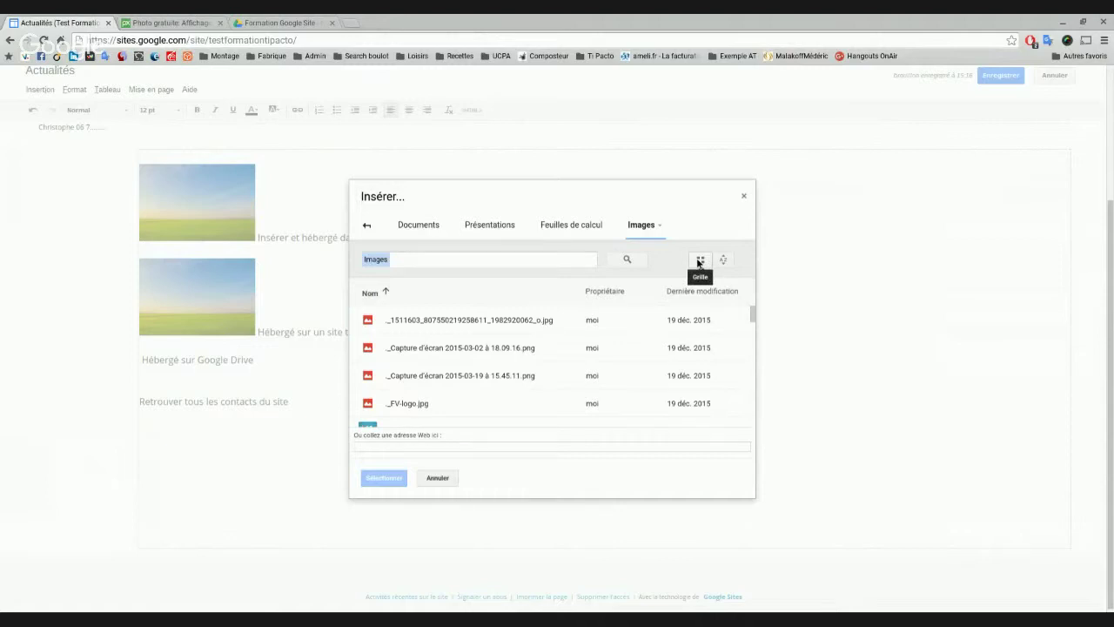
Search the Drive images for "champ.jpg" and insert the file Champ.jpg into the page
click(699, 261)
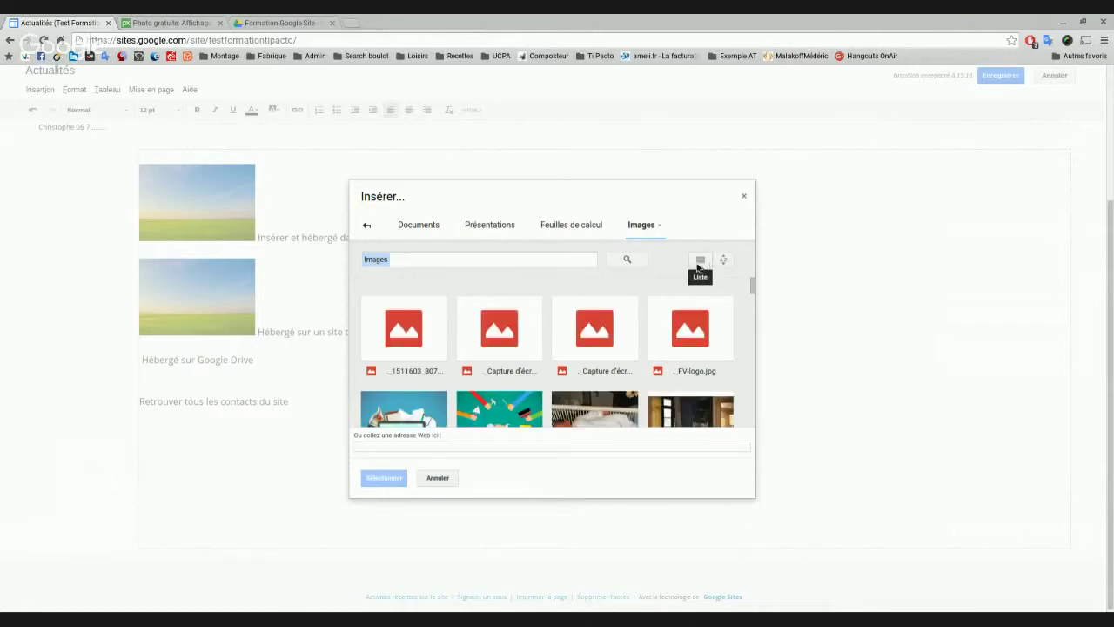
click(701, 261)
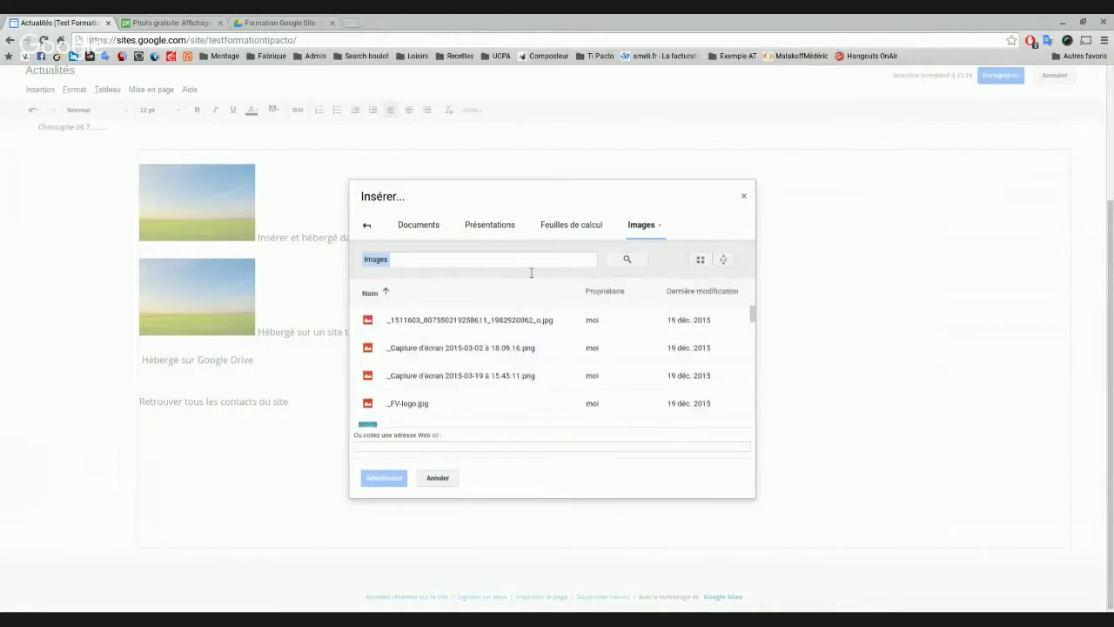
click(492, 264)
text(champ)
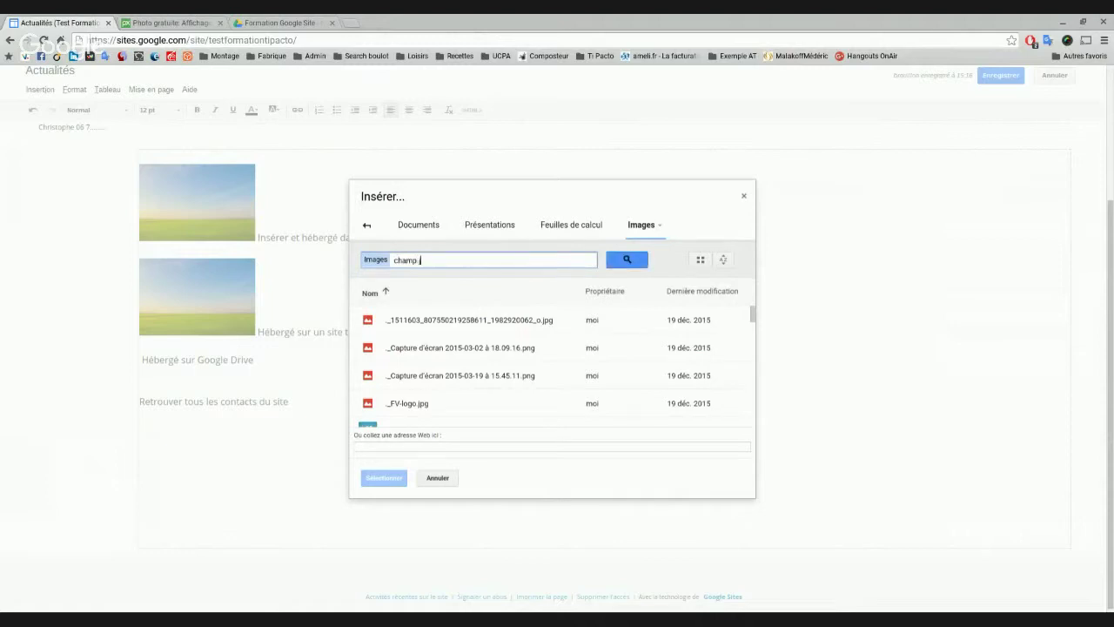
text(.jpg)
key(Return)
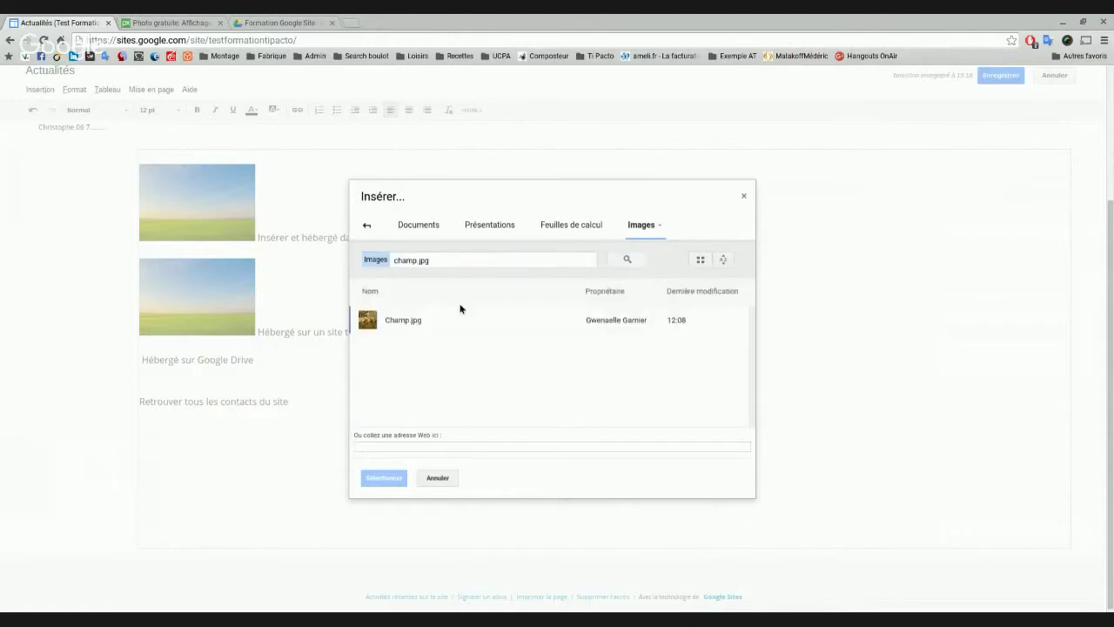
click(391, 330)
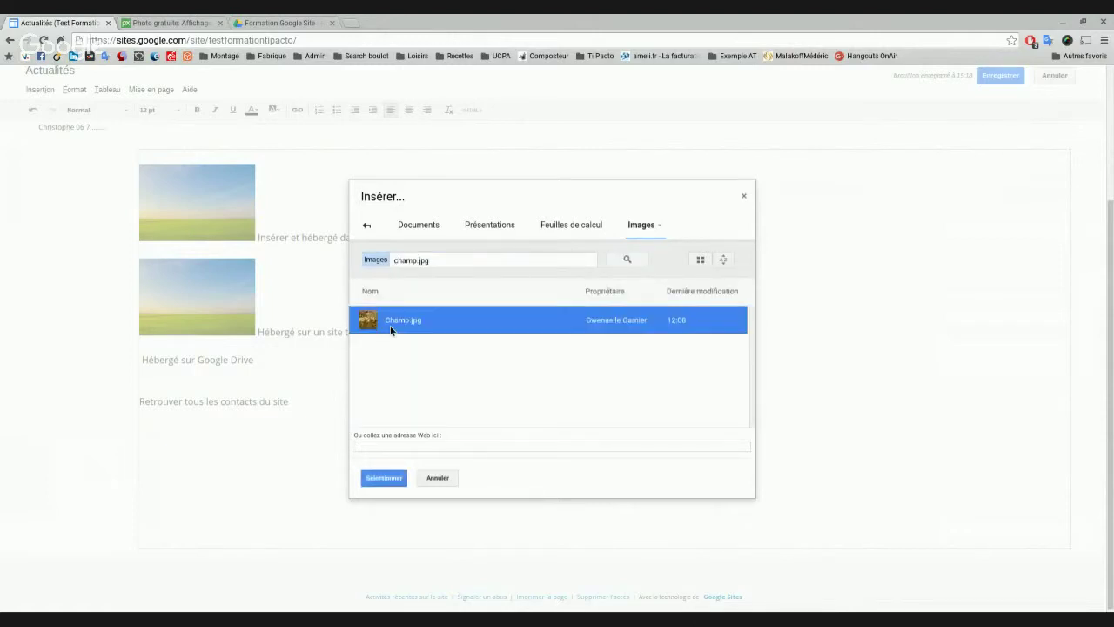
click(384, 478)
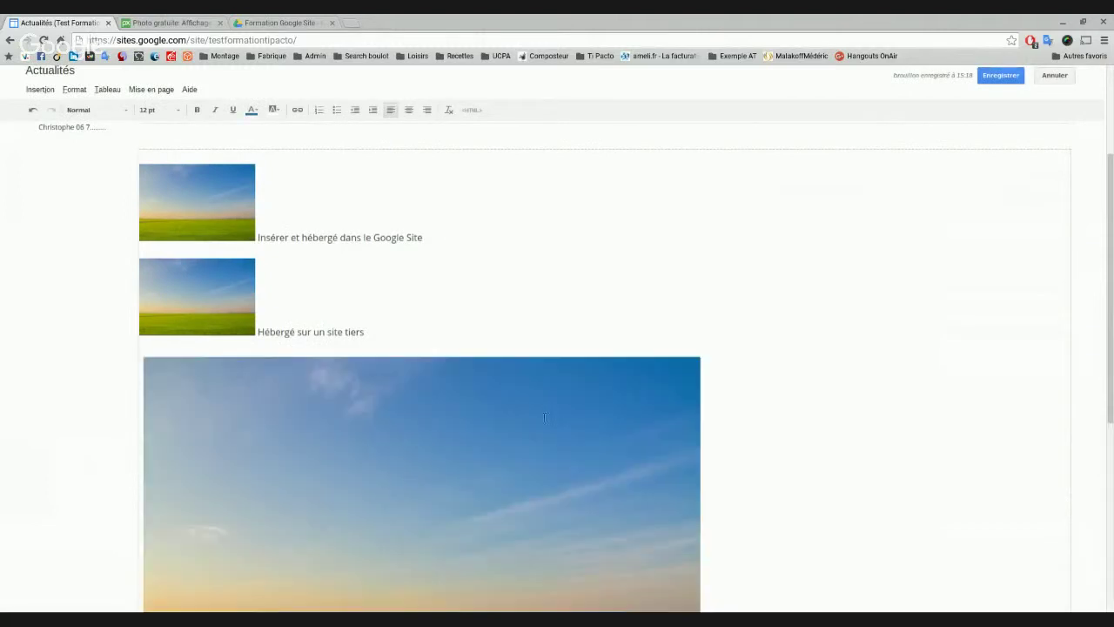
Set the inserted Google Drive image to the small size (P)
scroll(544, 417, down, 2)
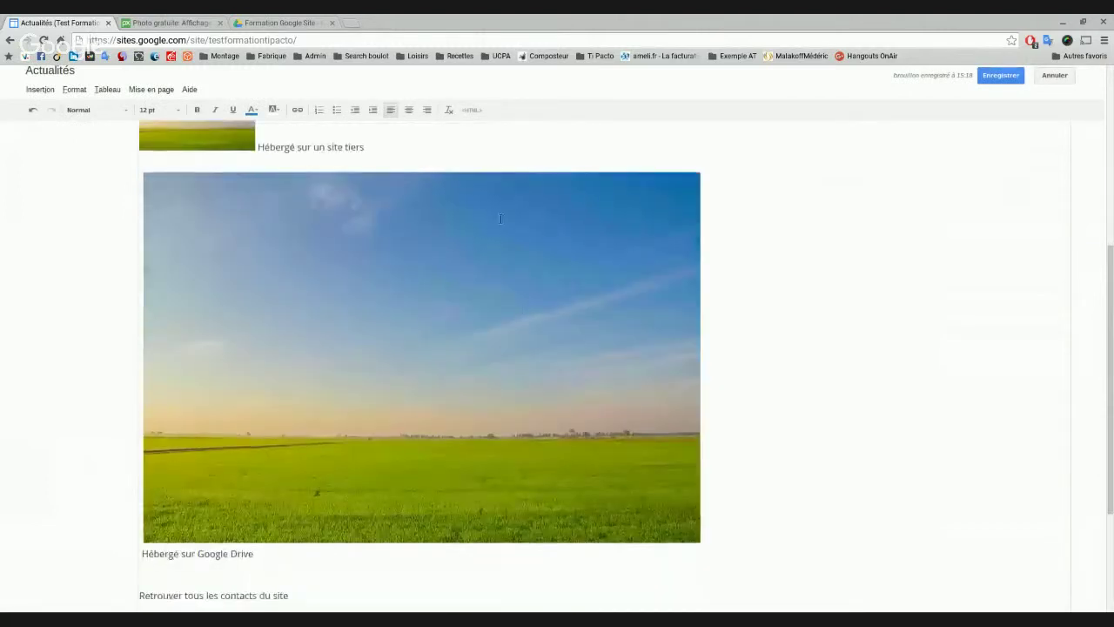
click(303, 284)
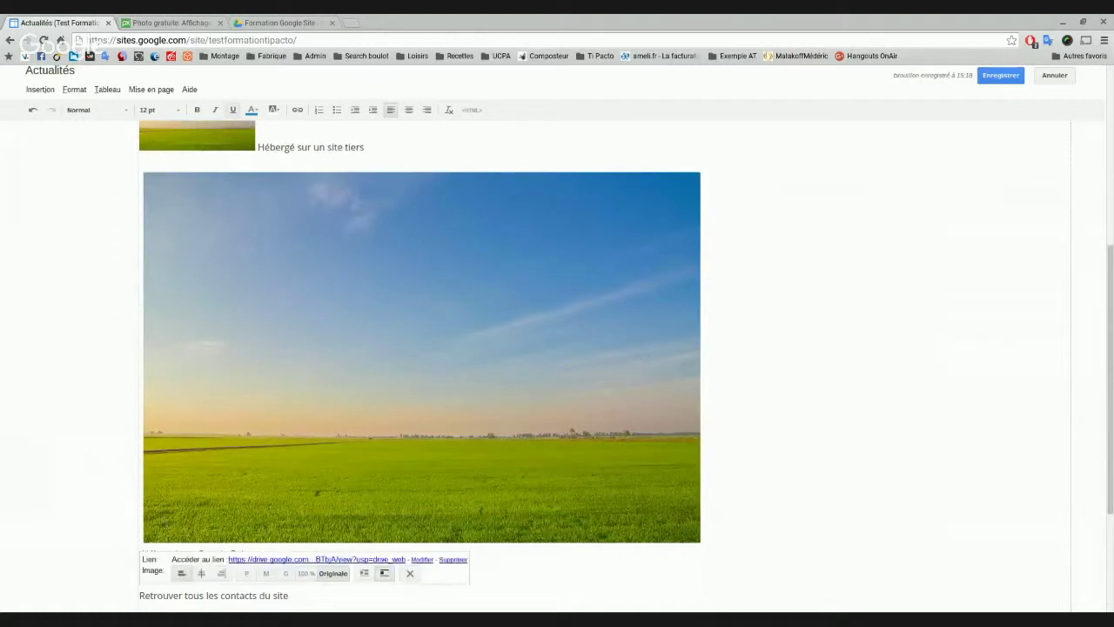
click(247, 573)
Bring the text "Hébergé sur Google Drive" up beside the third image and remove that image's link
click(291, 342)
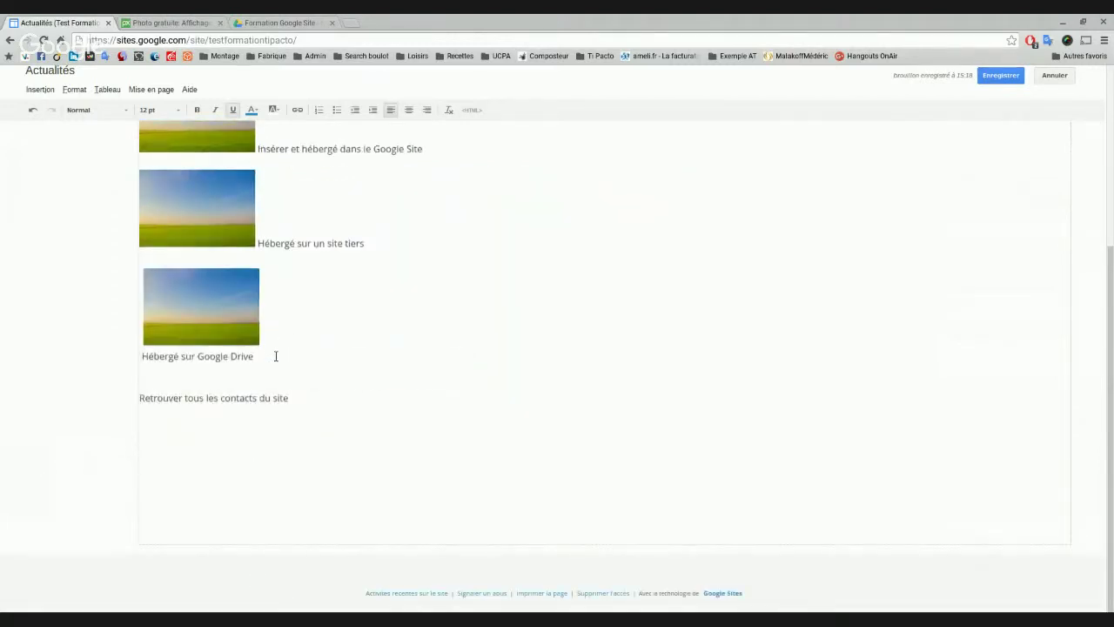
key(BackSpace)
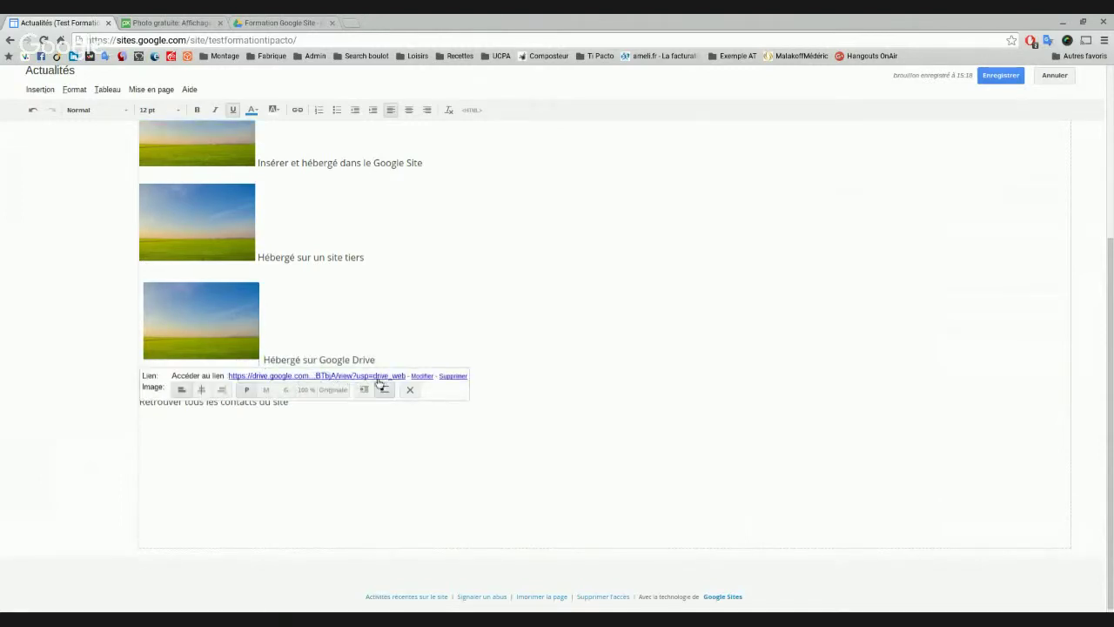
click(454, 376)
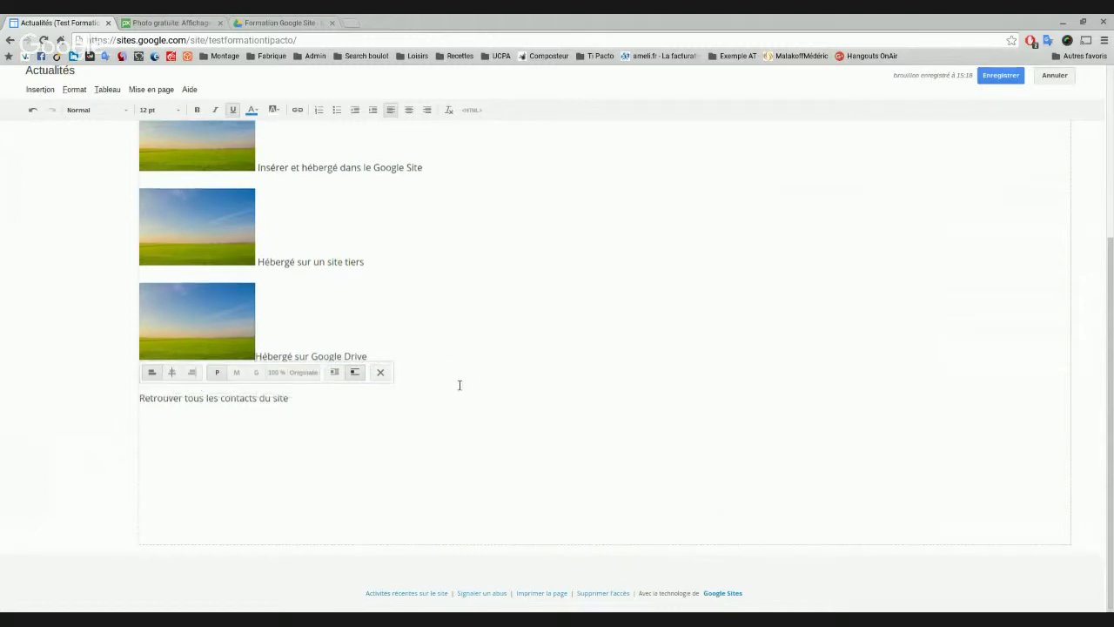
click(425, 339)
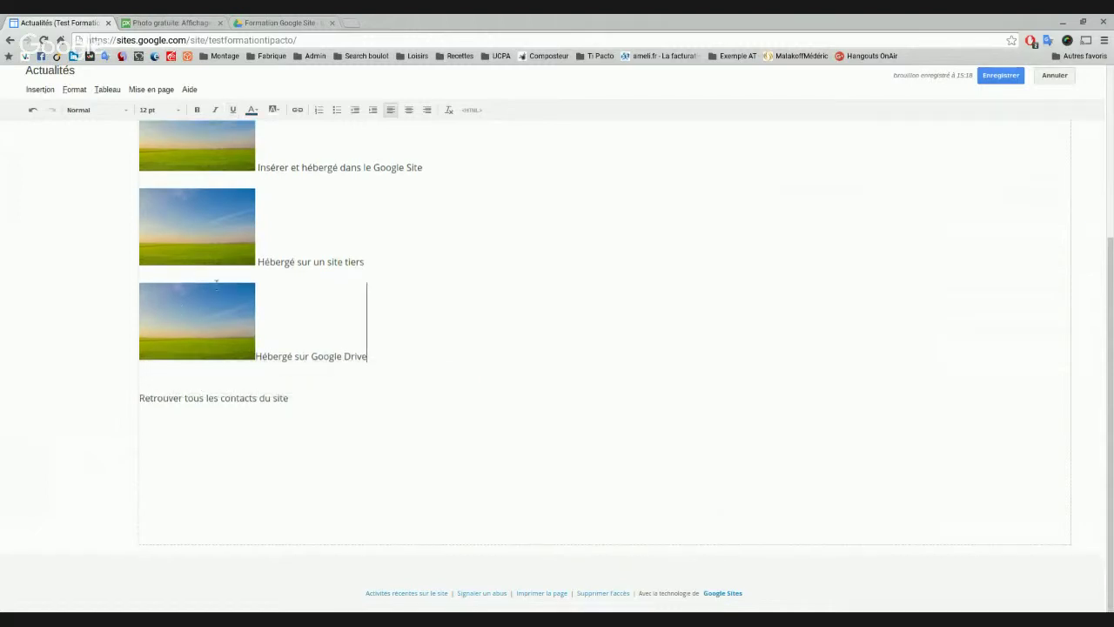
scroll(216, 285, up, 3)
scroll(216, 283, up, 1)
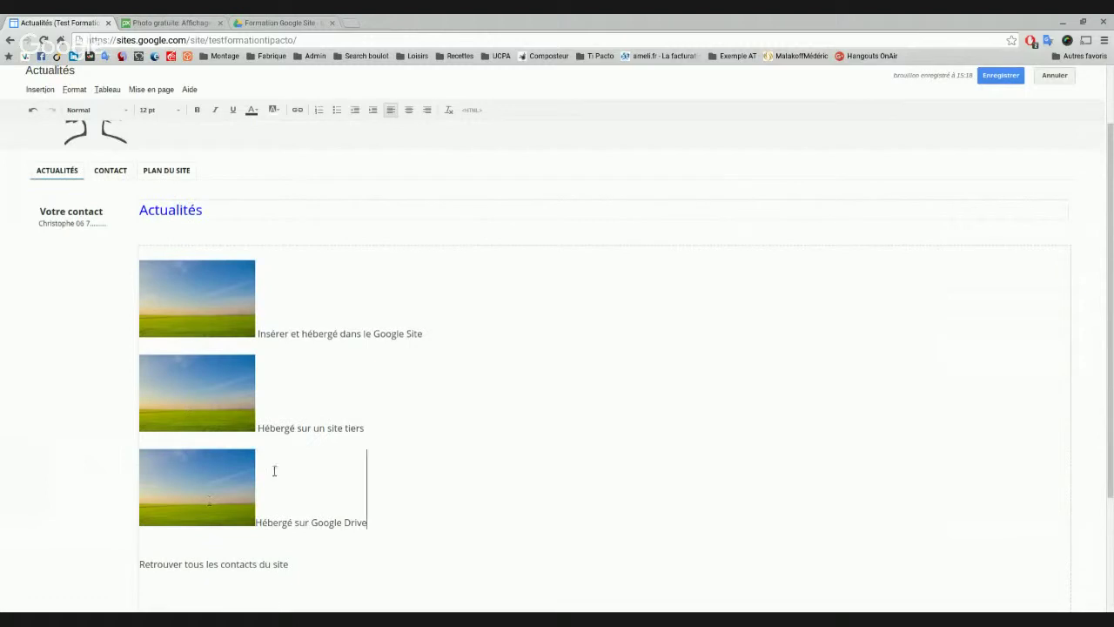
click(287, 482)
click(225, 493)
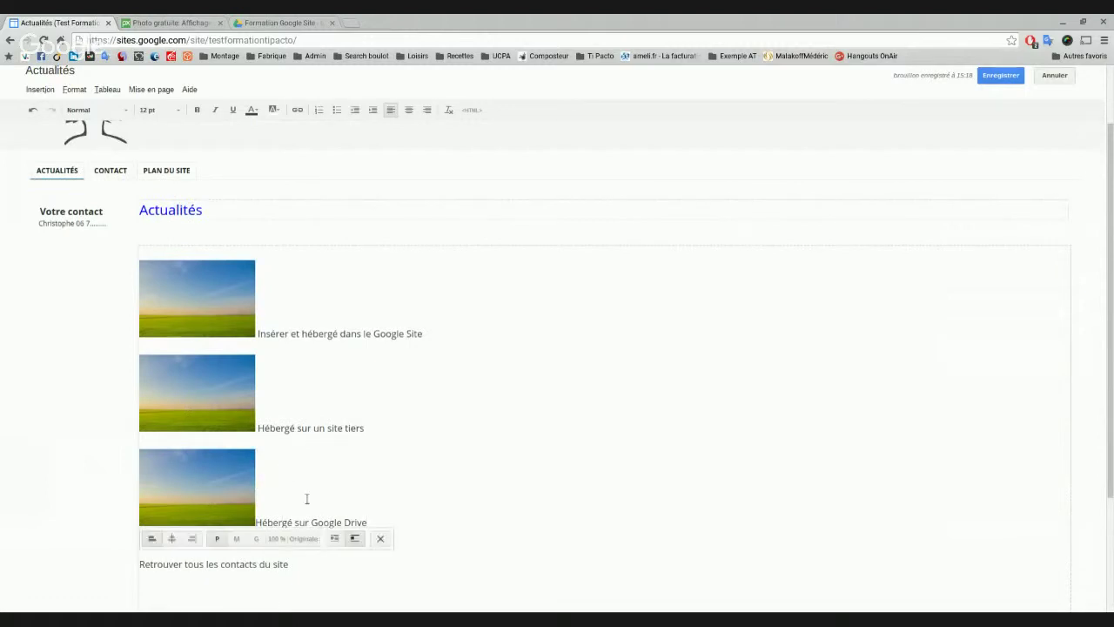
click(292, 501)
click(211, 501)
click(287, 501)
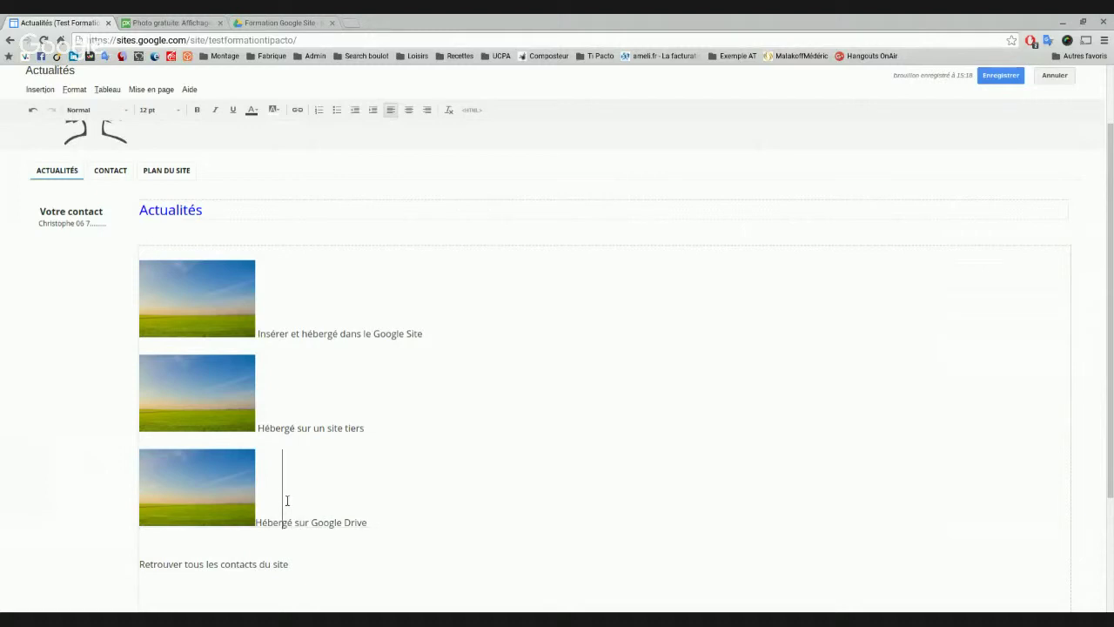
click(265, 525)
click(225, 495)
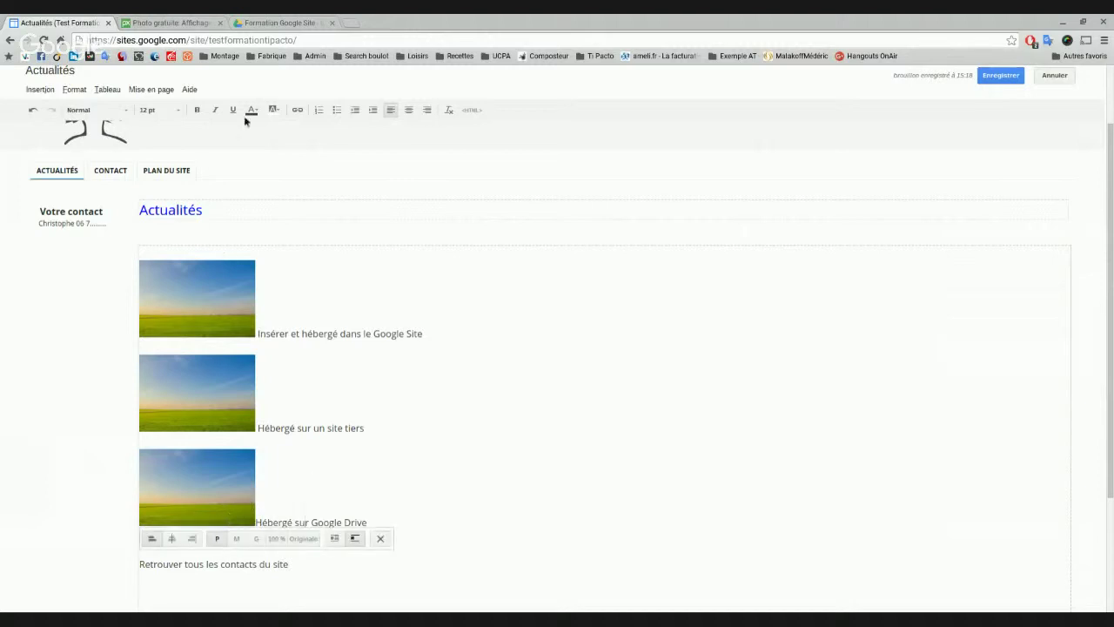
click(310, 462)
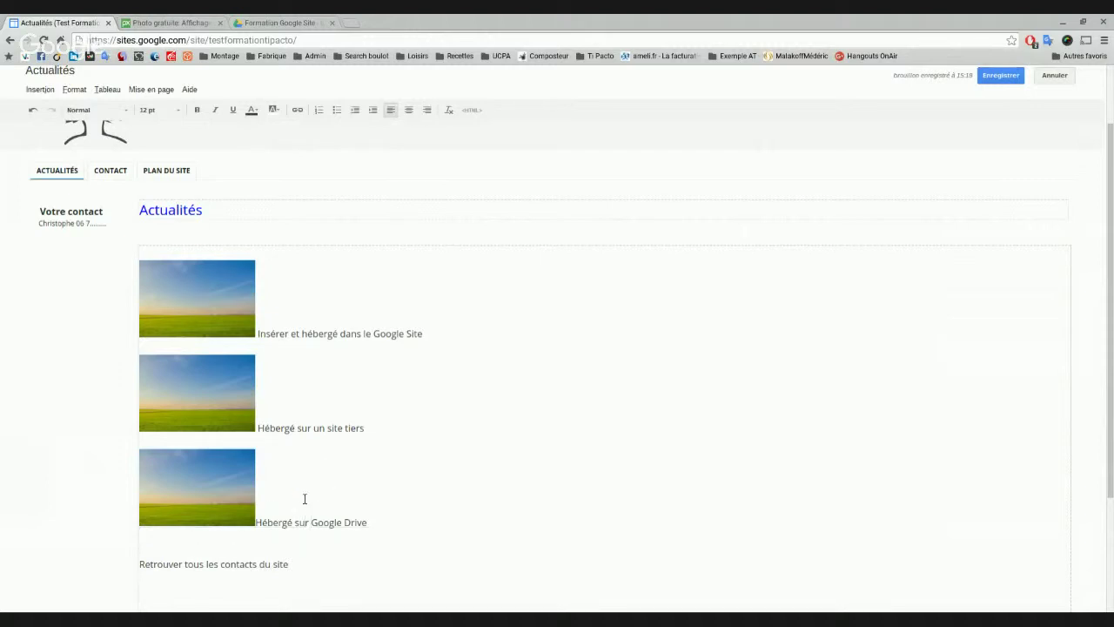
Save the Actualités page and switch to the Formation Google Site folder in Google Drive
click(1006, 83)
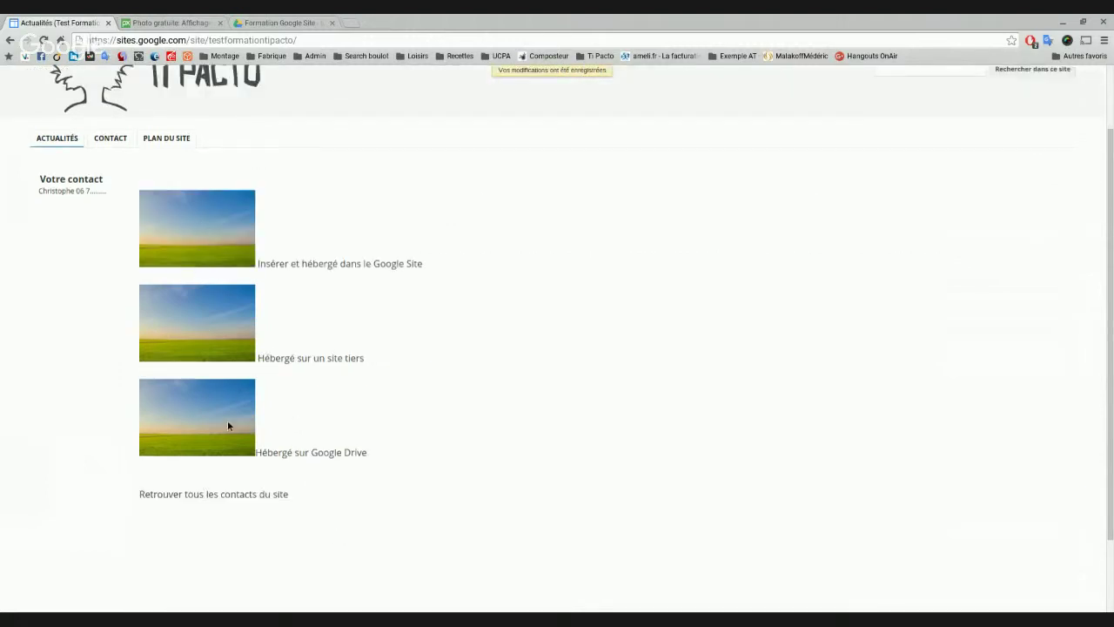
click(262, 24)
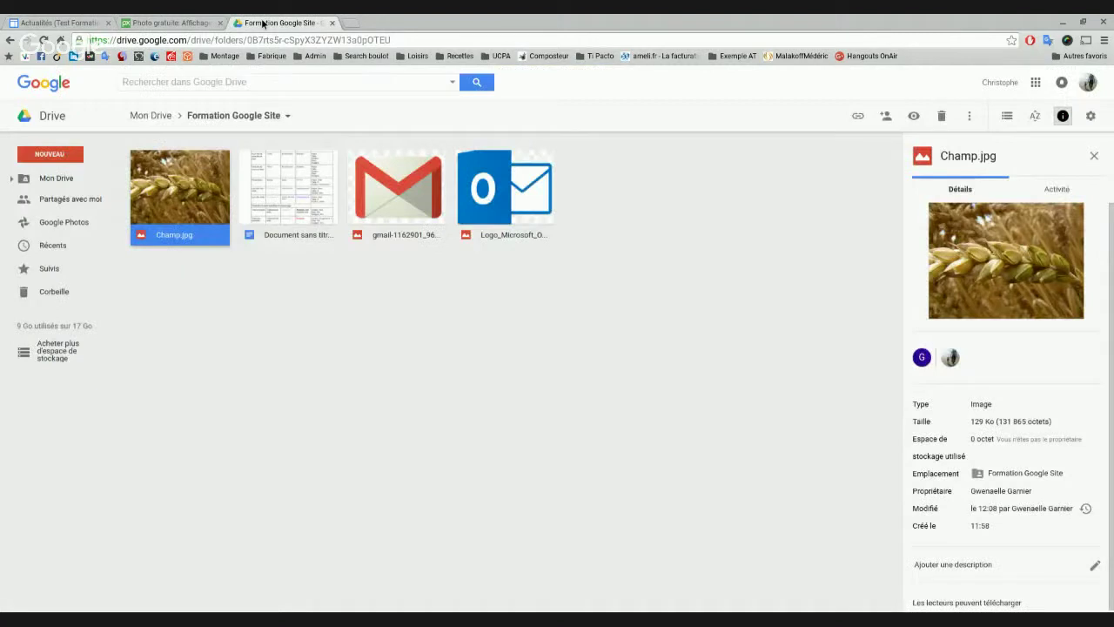
Reload the Formation Google Site folder and import Blé.jpg as a new version of Champ.jpg
click(235, 41)
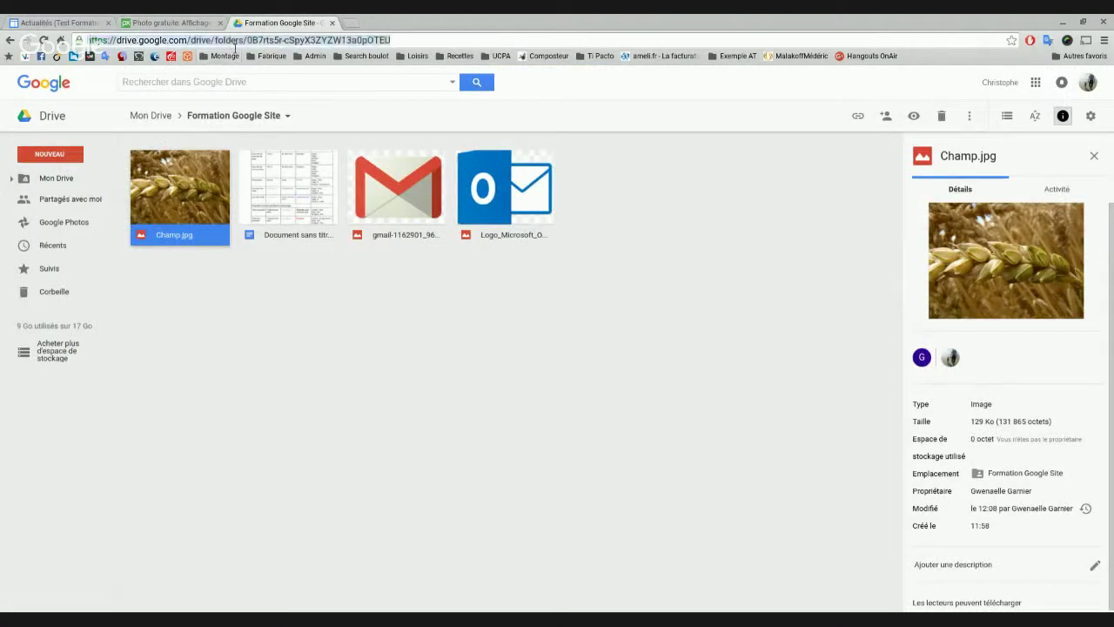
key(Return)
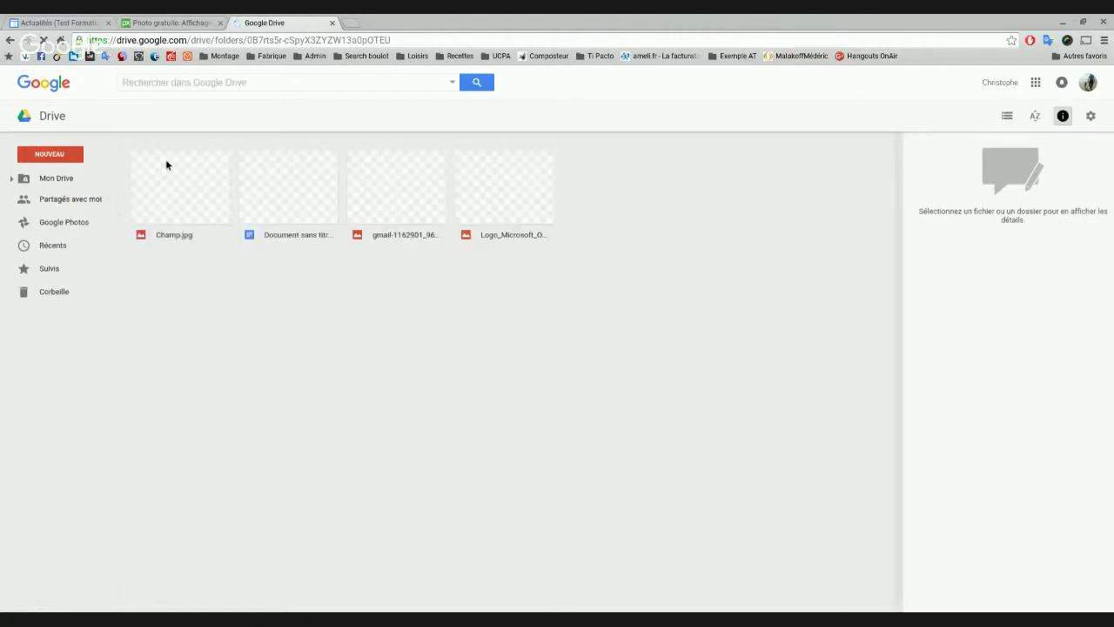
click(203, 206)
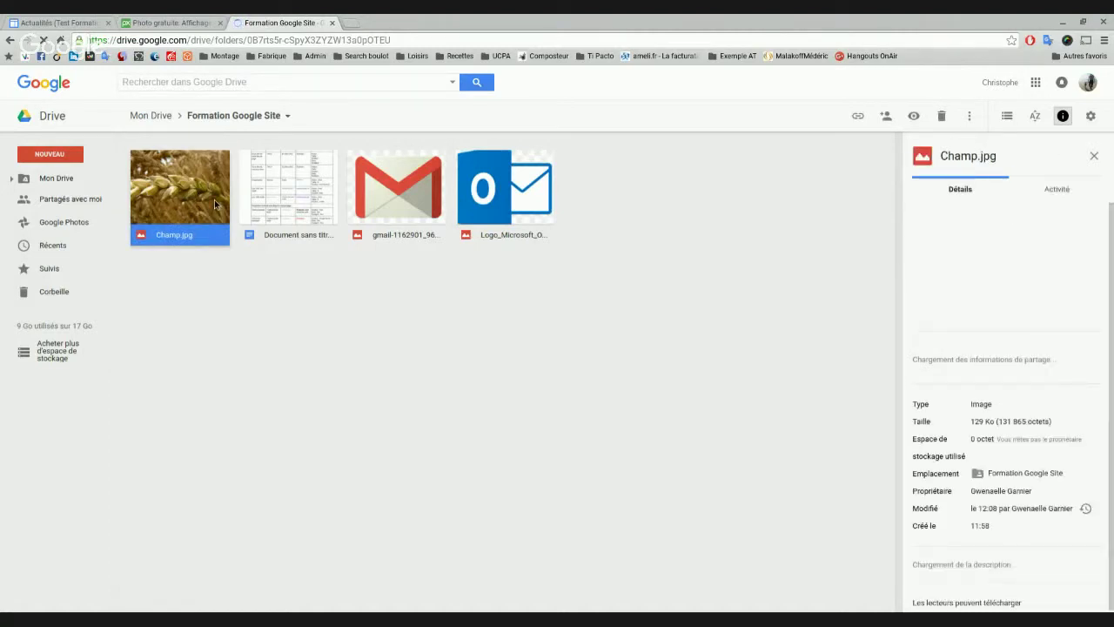
right_click(214, 200)
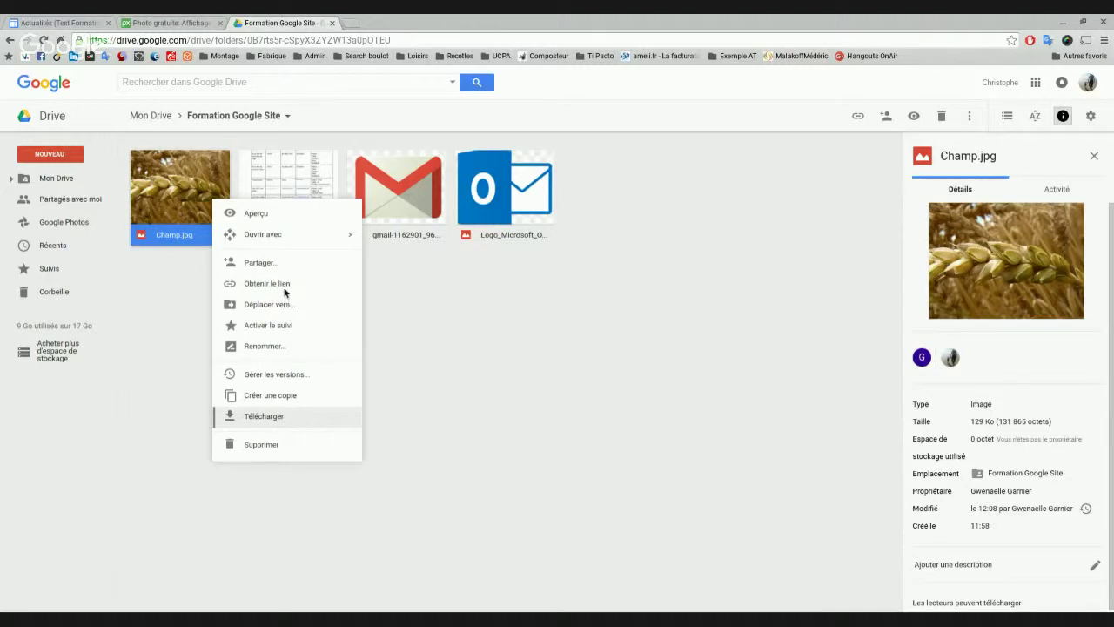
click(280, 382)
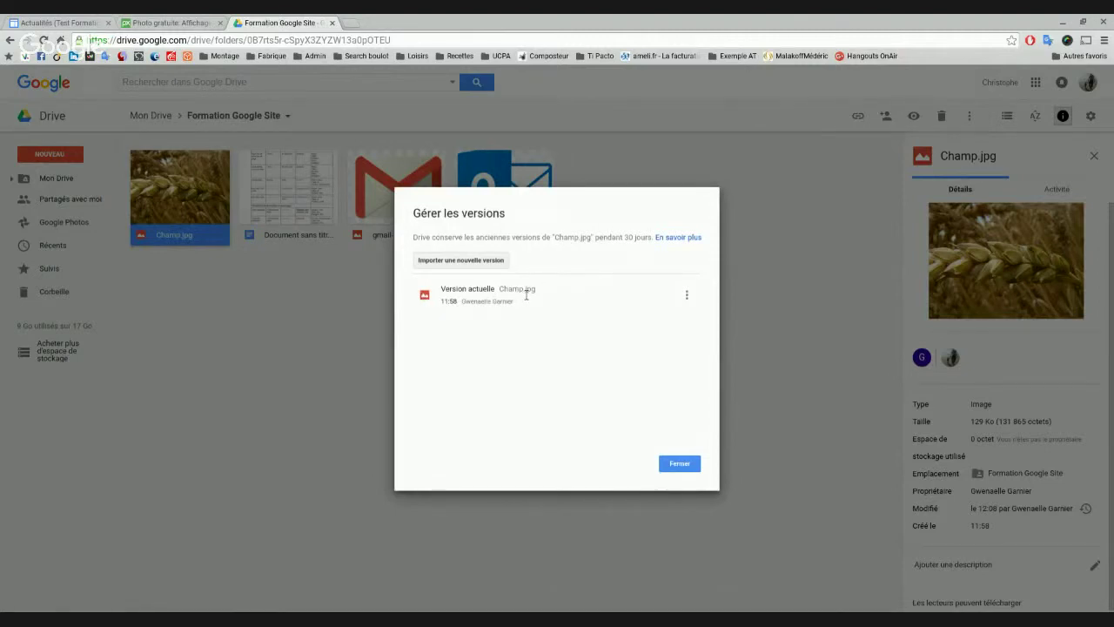
click(477, 261)
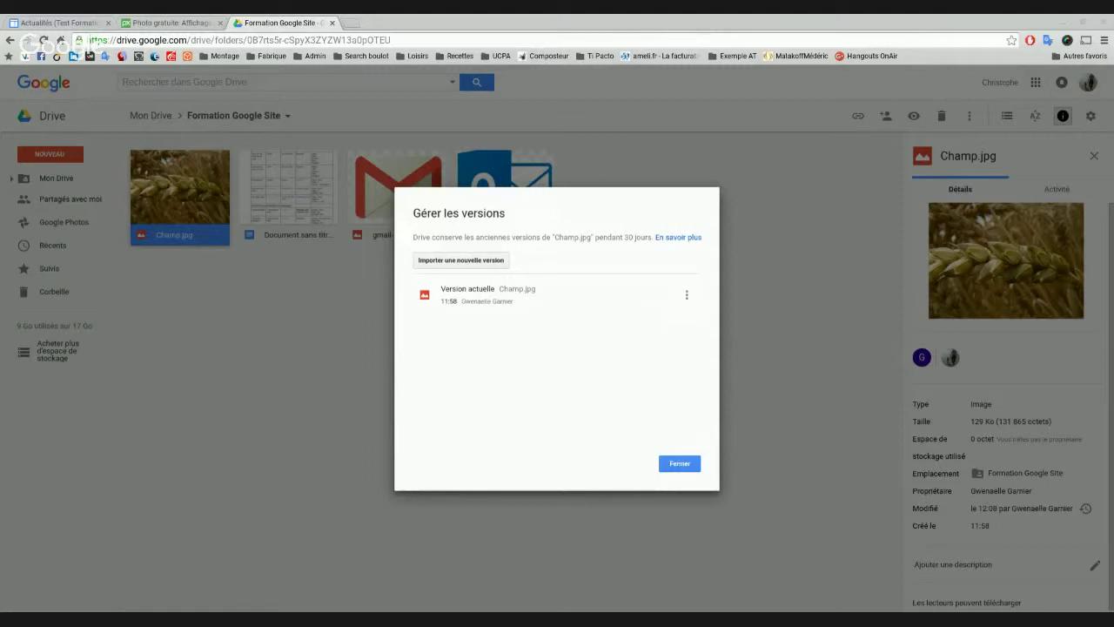
click(734, 487)
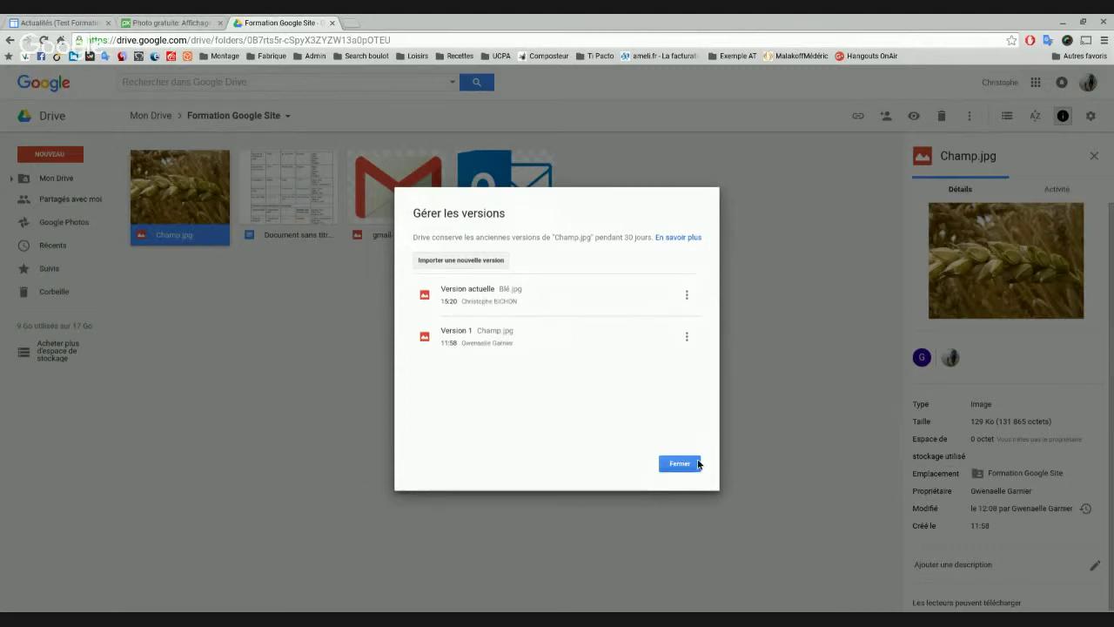
click(689, 466)
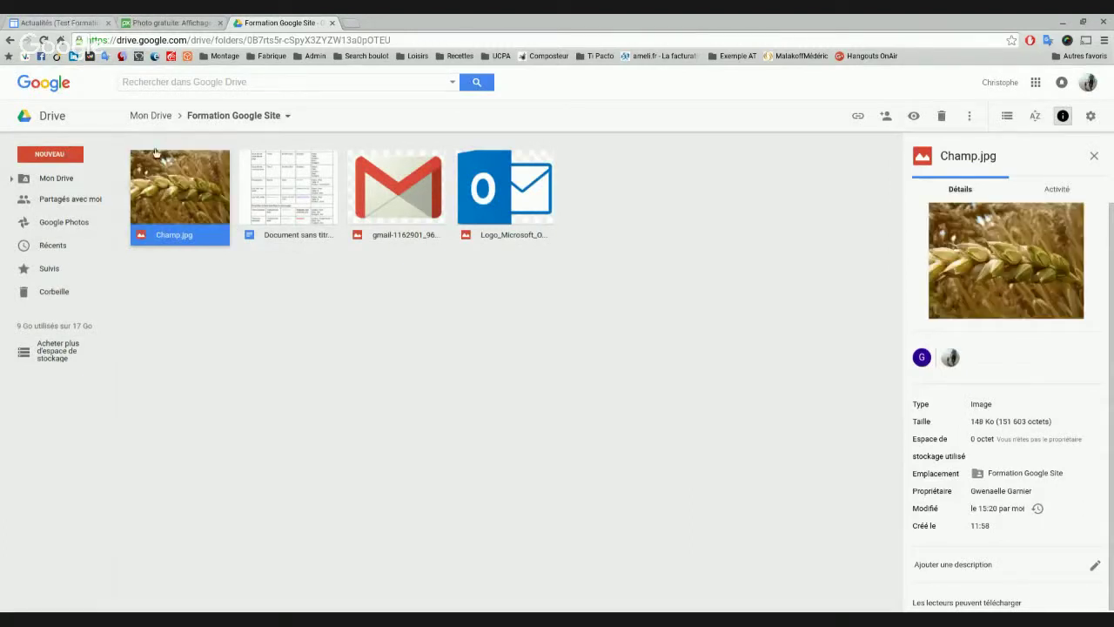
Return to the Google Sites Actualités page and reload it to check the image hosted on Google Drive
click(72, 22)
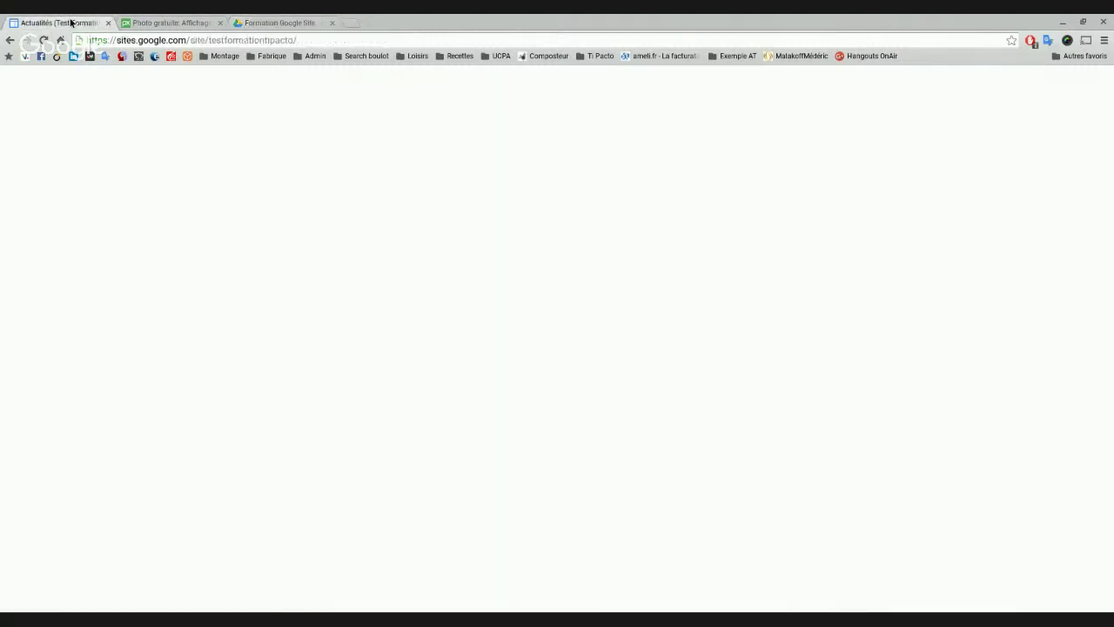
scroll(598, 379, down, 1)
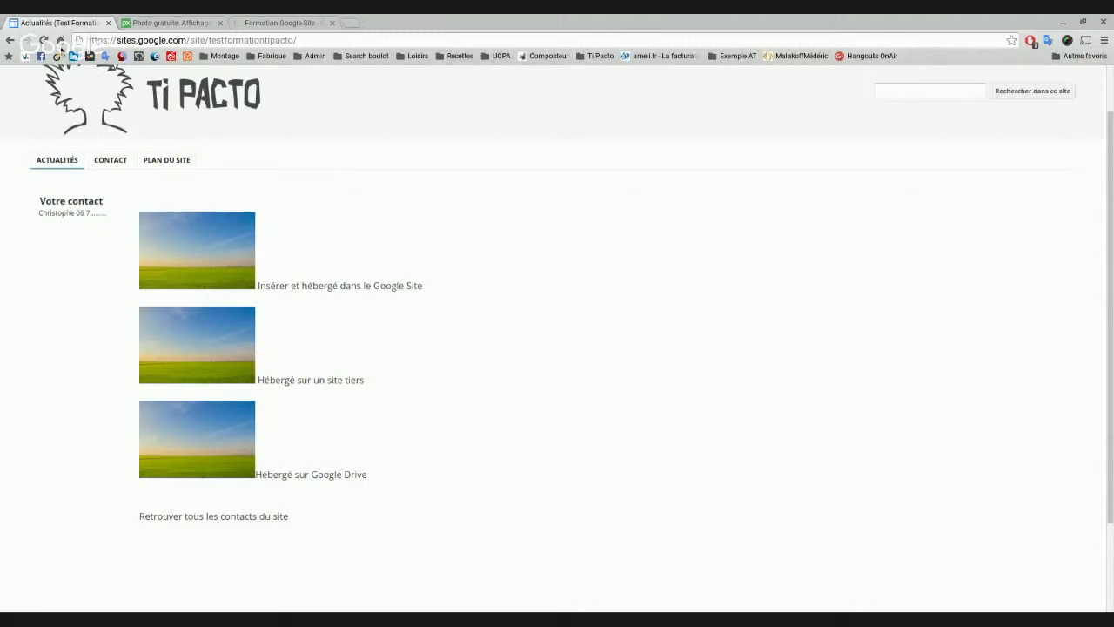
click(42, 40)
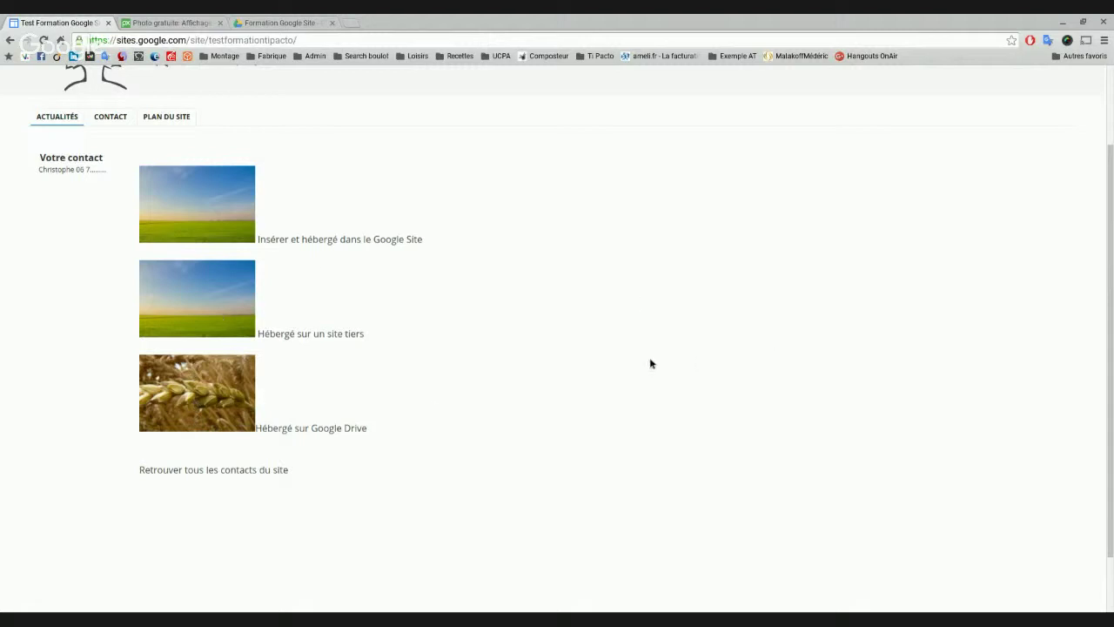
Review the version list of Champ.jpg in Google Drive and compare the three images on the Actualités page
click(293, 20)
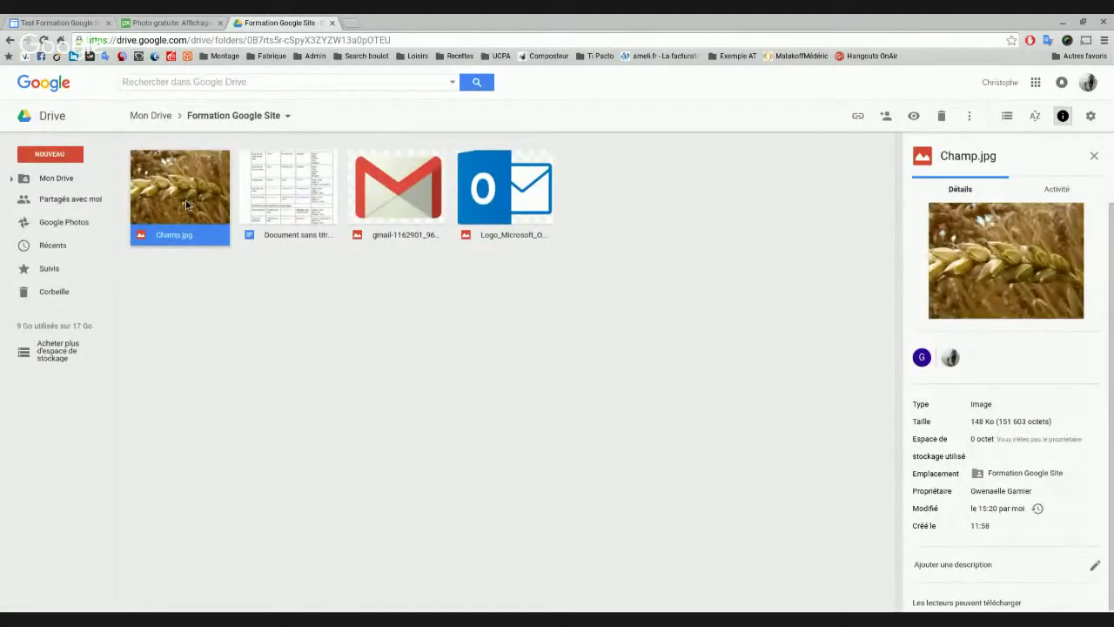
right_click(185, 204)
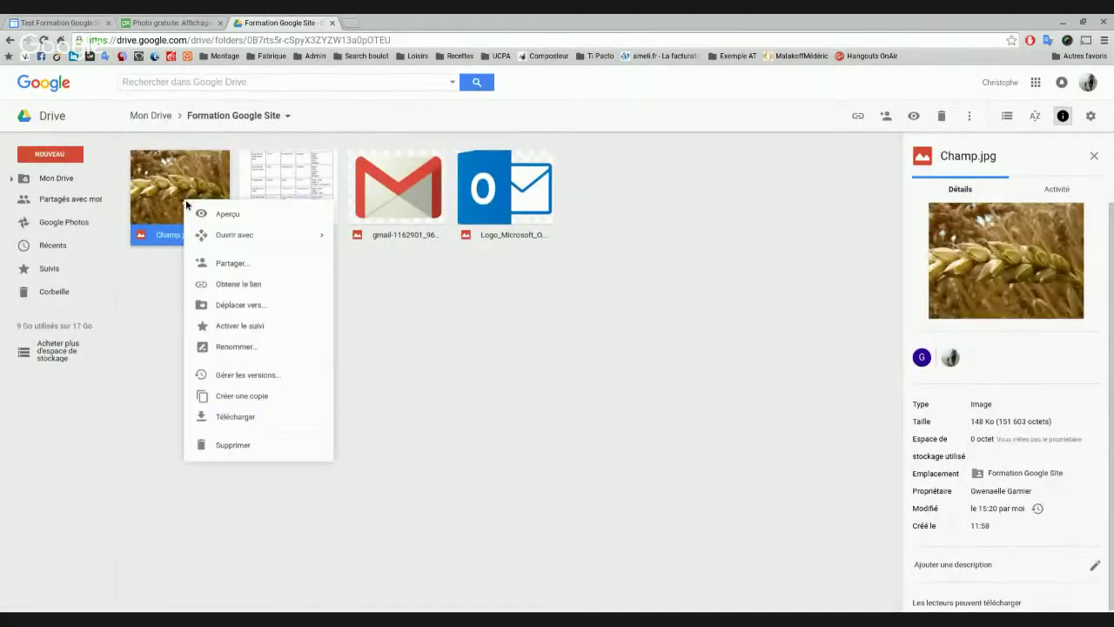
click(260, 376)
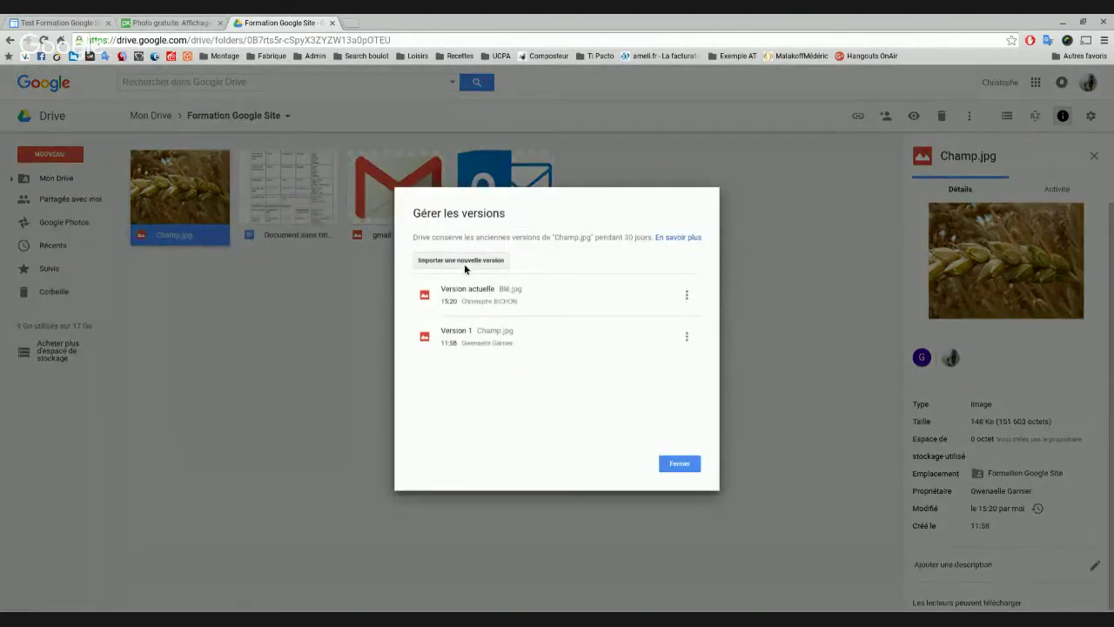
click(680, 464)
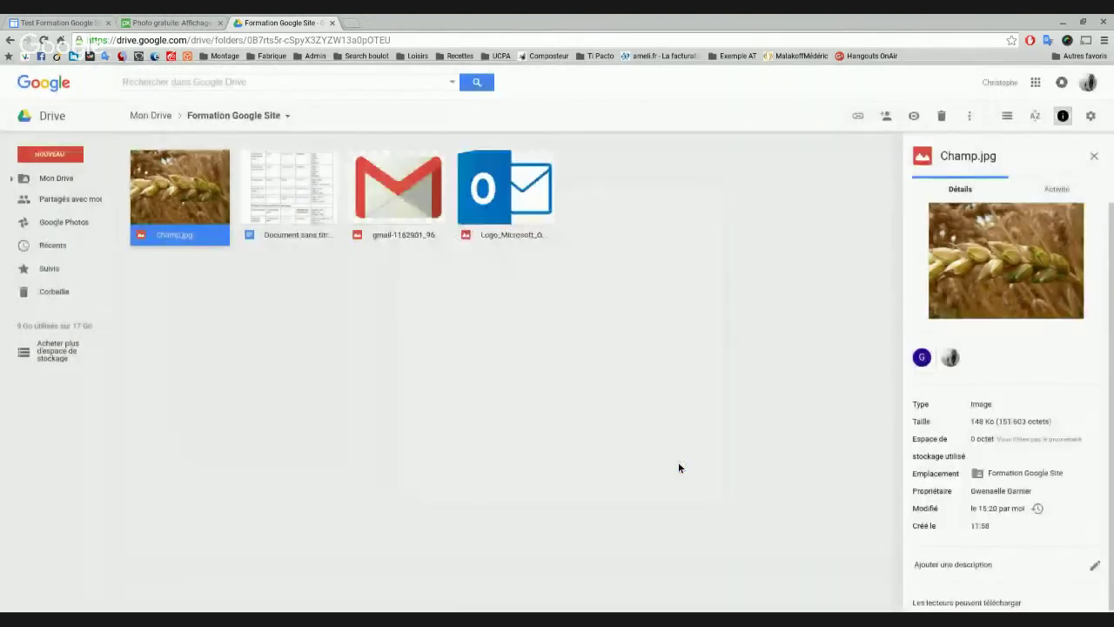
click(52, 22)
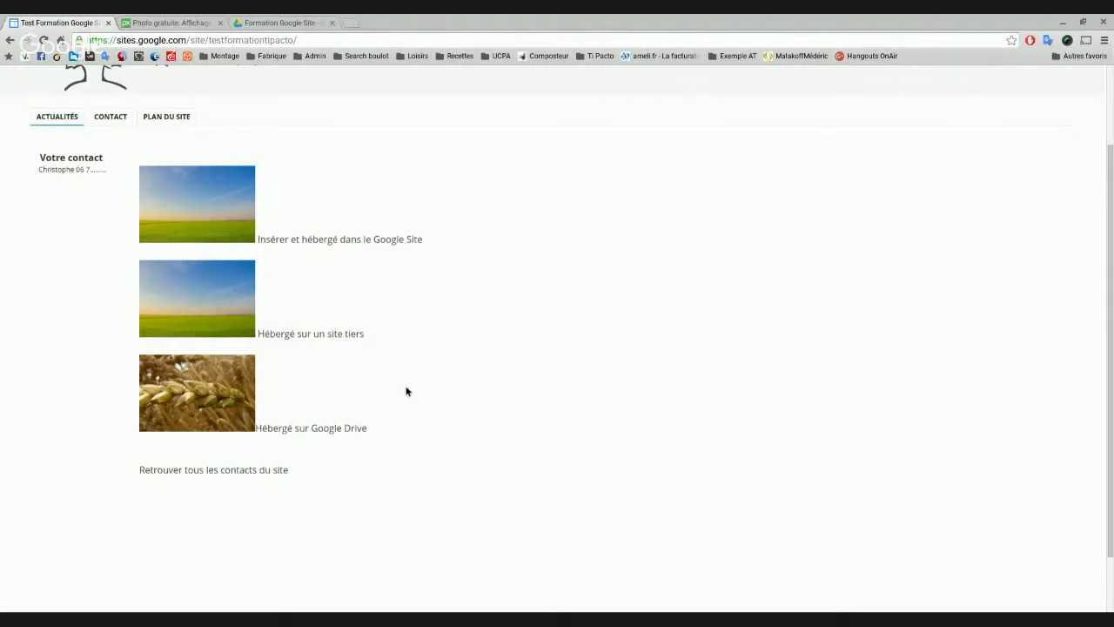
scroll(406, 391, up, 3)
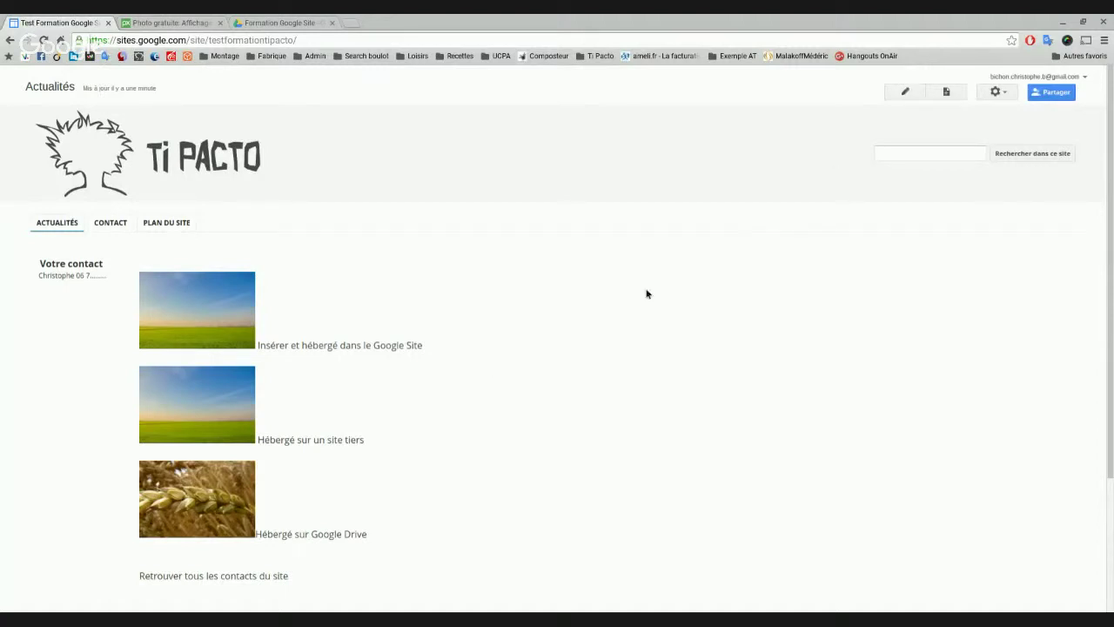
scroll(647, 293, down, 1)
scroll(647, 293, up, 1)
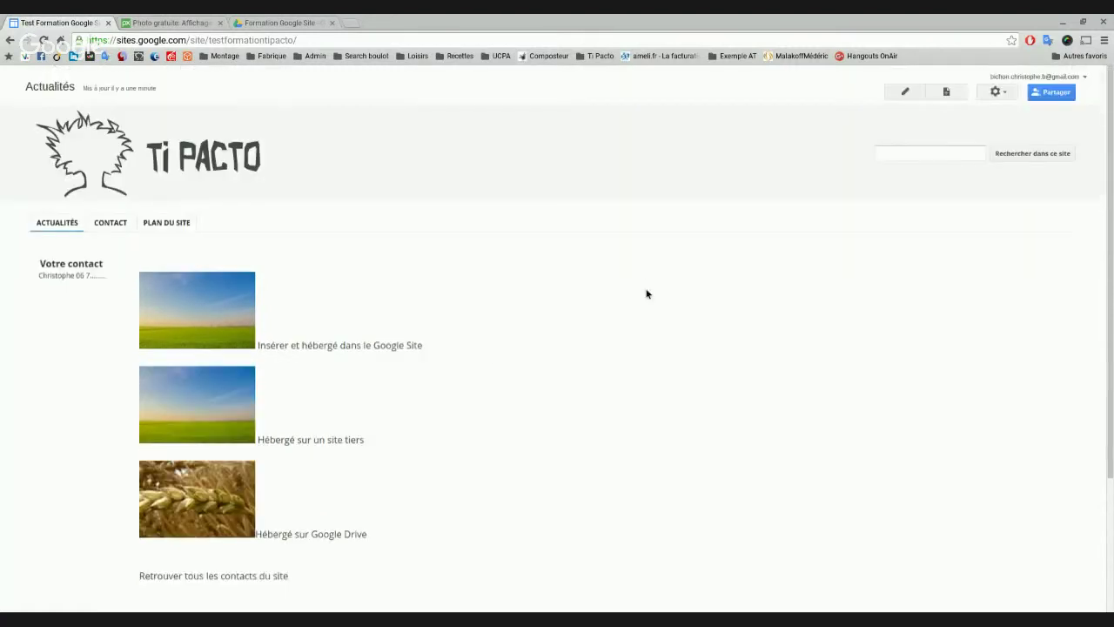
Edit the Actualités page, search the Drive images for "gmail" and insert gmail-1162901_960_720.png below "Retrouver tous les contacts du site"
click(906, 92)
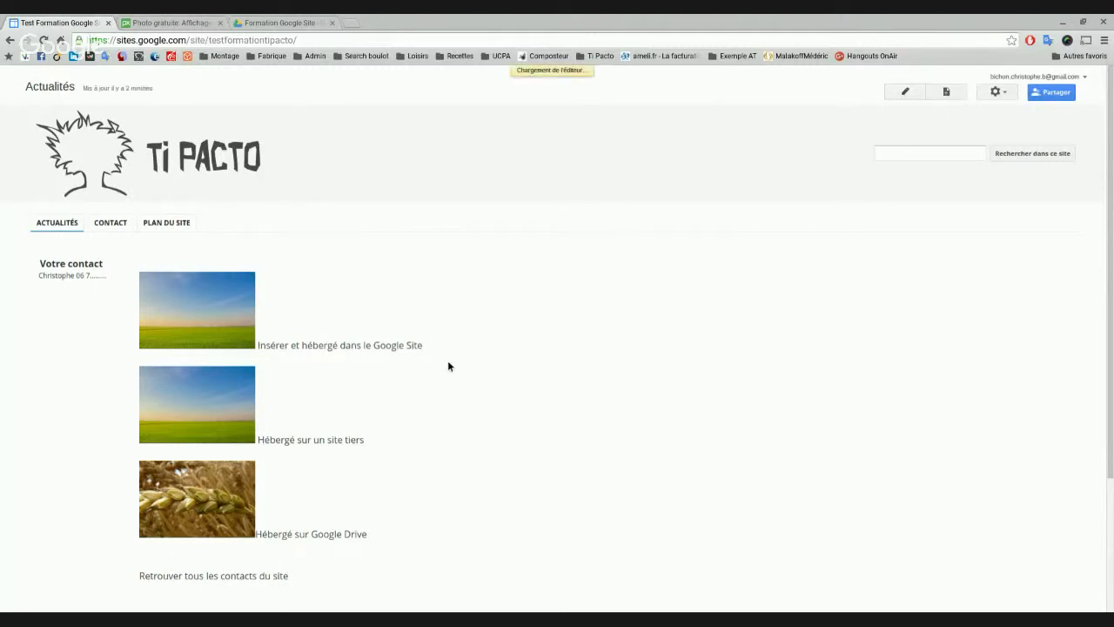
scroll(452, 367, down, 3)
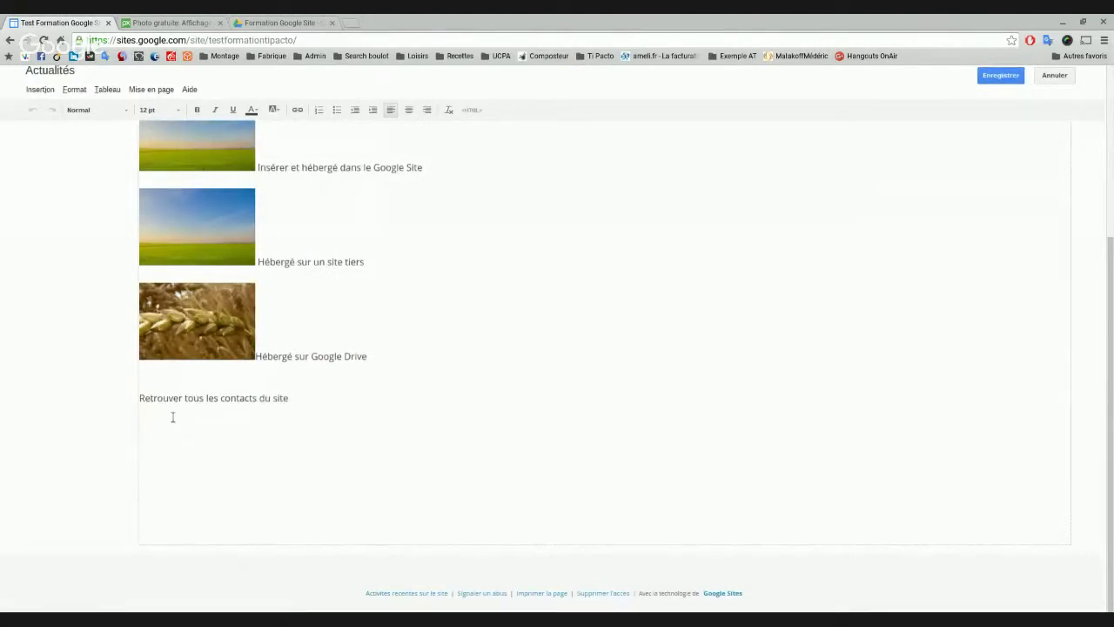
scroll(511, 358, up, 2)
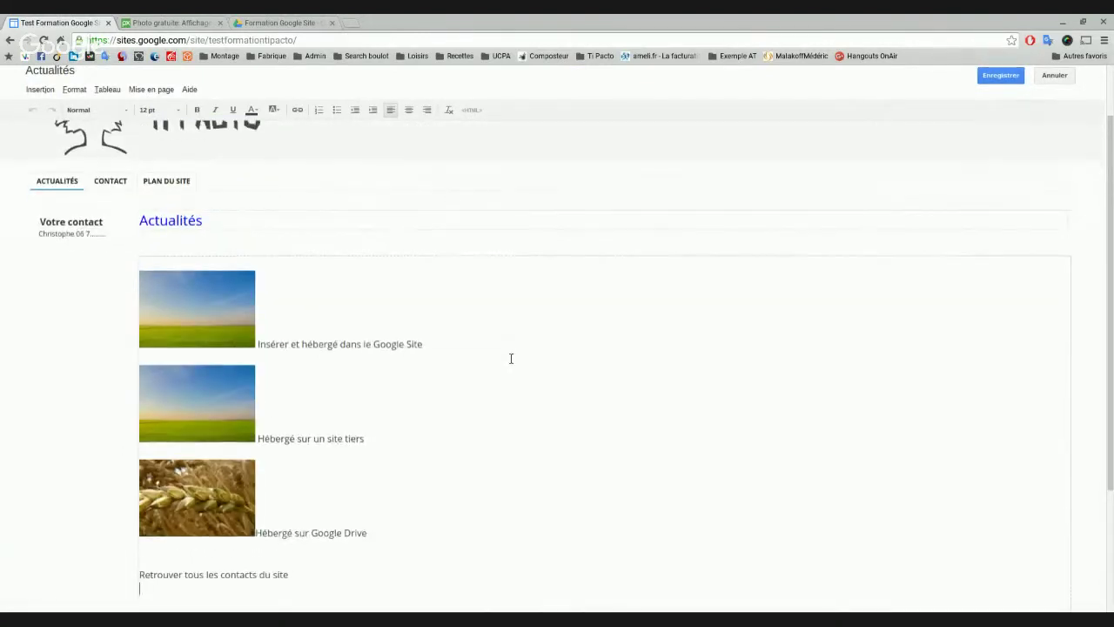
scroll(511, 359, down, 1)
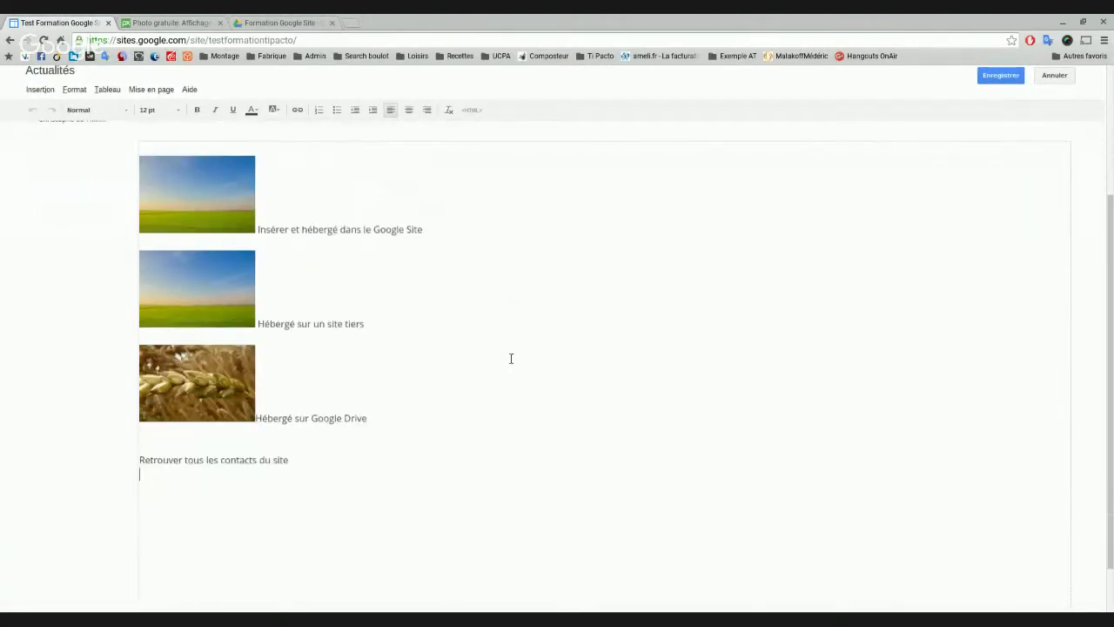
click(36, 90)
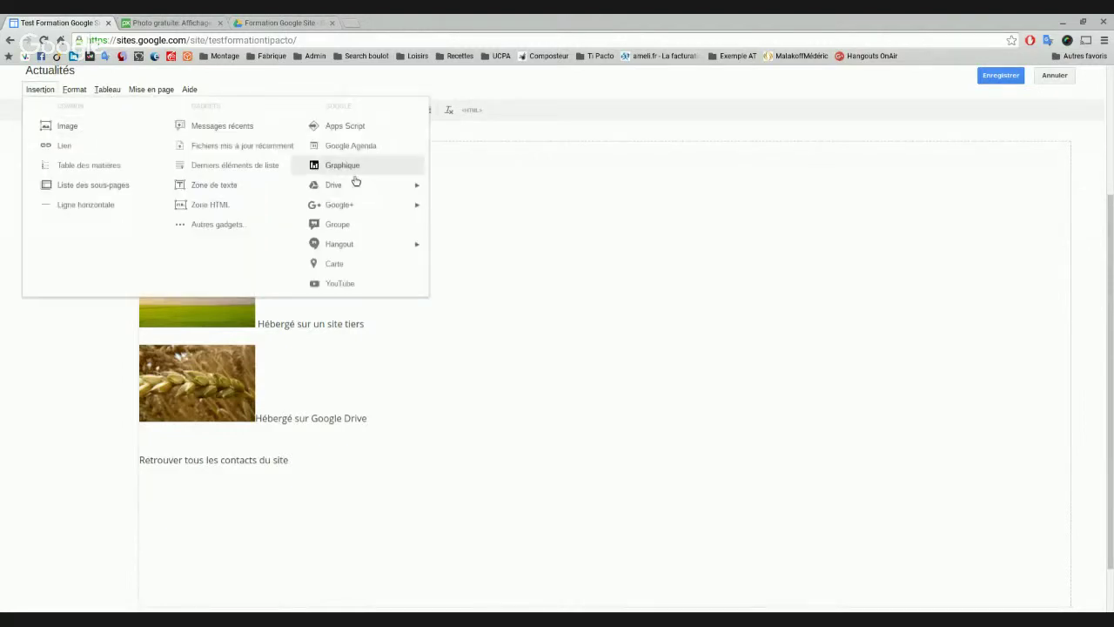
mouse_move(371, 185)
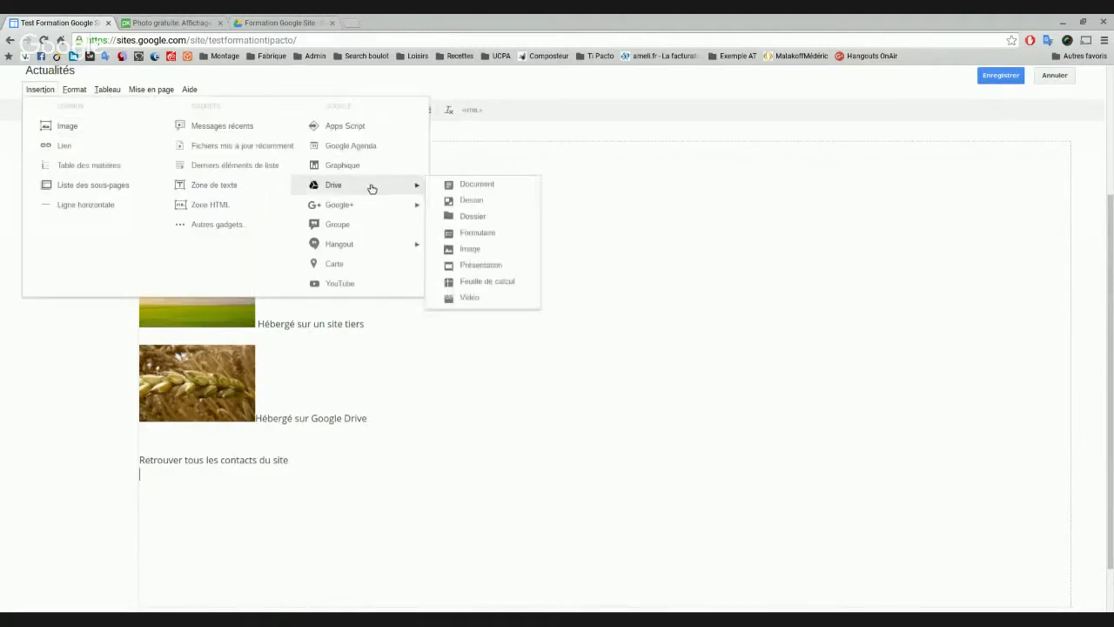
click(496, 249)
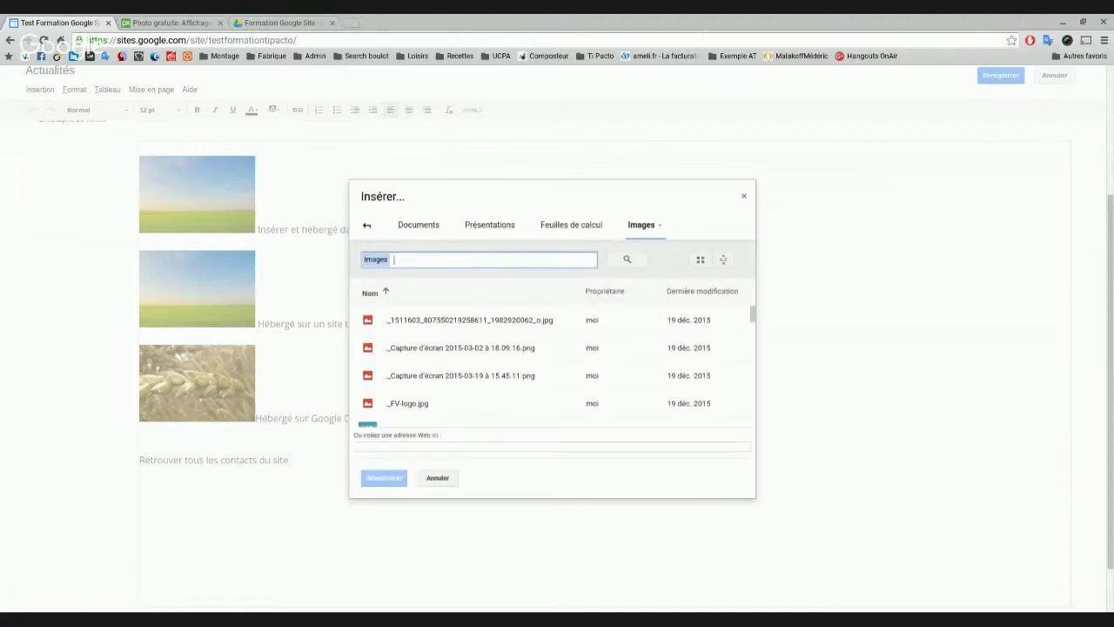
text(gma)
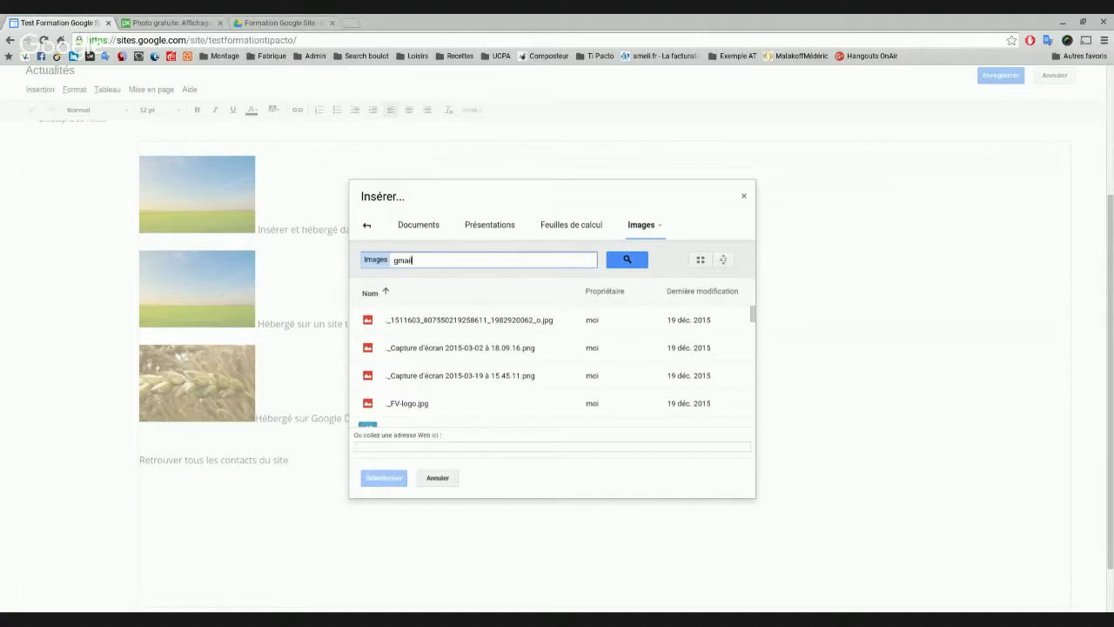
text(il)
key(Return)
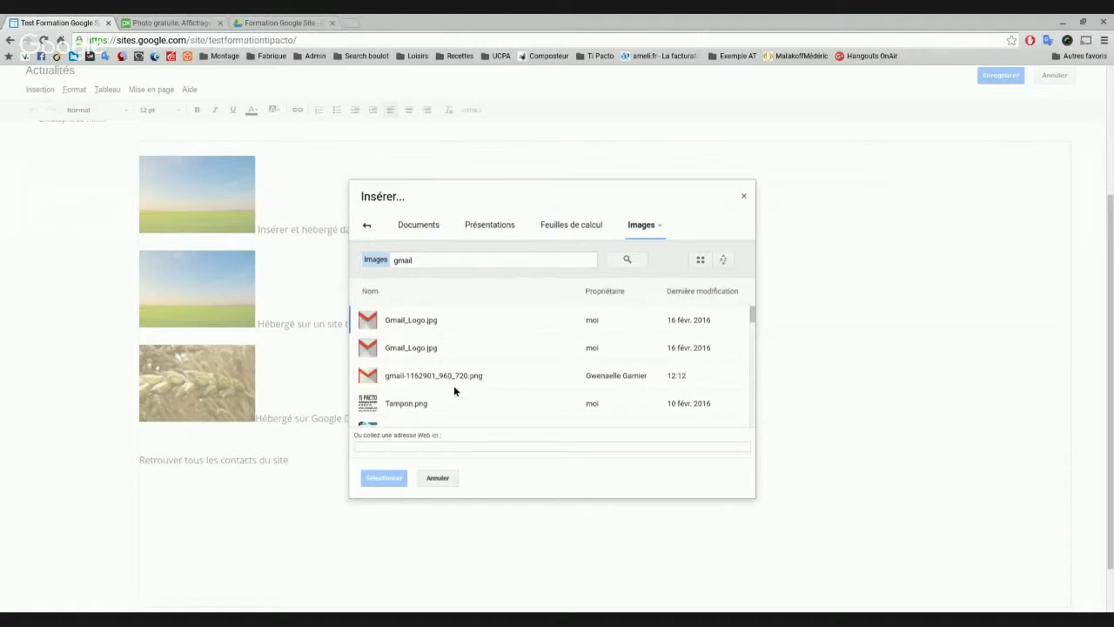
click(409, 376)
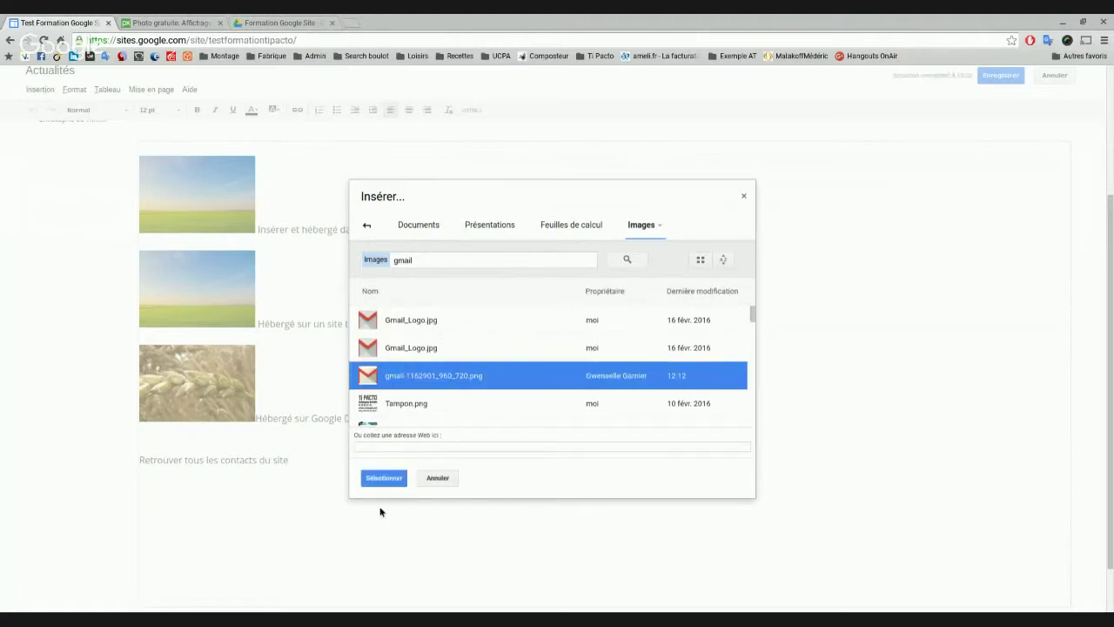
click(390, 479)
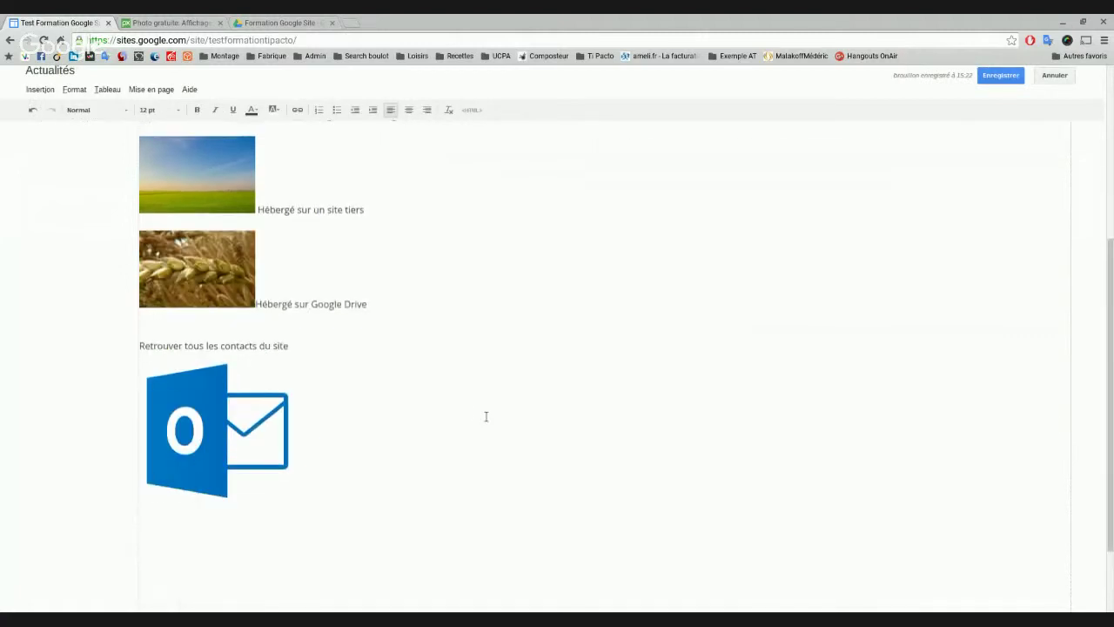
Open the link of the newly inserted logo image for editing and pick the site's Contact page as its target
click(238, 417)
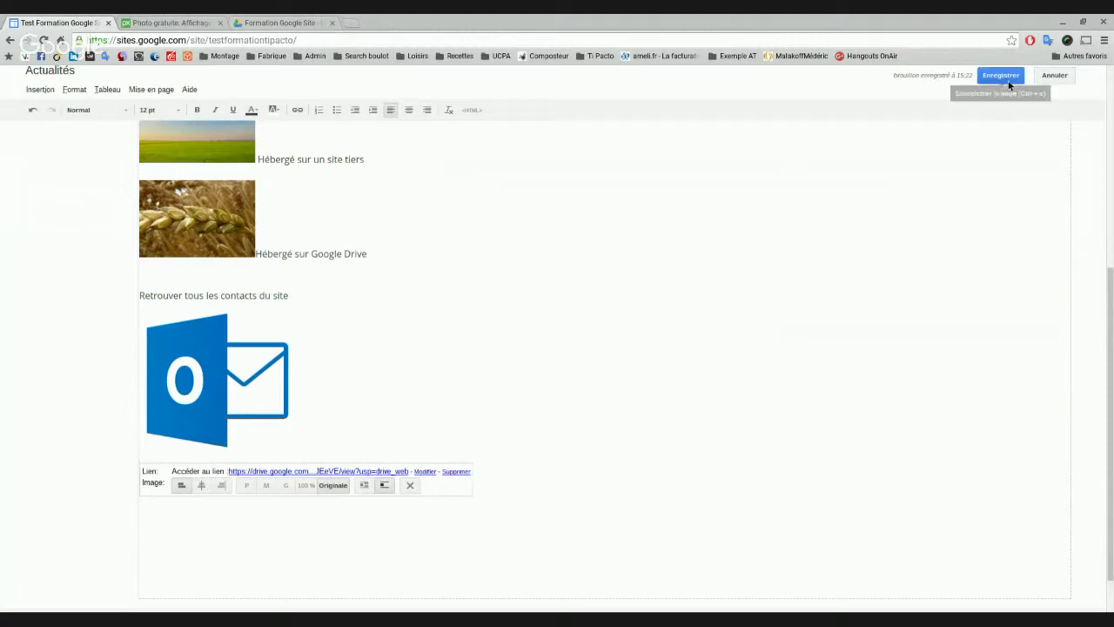
click(423, 471)
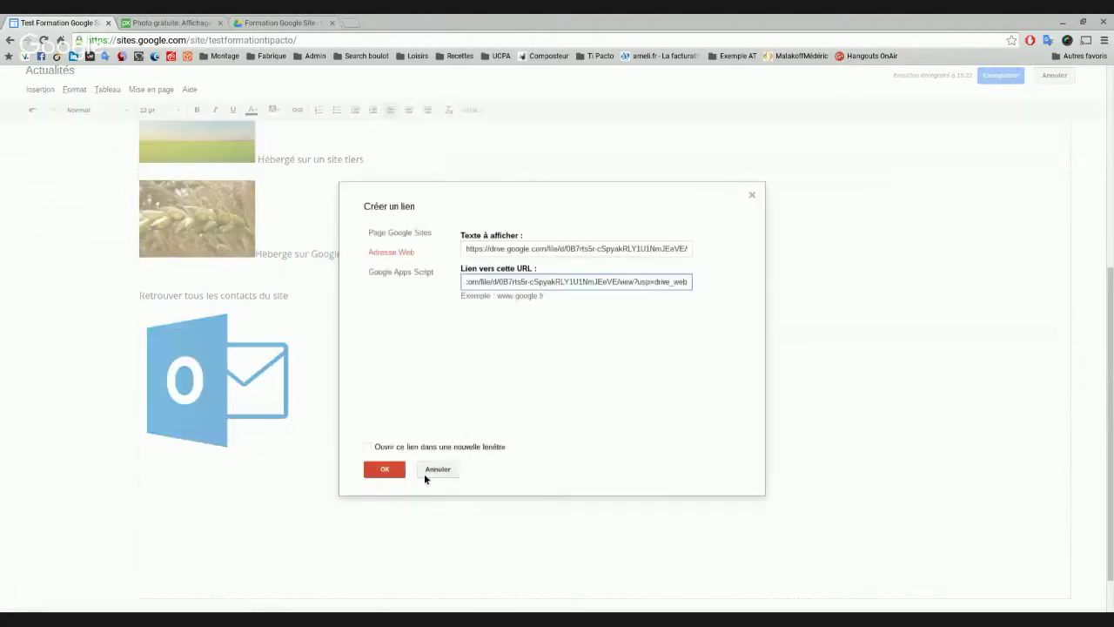
click(406, 240)
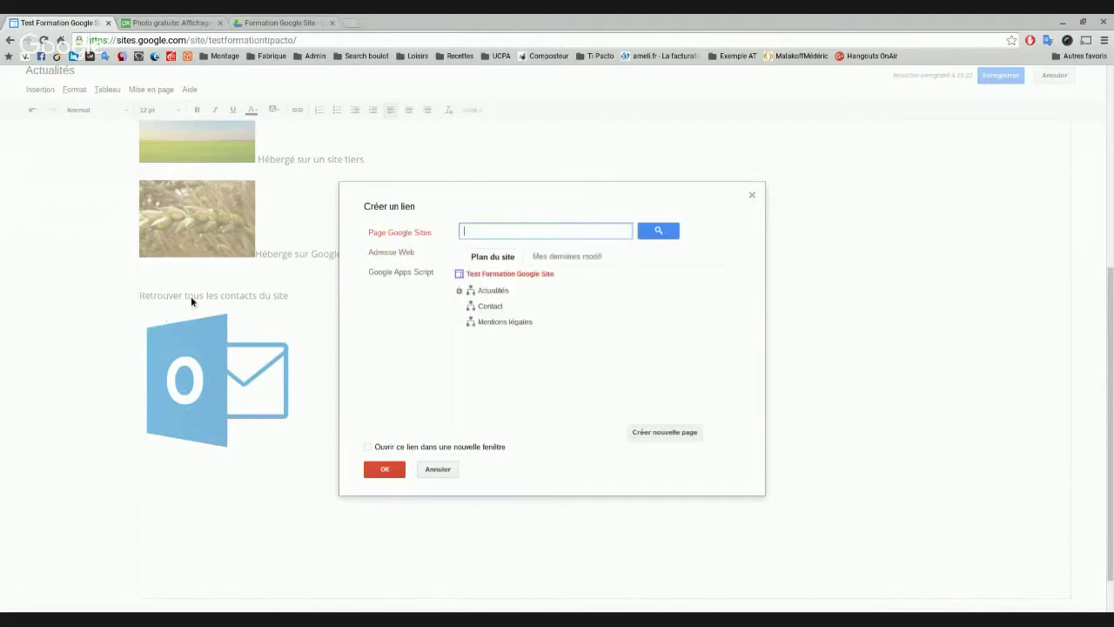
click(492, 307)
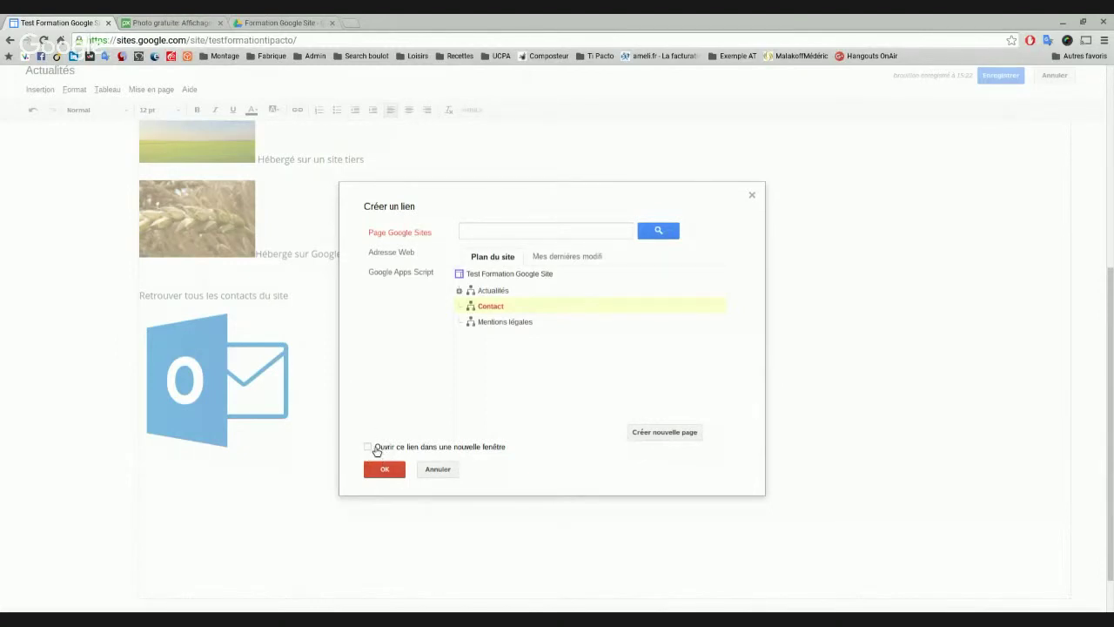
click(415, 253)
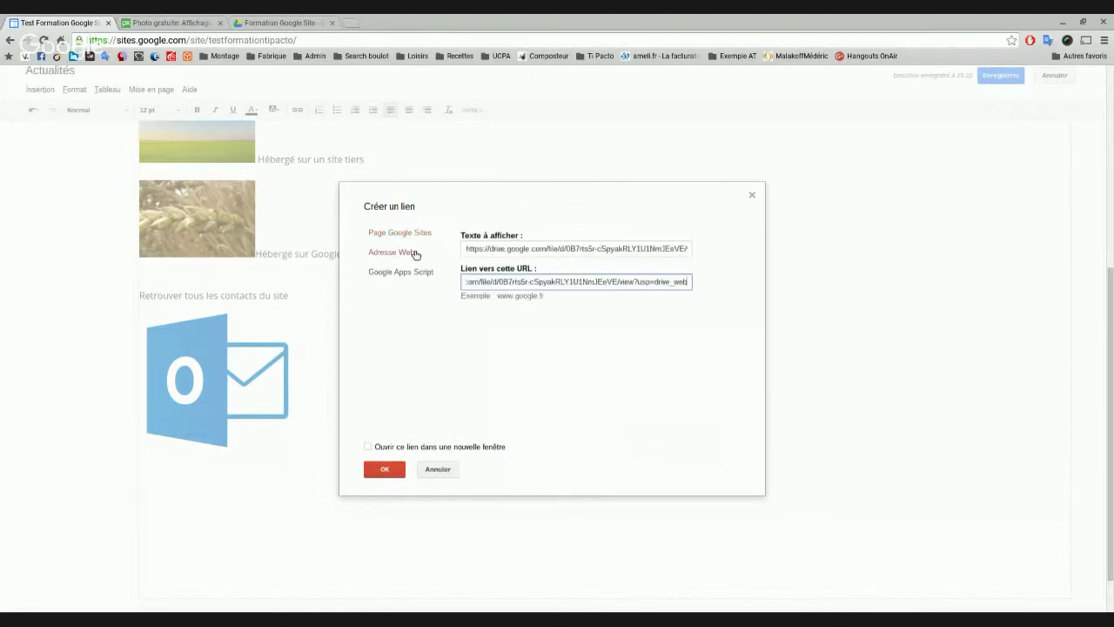
click(523, 249)
click(516, 281)
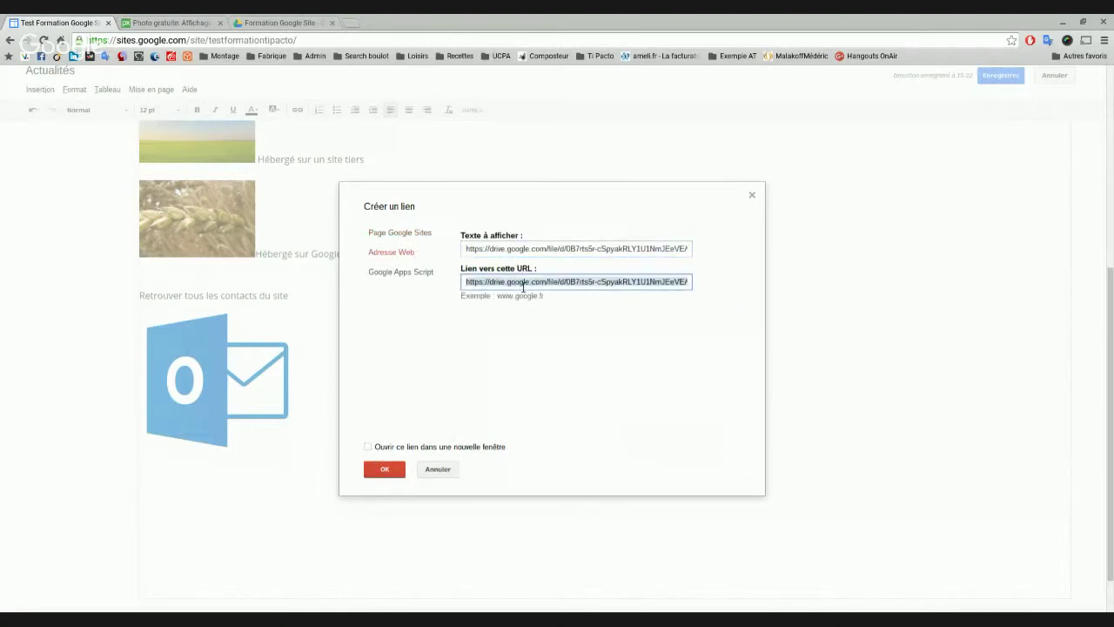
triple_click(523, 285)
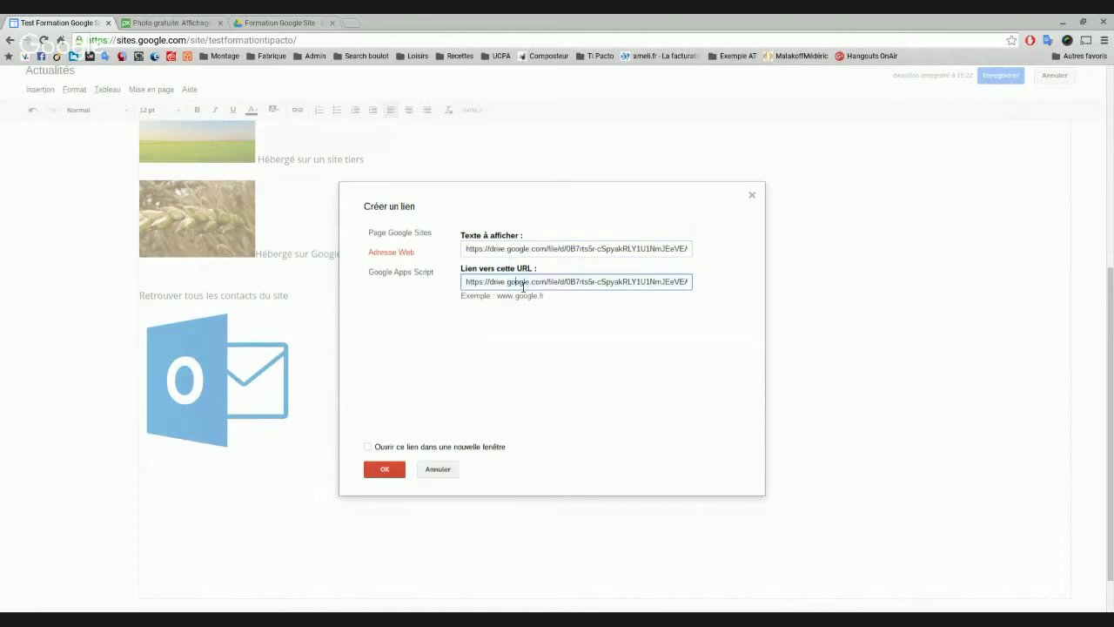
text(ww)
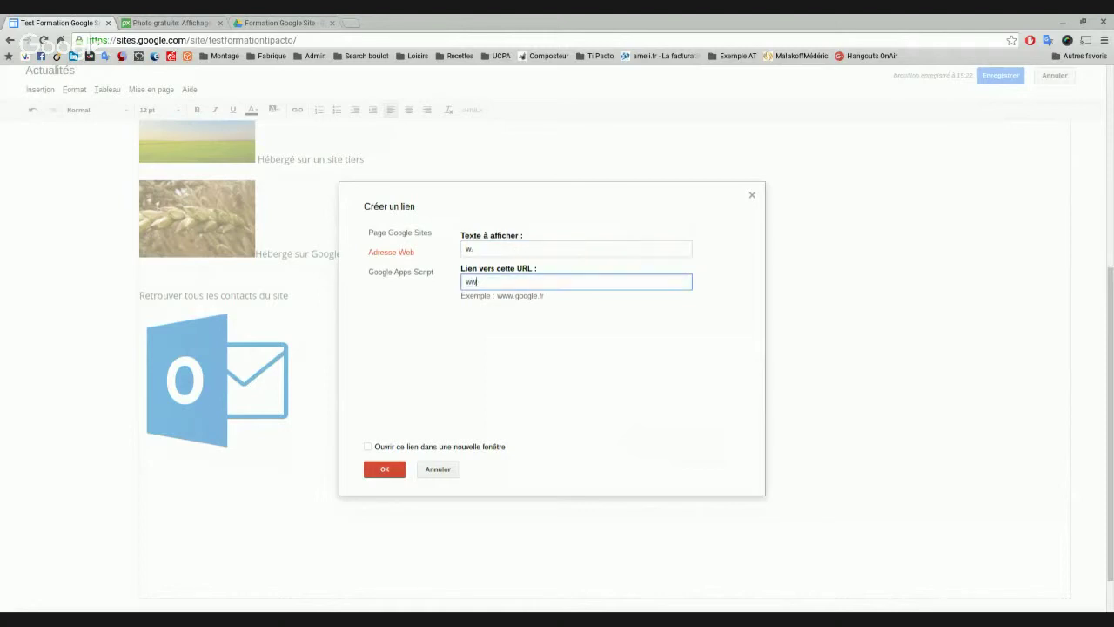
text(w.google.fr)
click(573, 236)
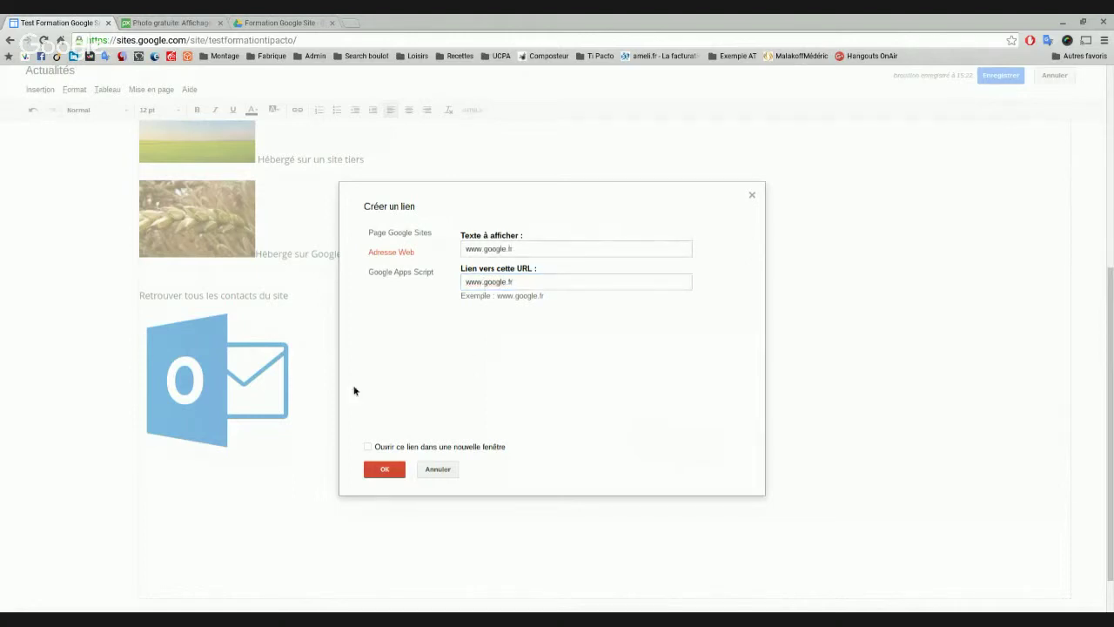
click(368, 447)
Link the logo image to the site's Contact page without opening a new window, and save the Actualités page
click(423, 233)
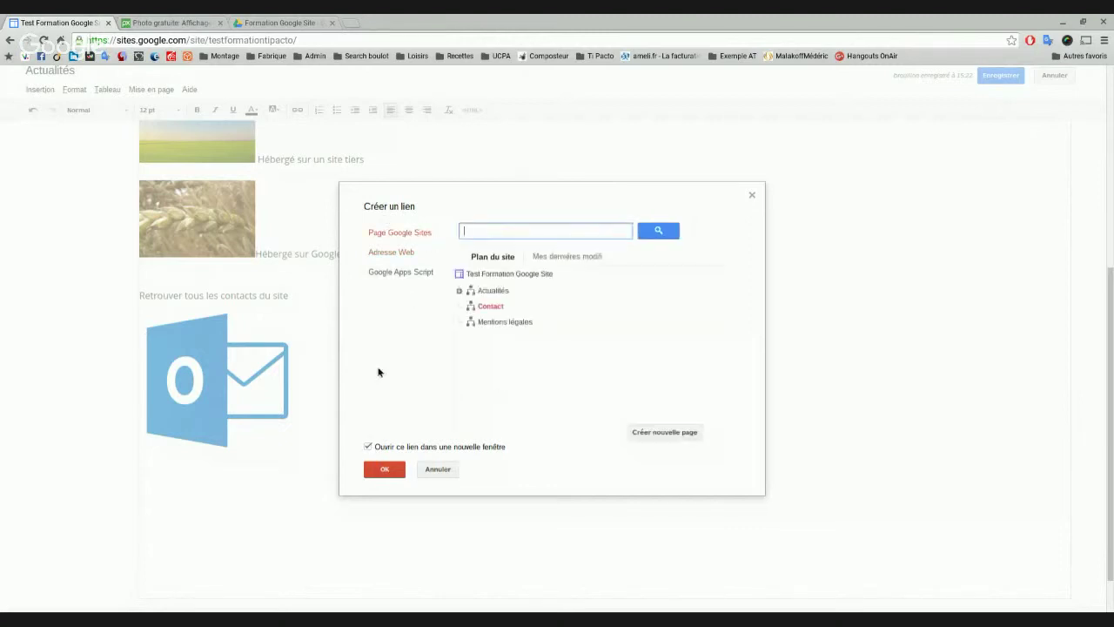
click(368, 446)
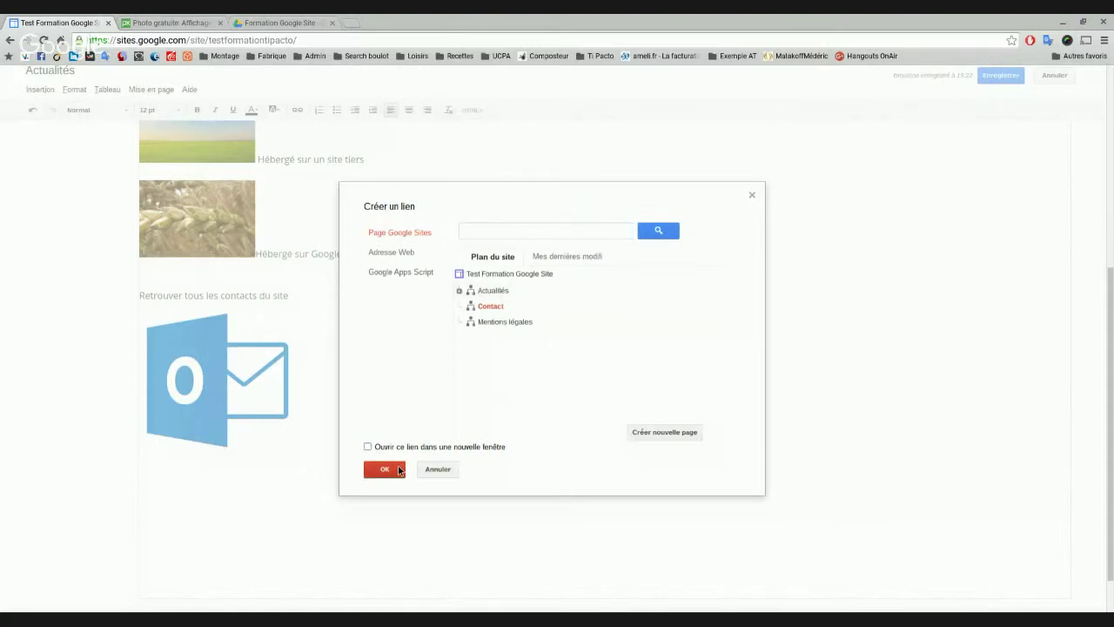
click(400, 470)
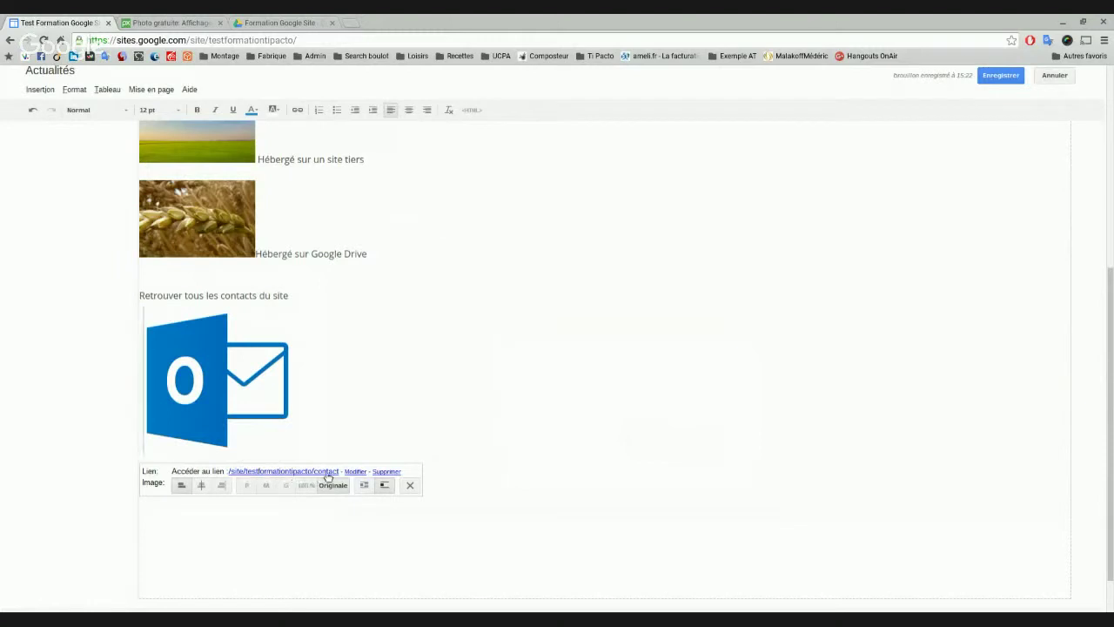
click(335, 407)
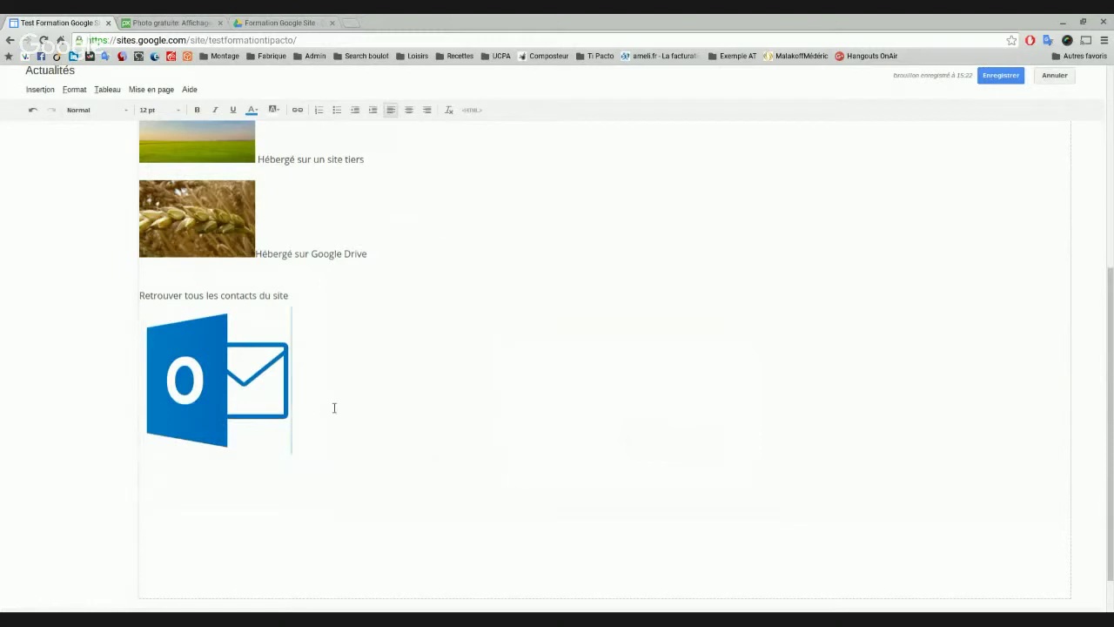
click(233, 381)
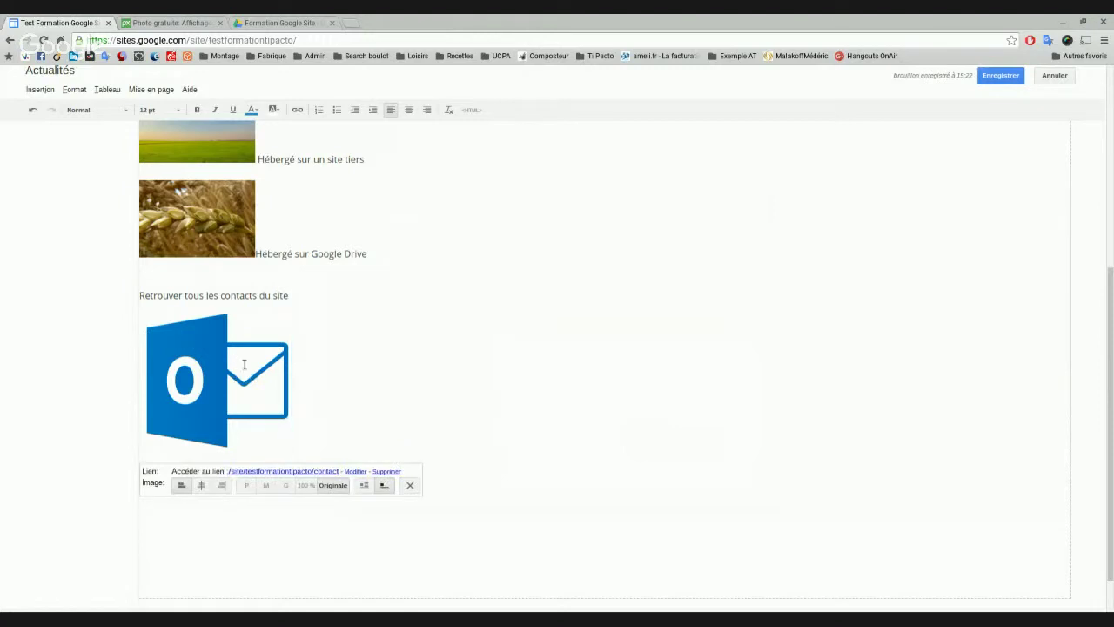
click(1013, 80)
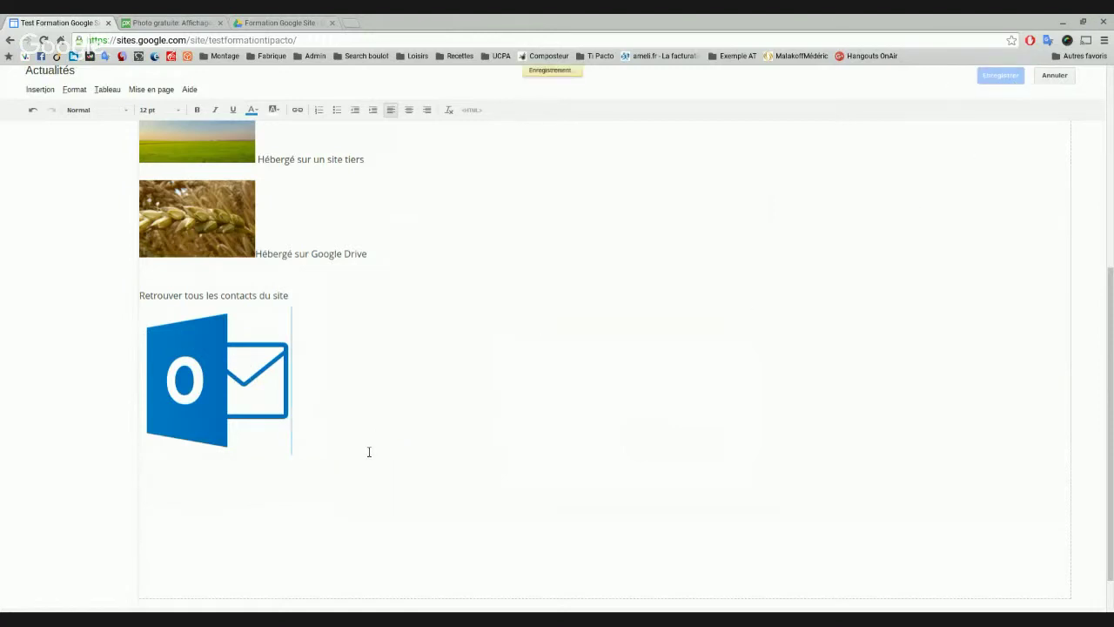
Follow the logo's link on the saved page, check the address of the page it opens, and return to Actualités
scroll(361, 447, down, 1)
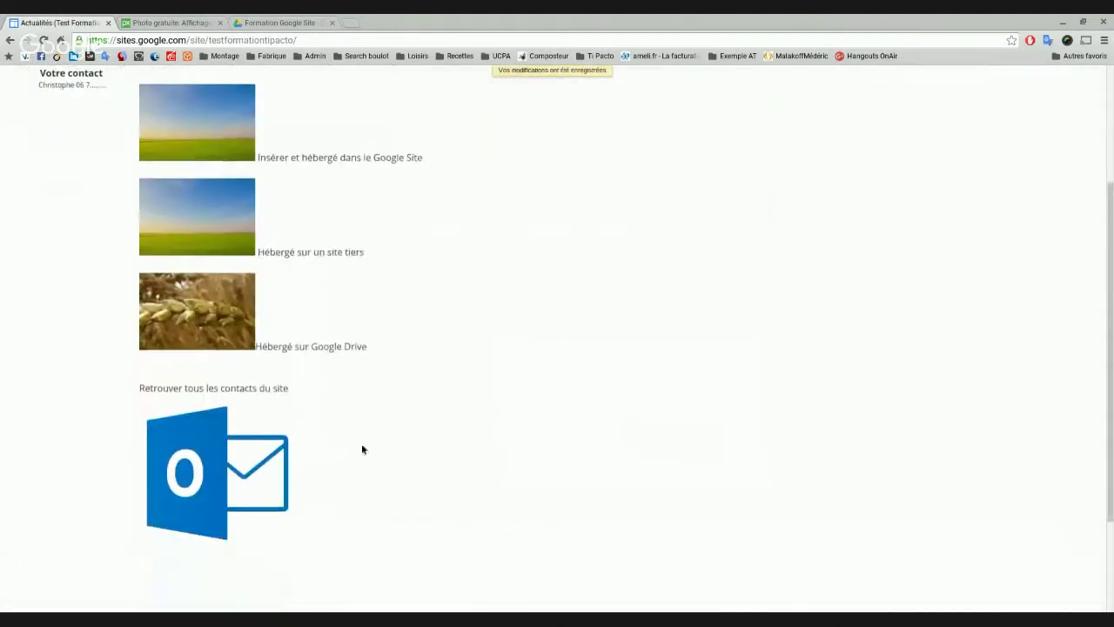
click(231, 490)
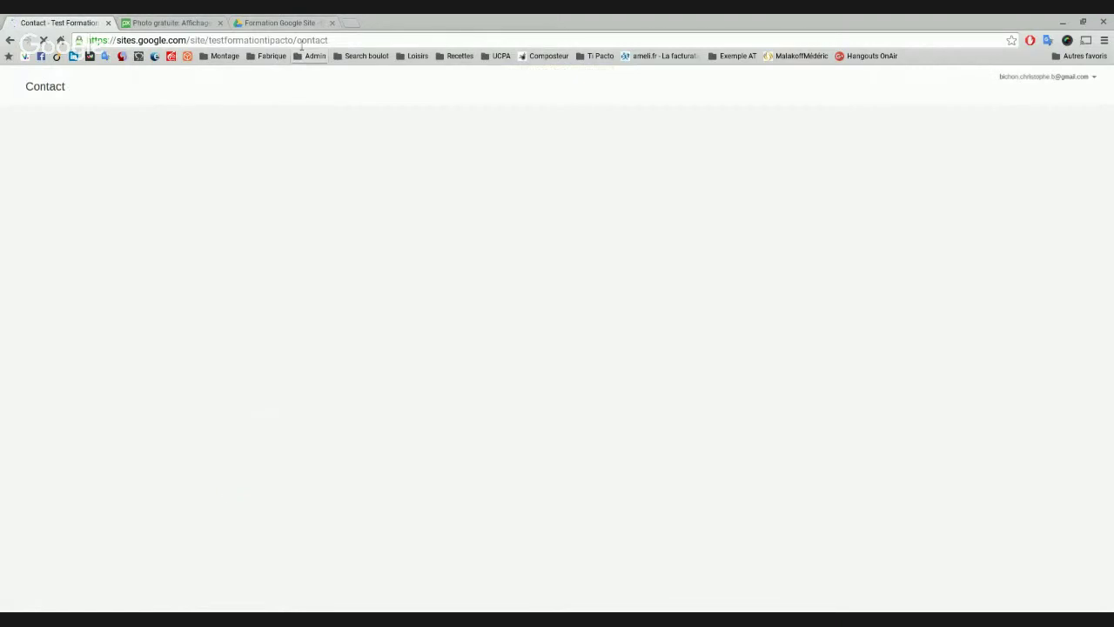
click(331, 41)
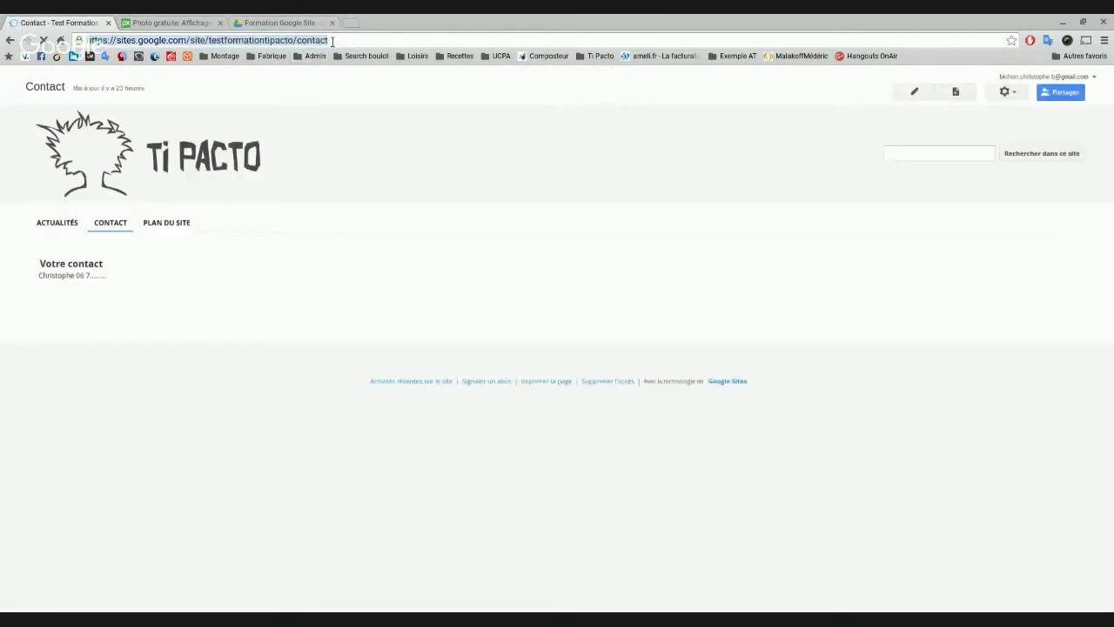
click(330, 40)
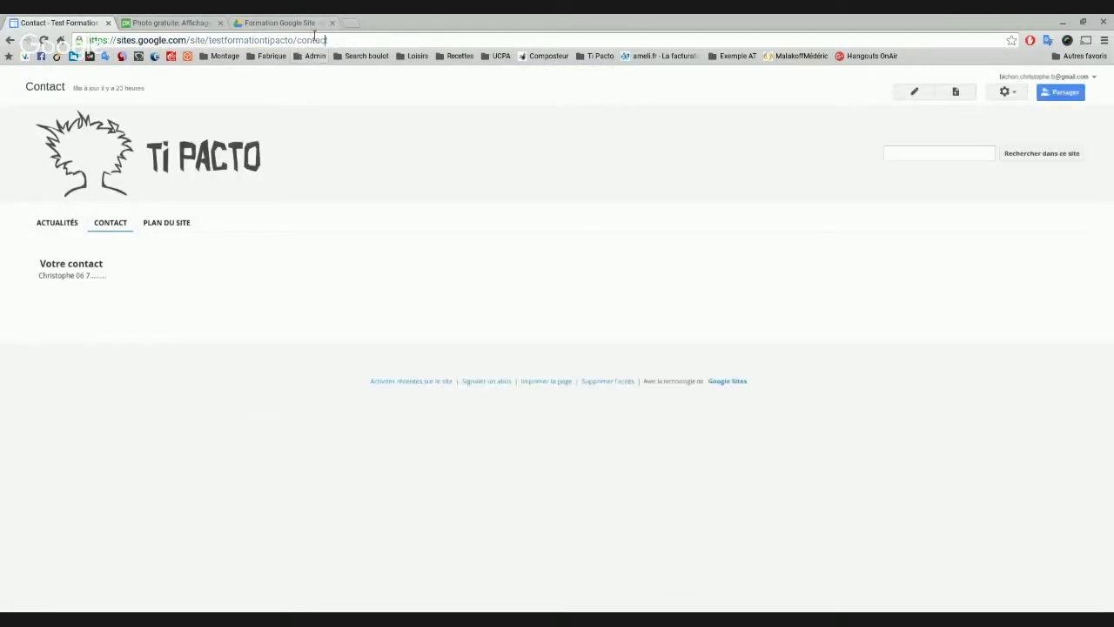
drag(302, 40, 369, 38)
click(77, 226)
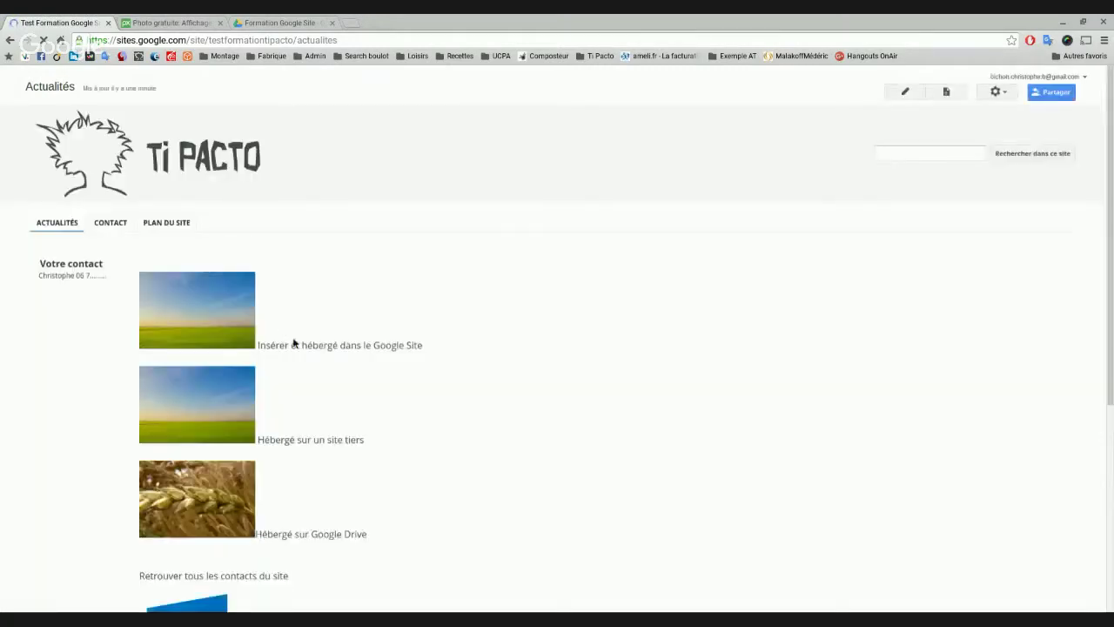
scroll(322, 343, down, 4)
scroll(322, 343, up, 3)
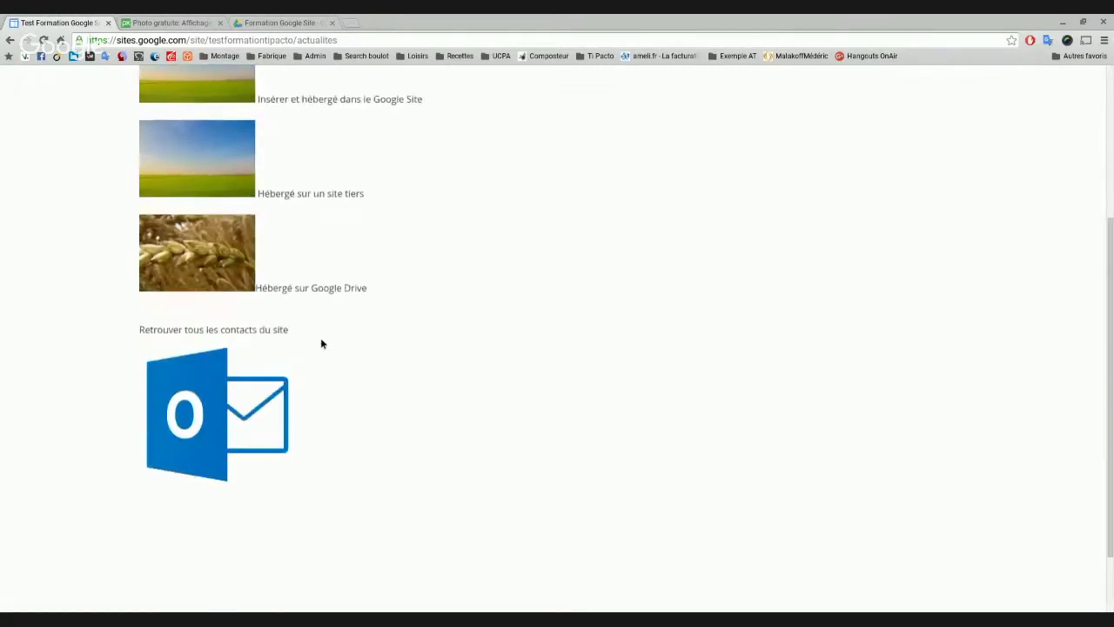
scroll(320, 343, down, 1)
scroll(320, 343, up, 2)
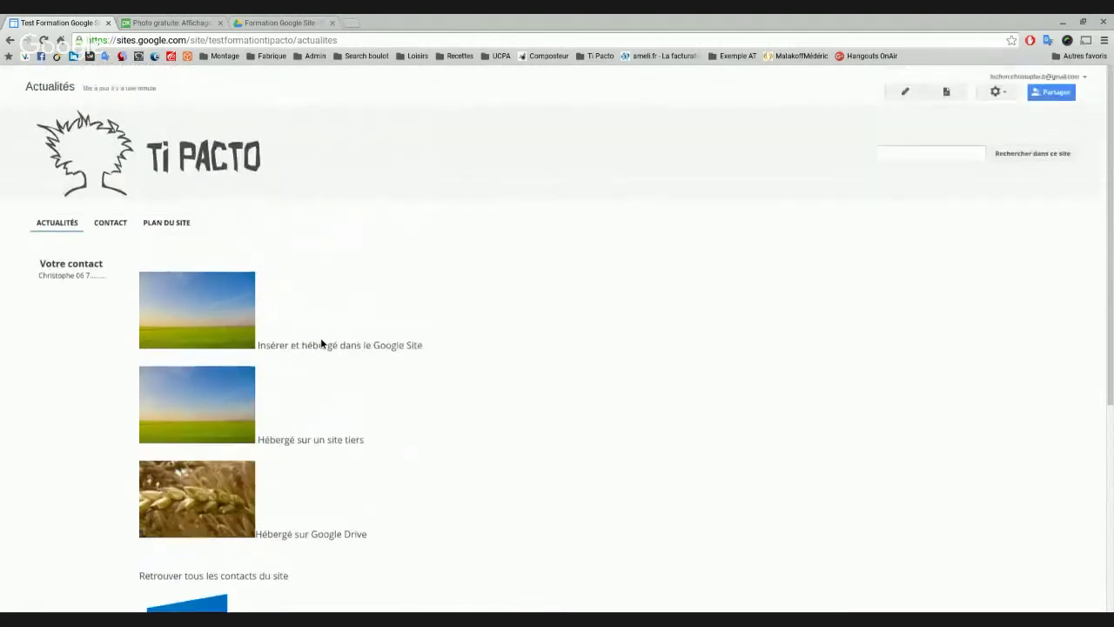
Change the site's sharing access to "Activé : tous les utilisateurs disposant du lien" and save it
click(1060, 98)
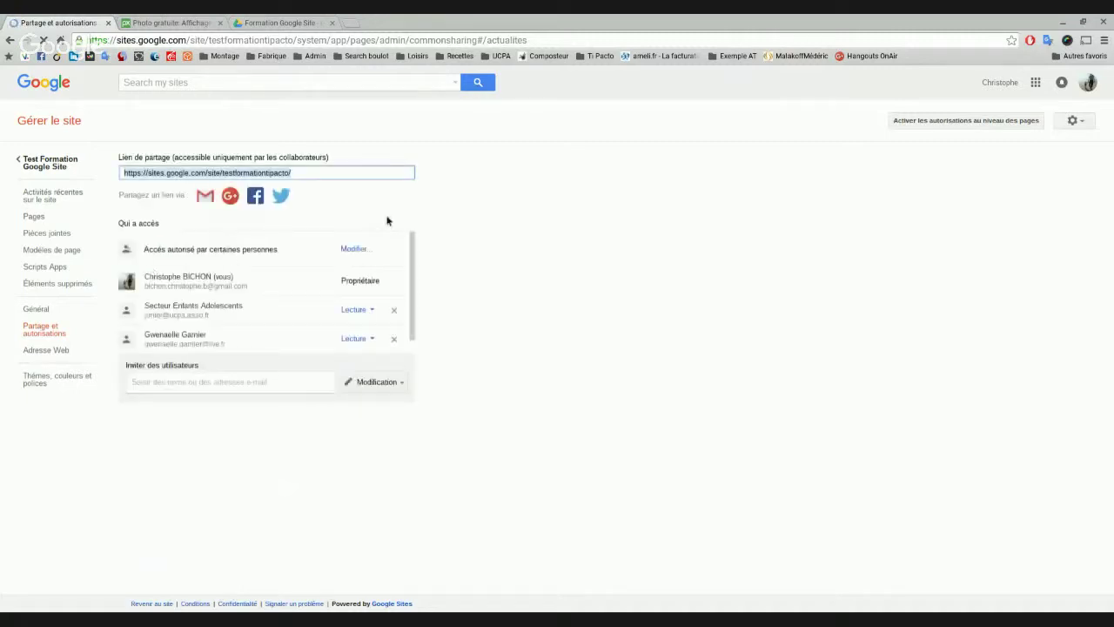
click(353, 249)
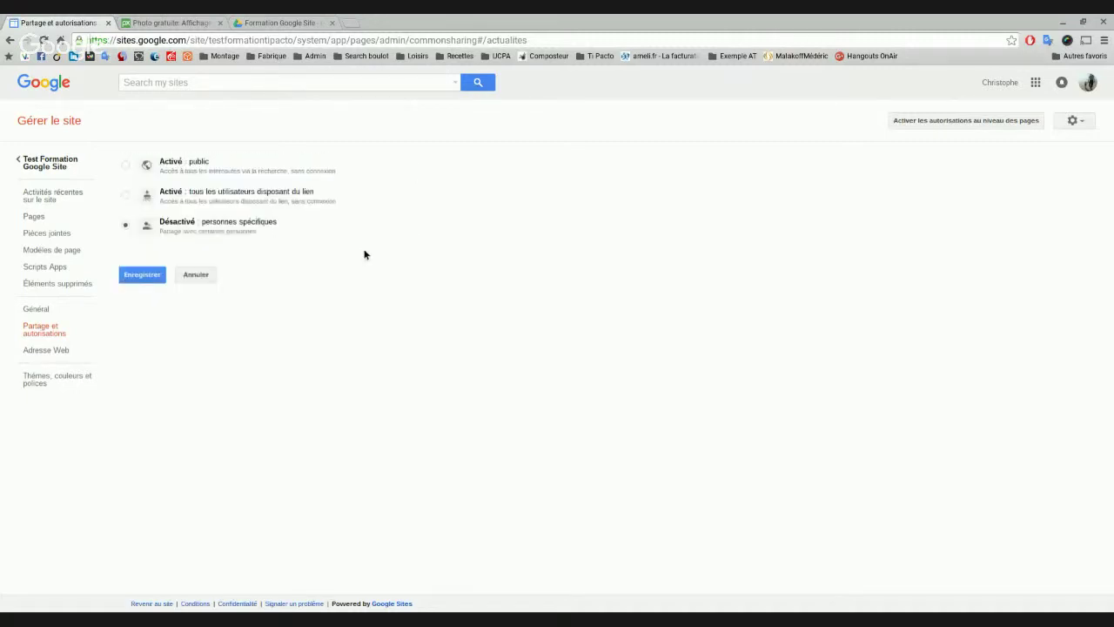
click(122, 198)
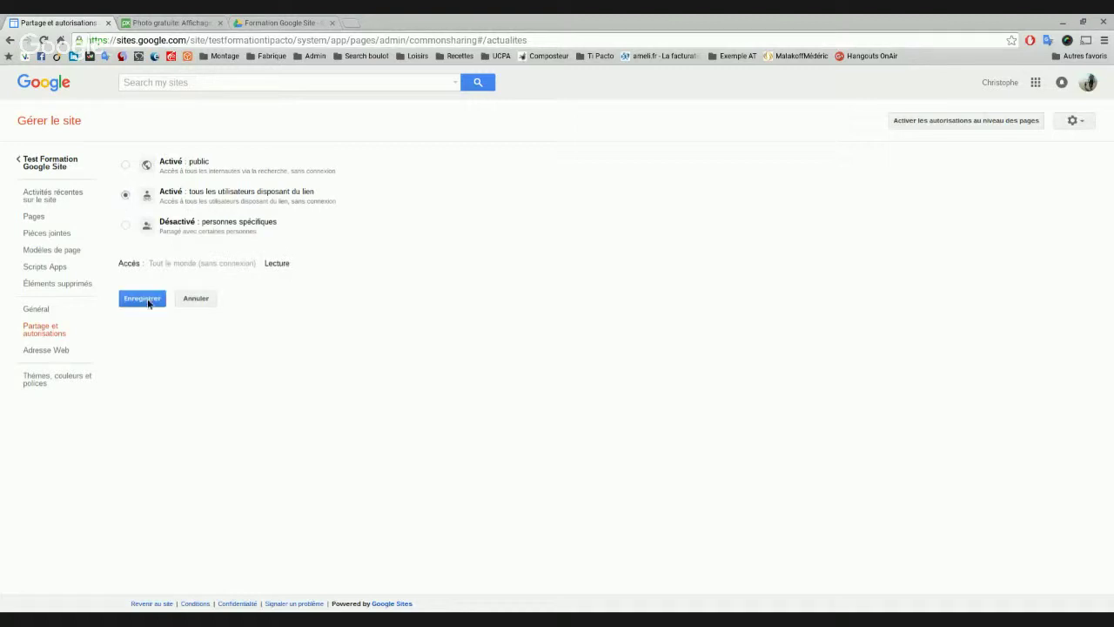
click(147, 299)
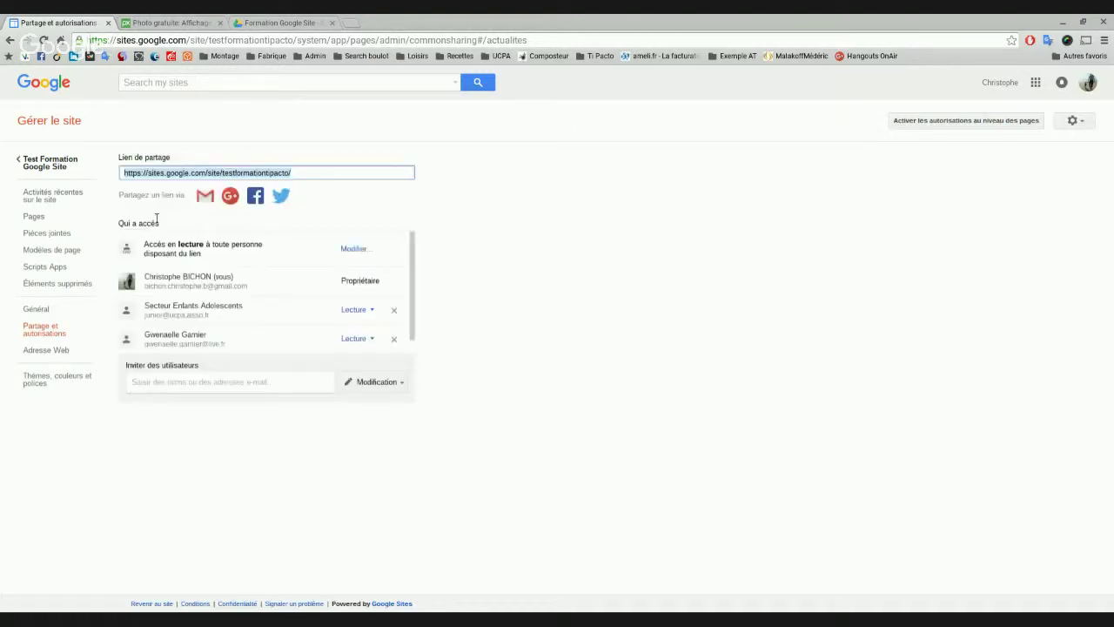
Return to Test Formation Google Site from the sharing settings and copy its web address
click(48, 165)
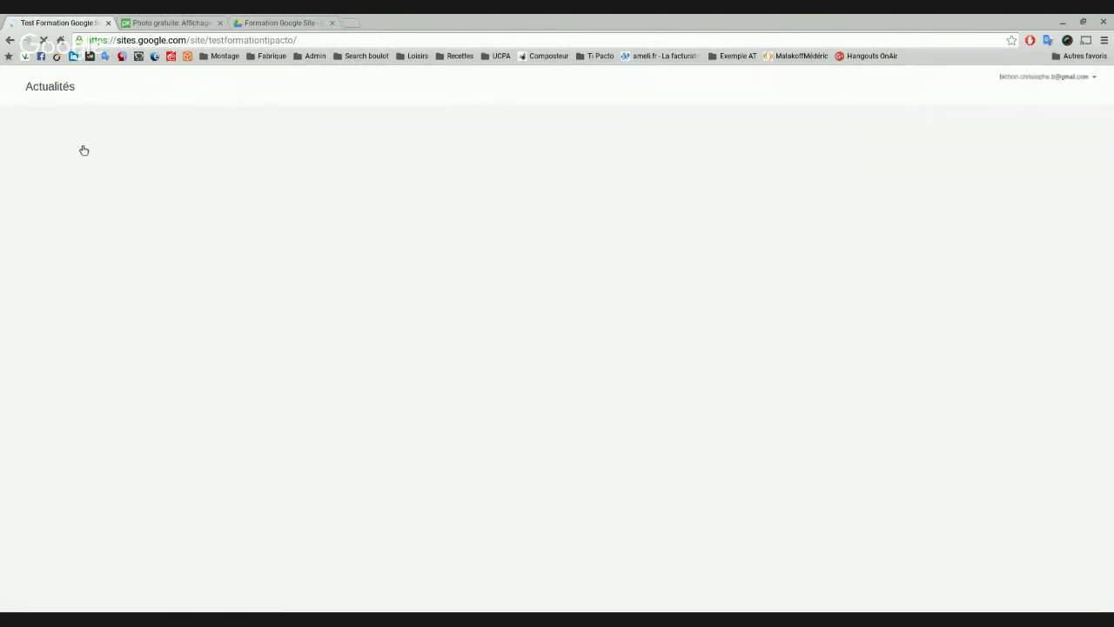
click(267, 41)
key(ctrl+c)
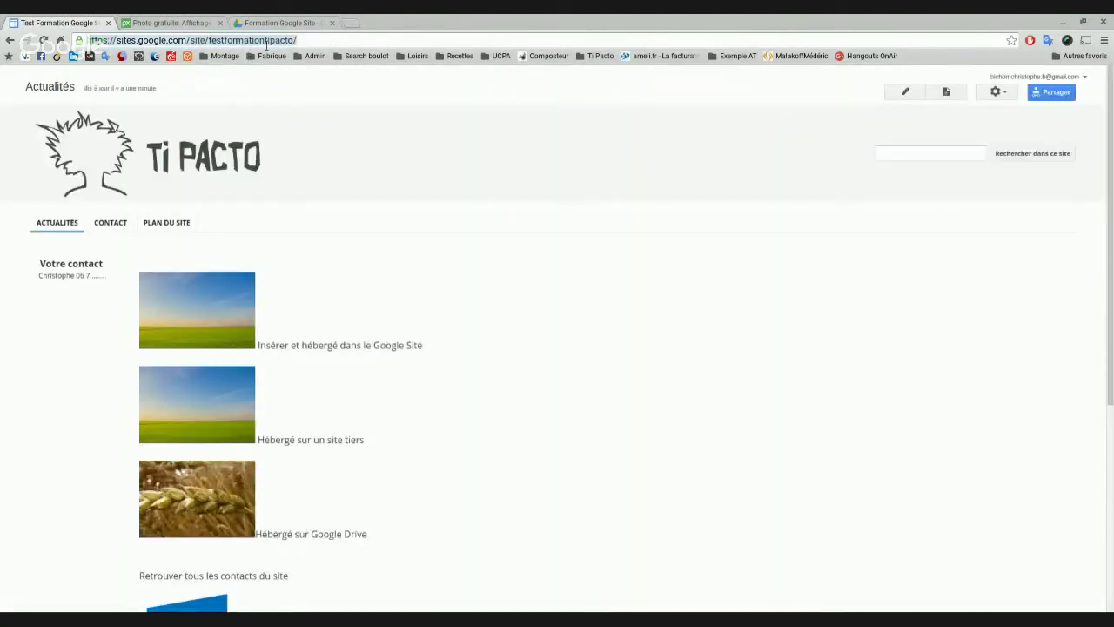
scroll(322, 226, down, 3)
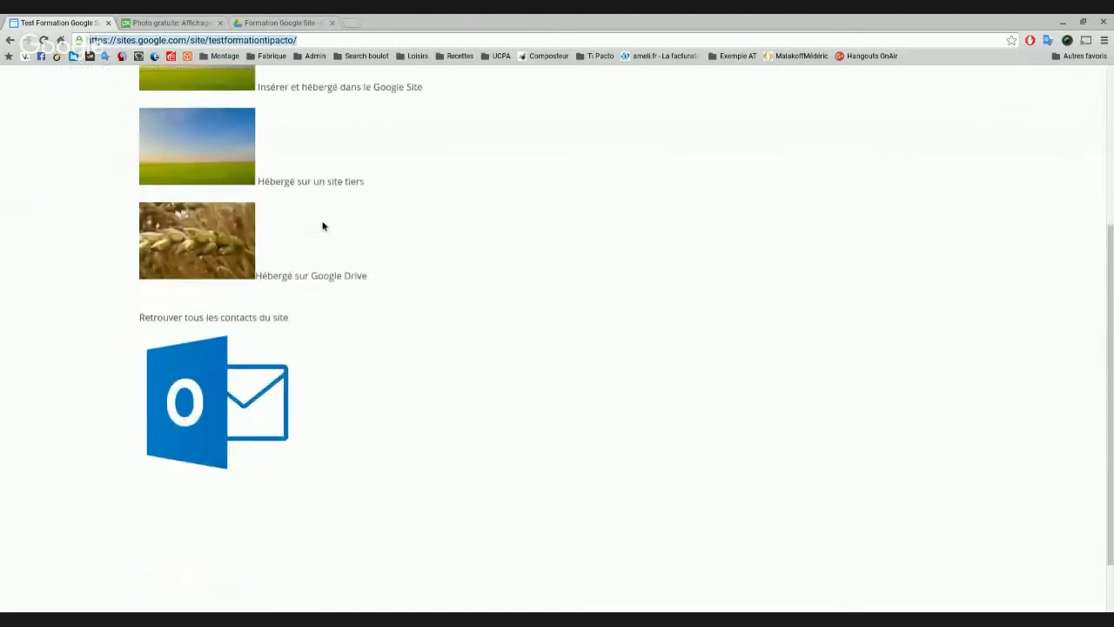
scroll(322, 225, up, 3)
scroll(323, 224, down, 4)
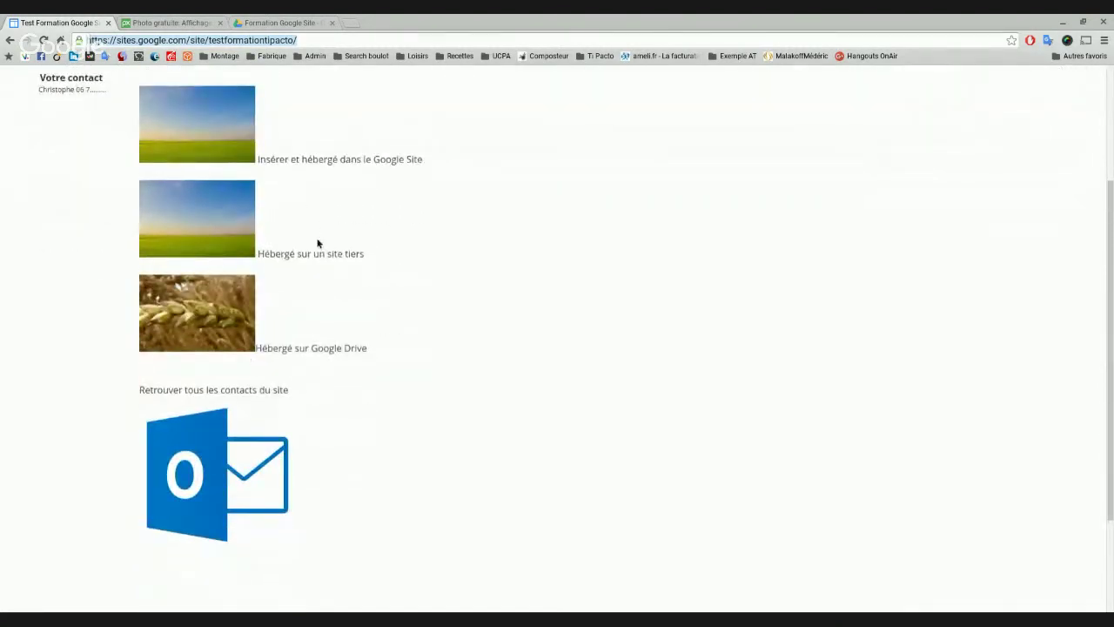
scroll(272, 342, up, 3)
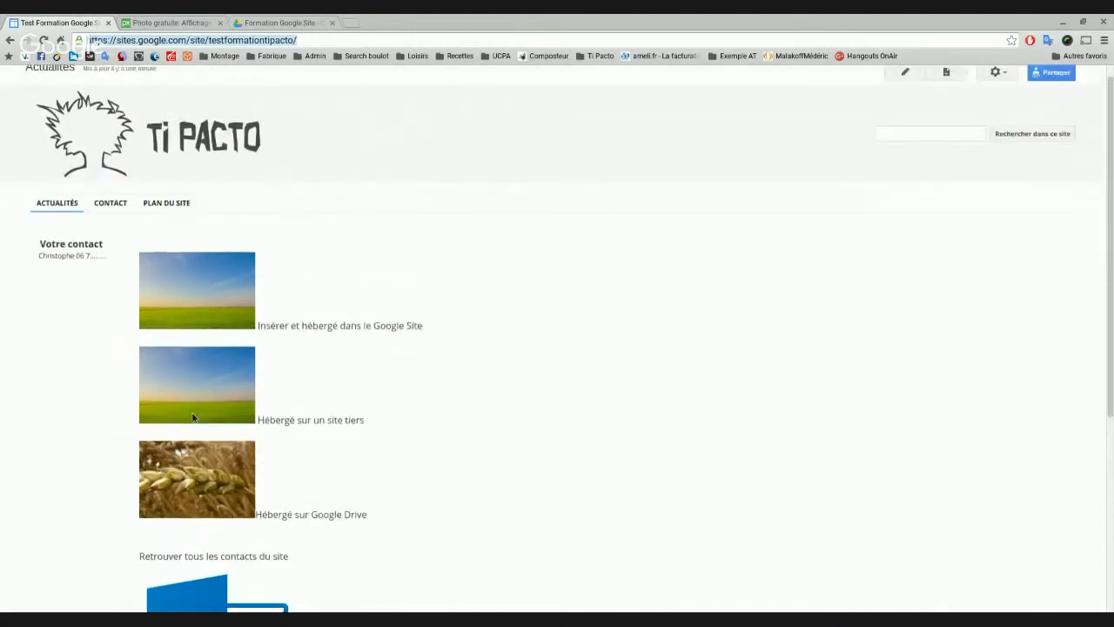
scroll(193, 416, up, 1)
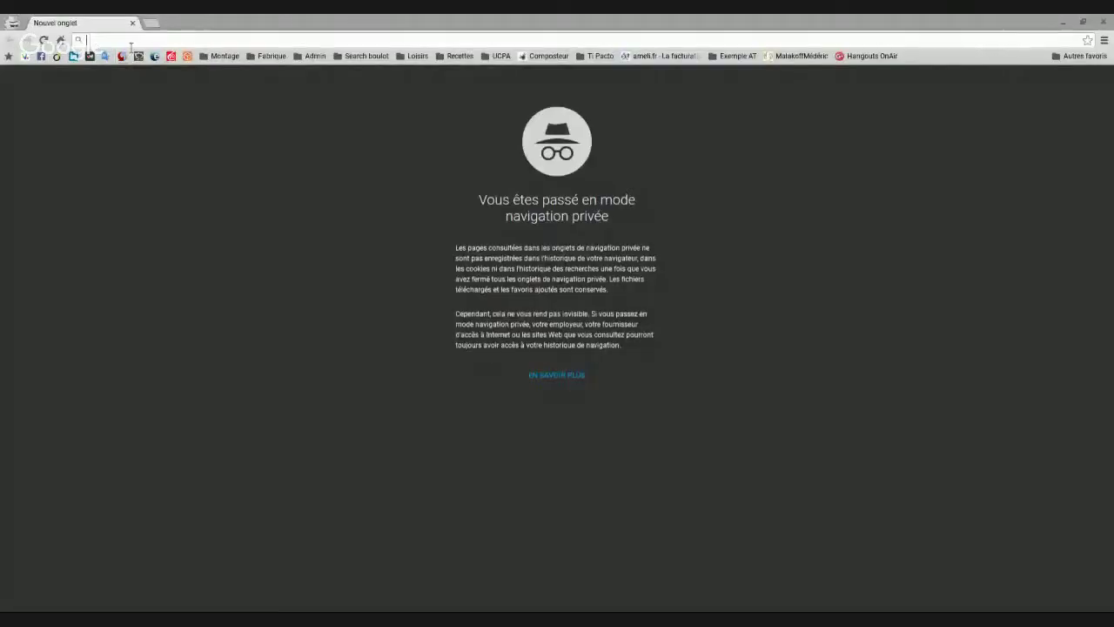
Open the copied site address in a private browsing window and check how each image on the Actualités page displays
key(ctrl+v)
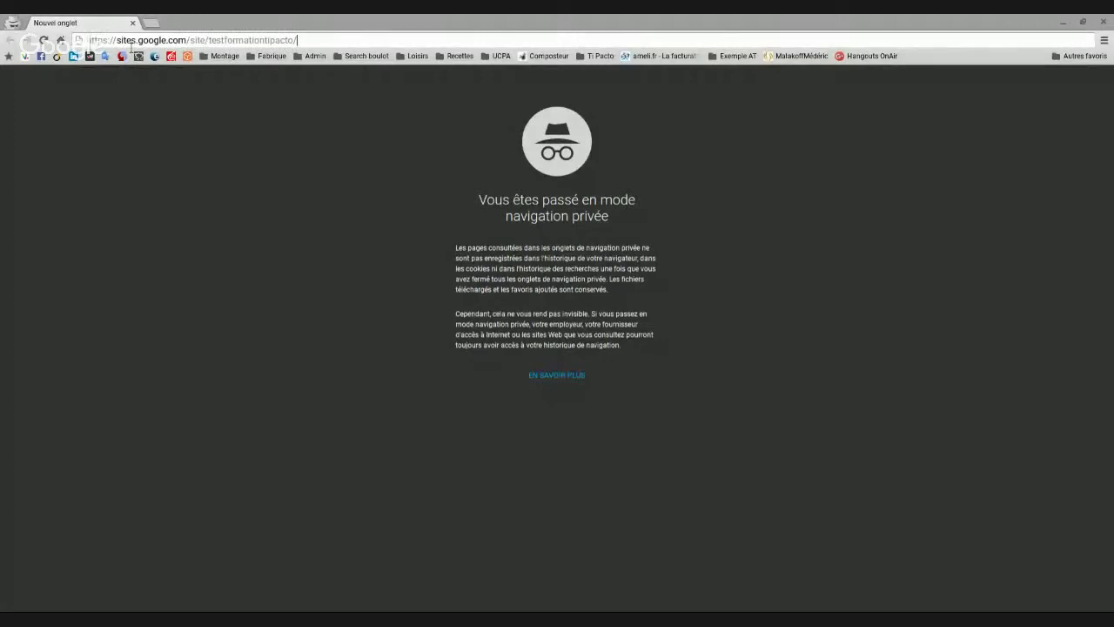
key(Return)
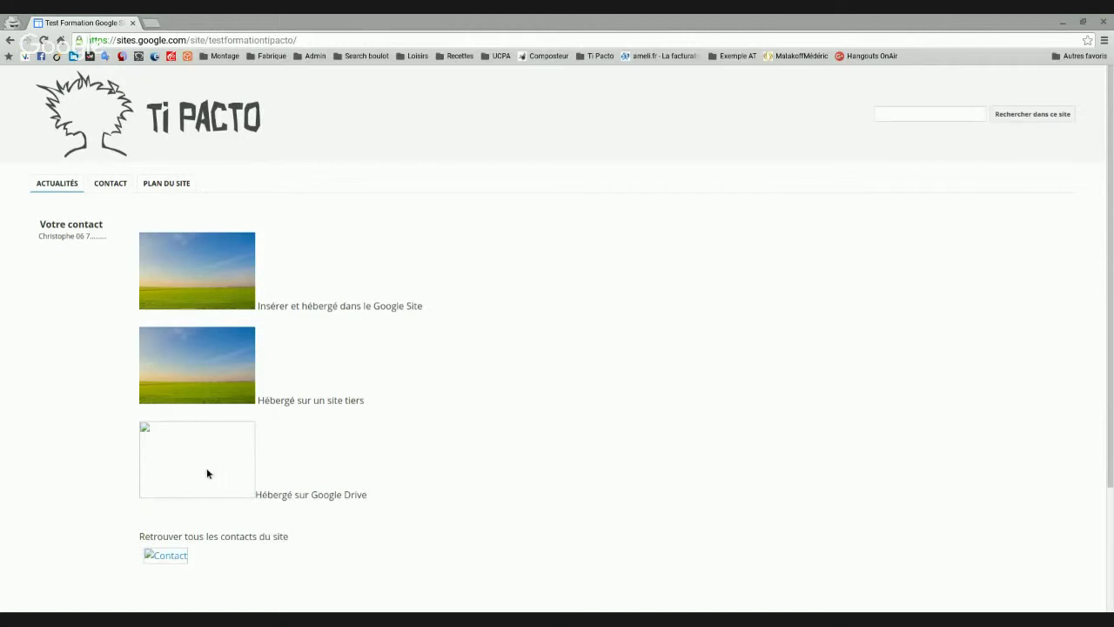
scroll(208, 470, down, 1)
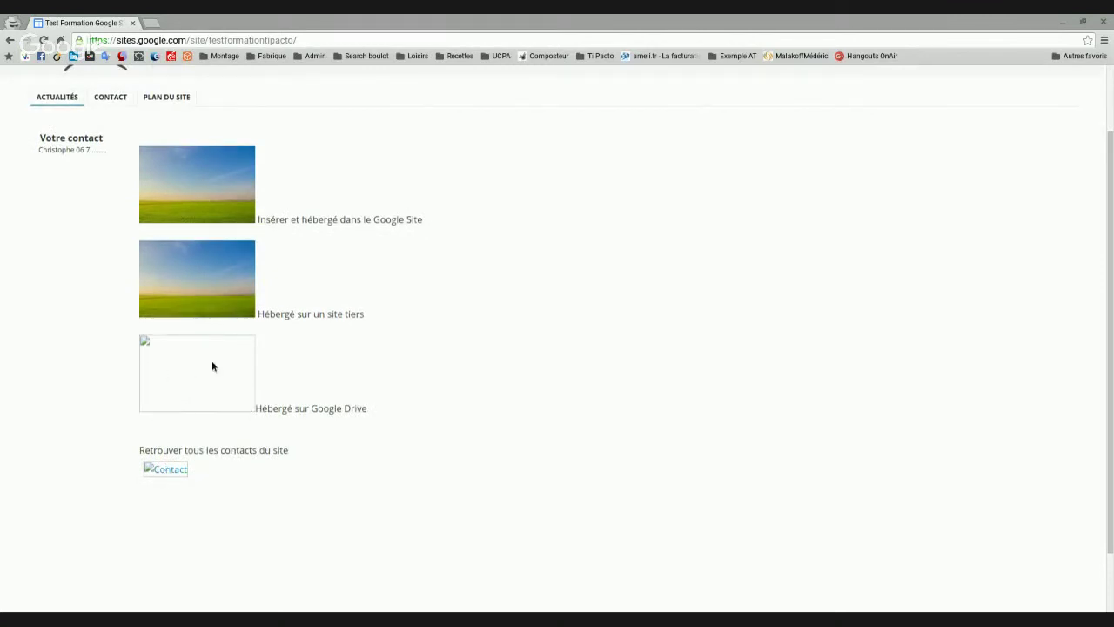
scroll(267, 380, down, 1)
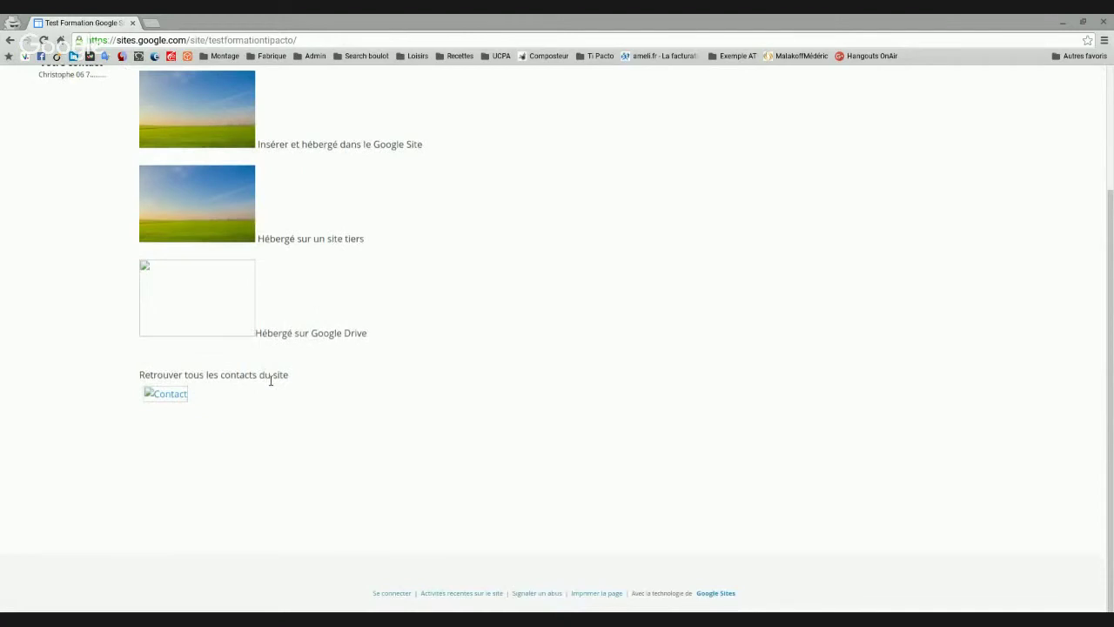
scroll(256, 299, up, 2)
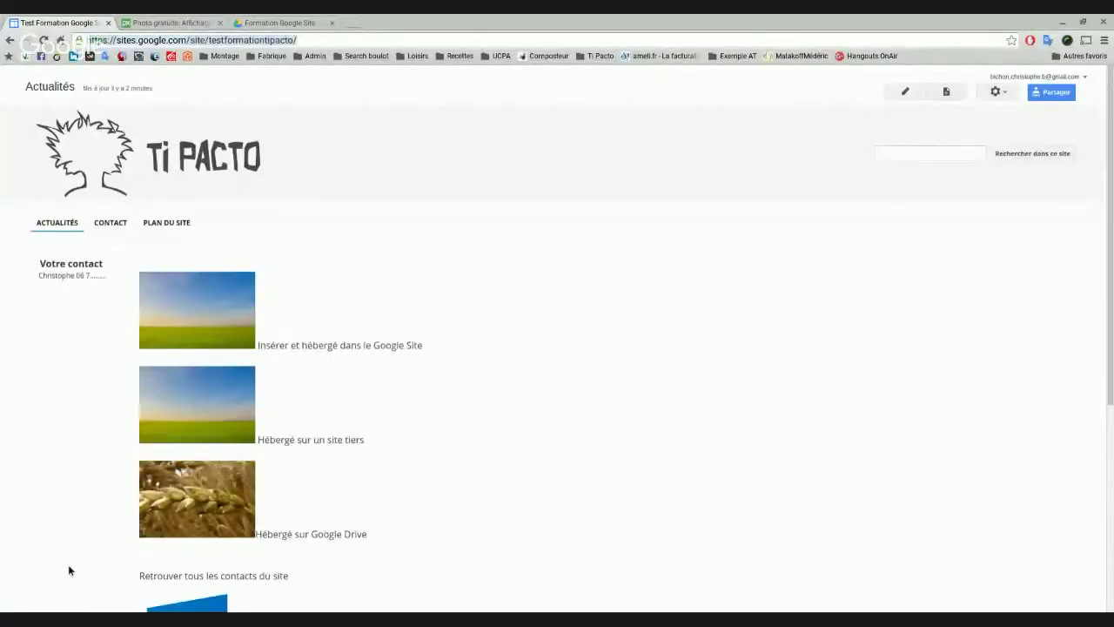
Open the advanced sharing settings of the Formation Google Site folder in Google Drive
click(391, 221)
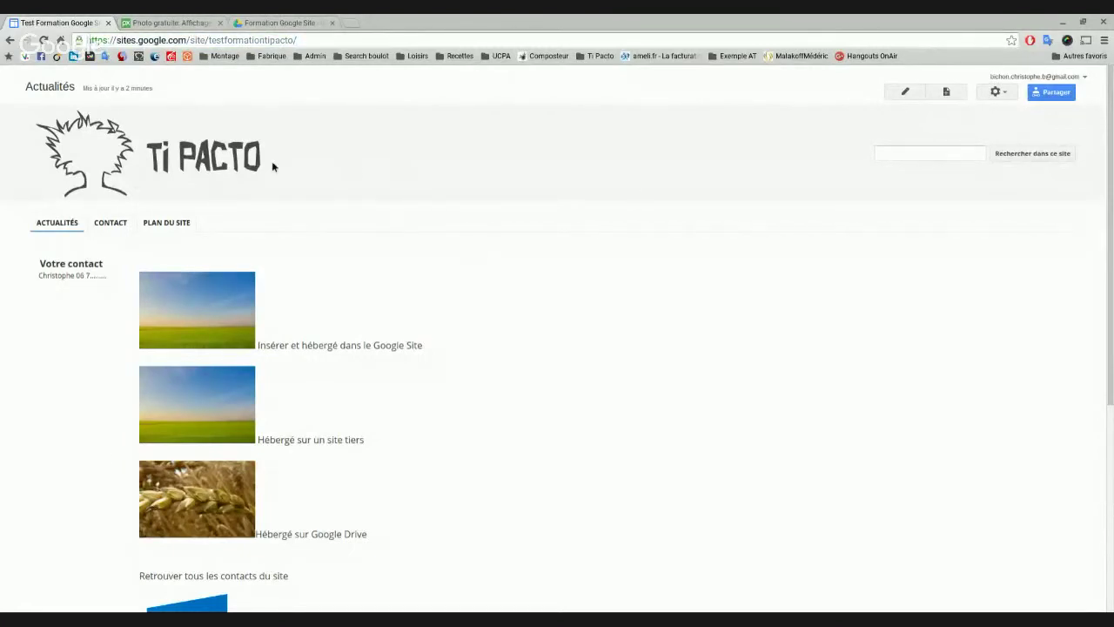
click(281, 22)
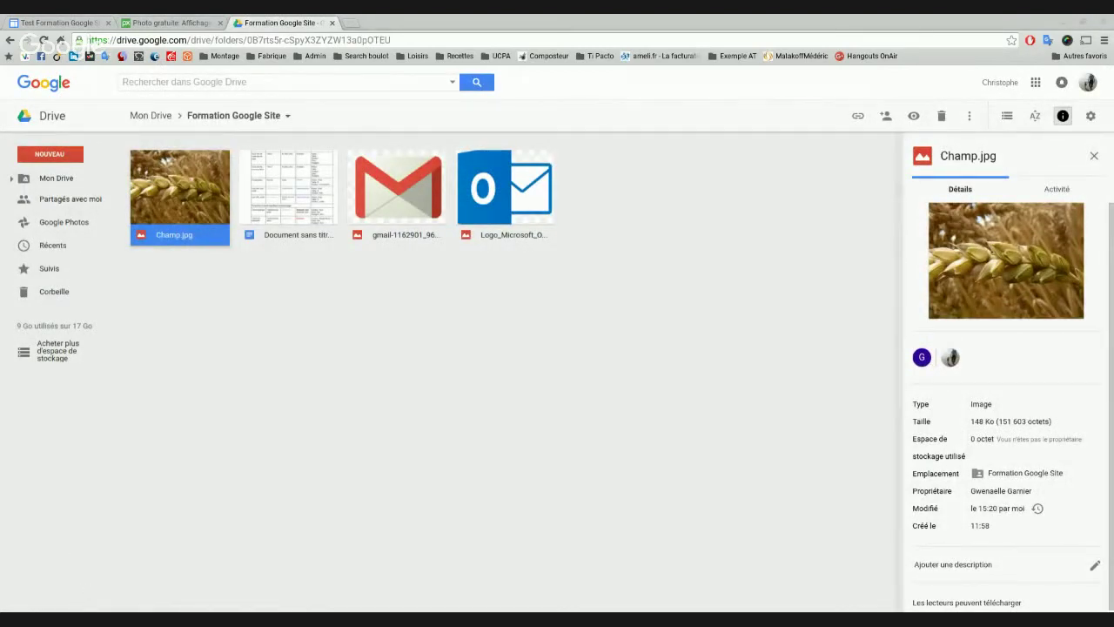
click(348, 279)
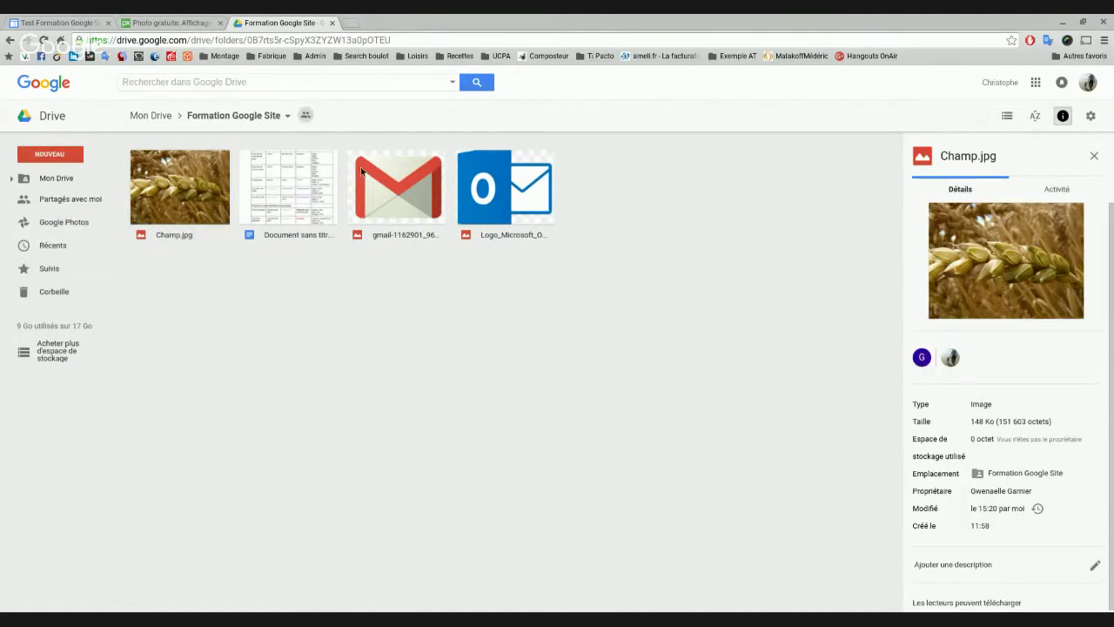
click(309, 122)
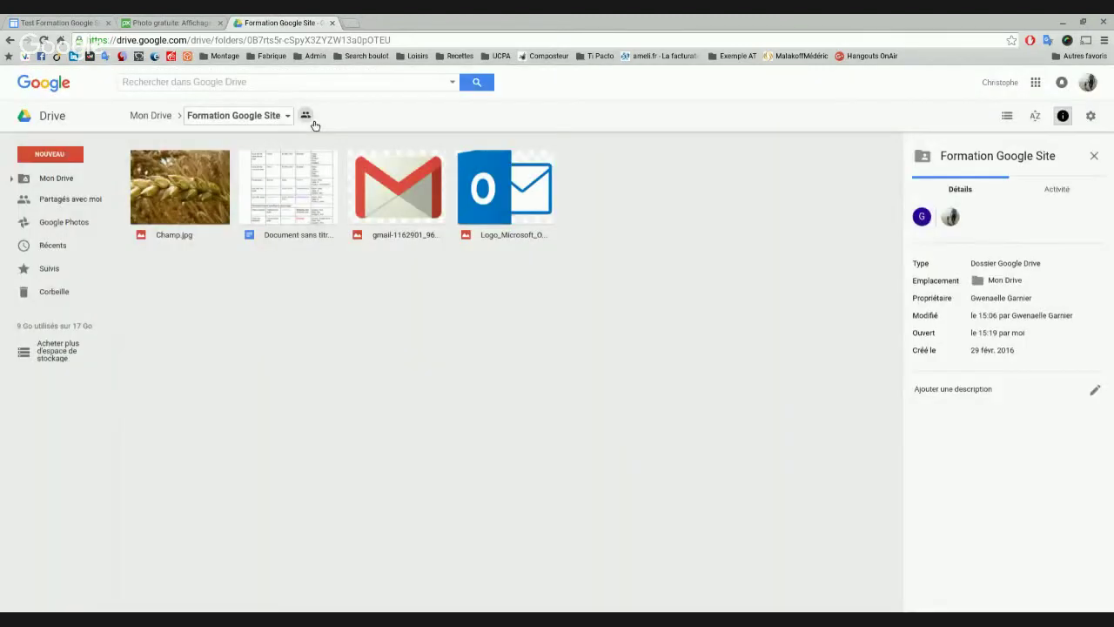
click(306, 119)
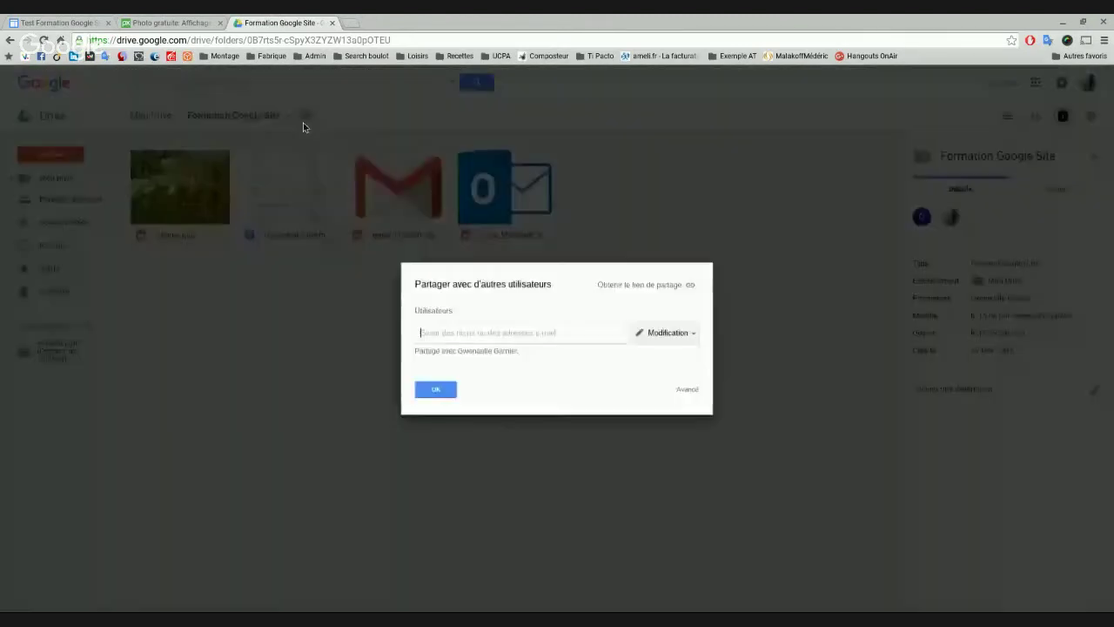
click(687, 391)
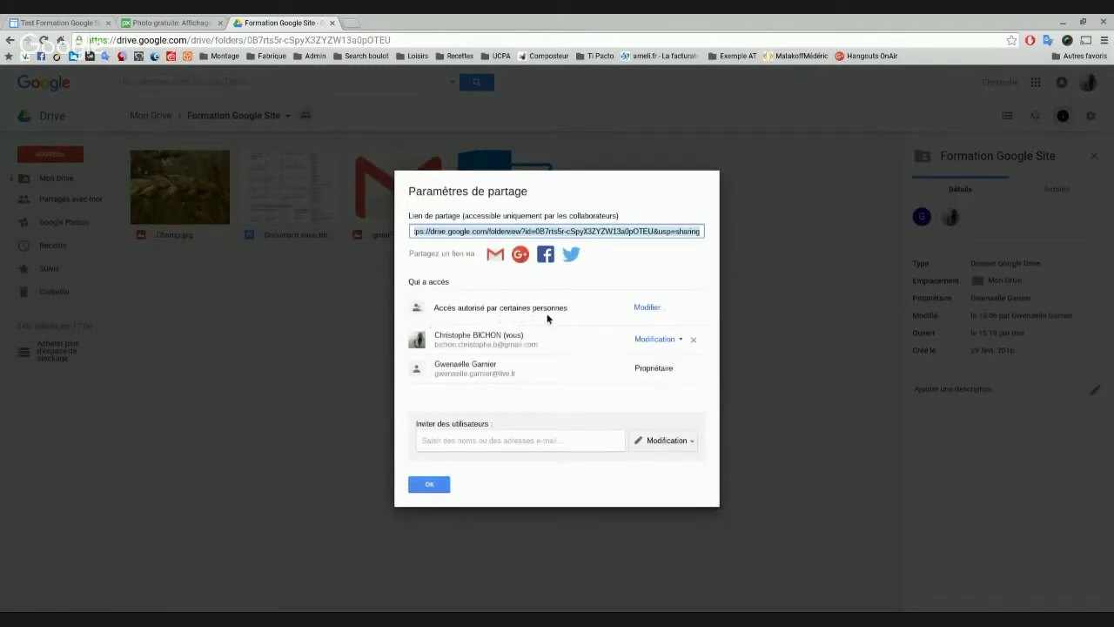
Set the folder's link sharing to "Activé : tous les utilisateurs disposant du lien" with Lecture access and save it
click(651, 309)
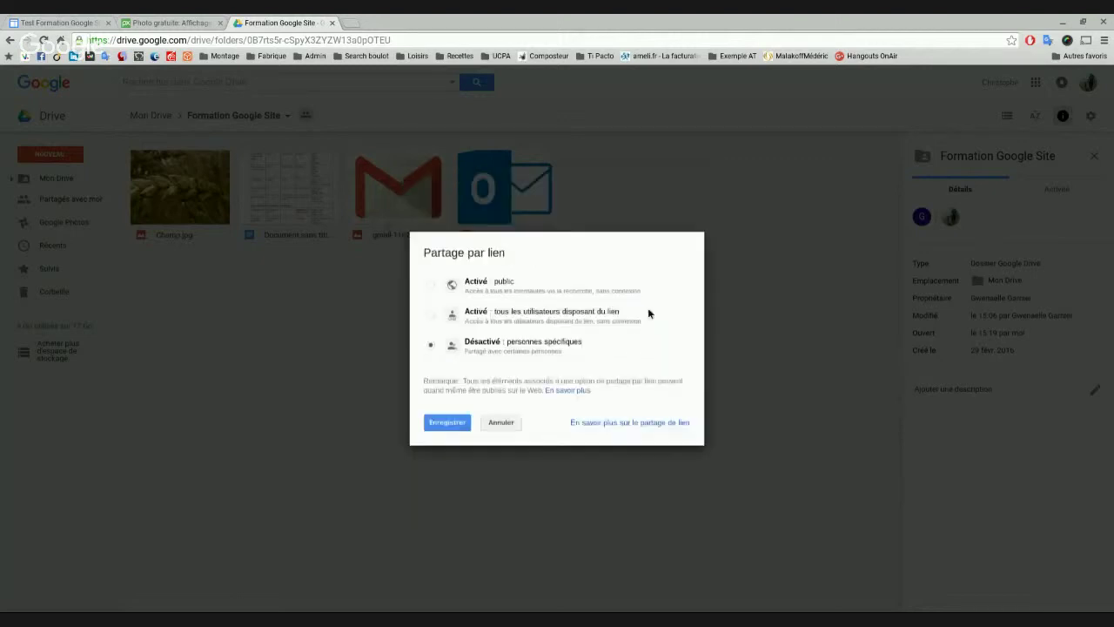
click(532, 317)
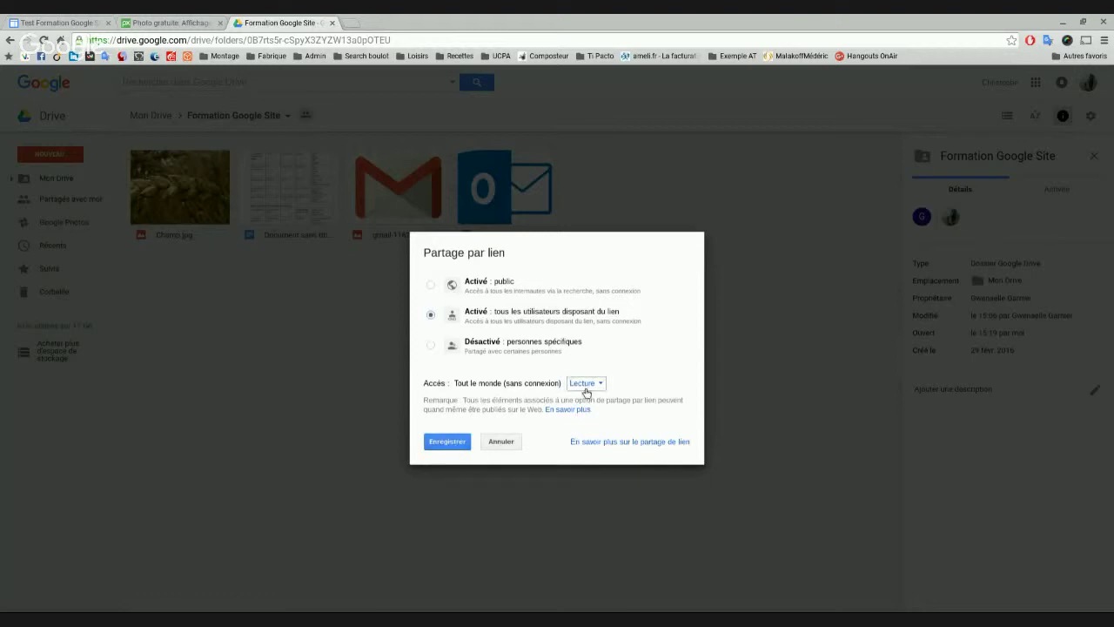
click(452, 448)
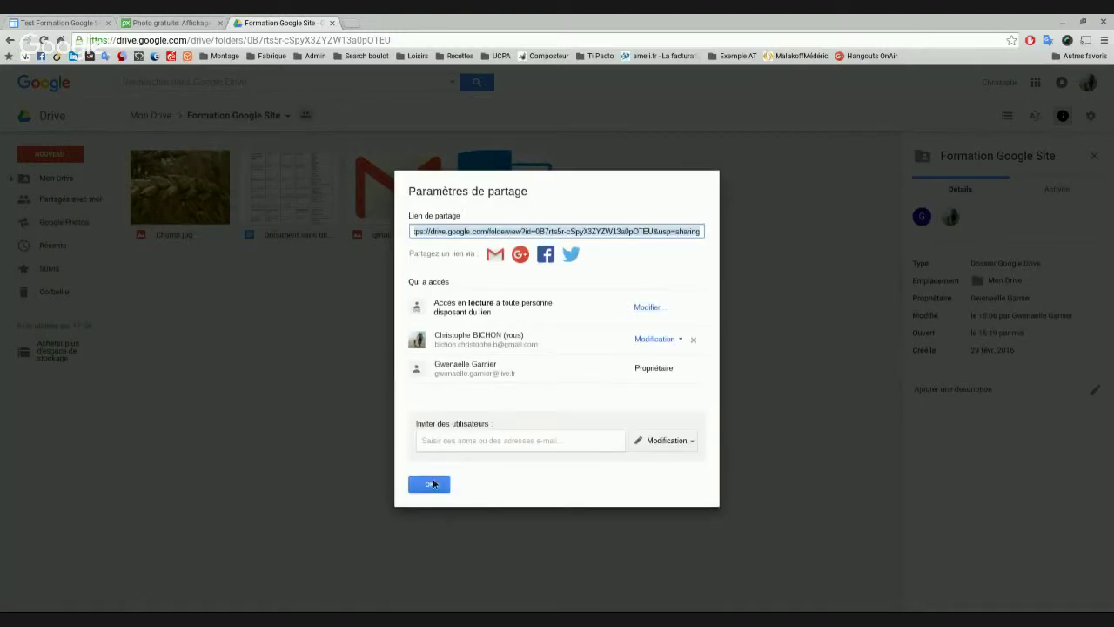
click(431, 485)
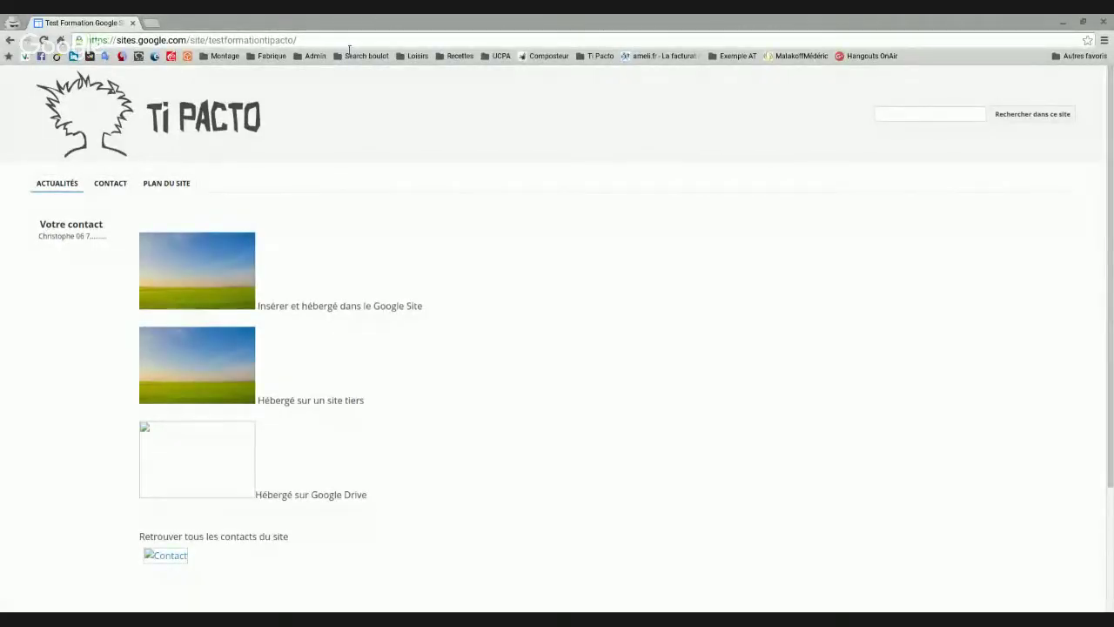
Reload the site in the private browsing window and check how the Drive-hosted images on Actualités display
click(349, 42)
key(Return)
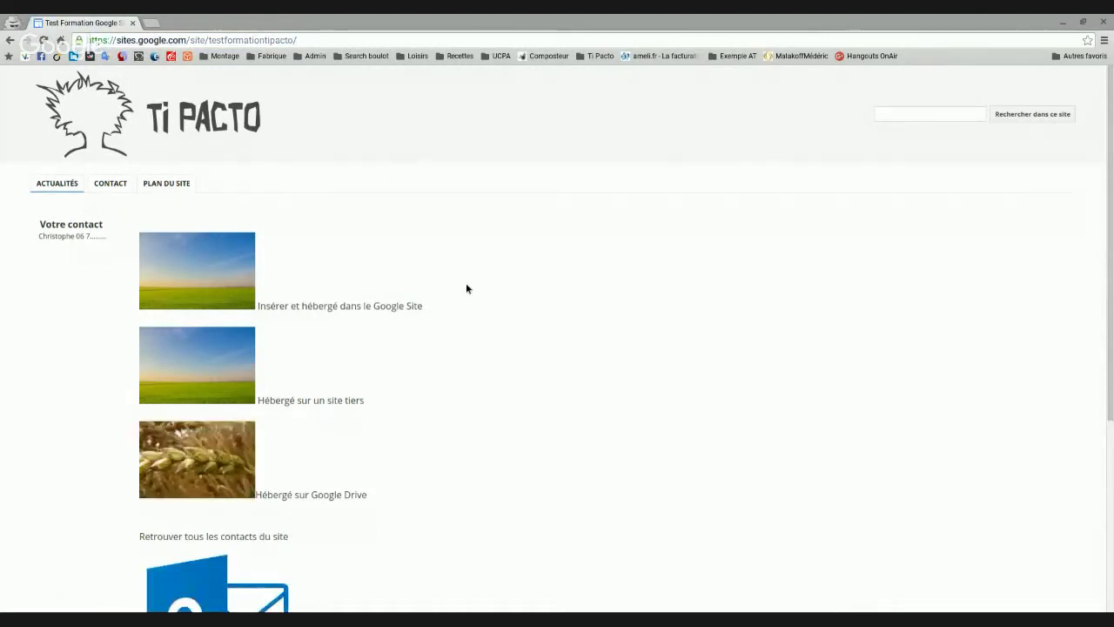
scroll(193, 239, down, 2)
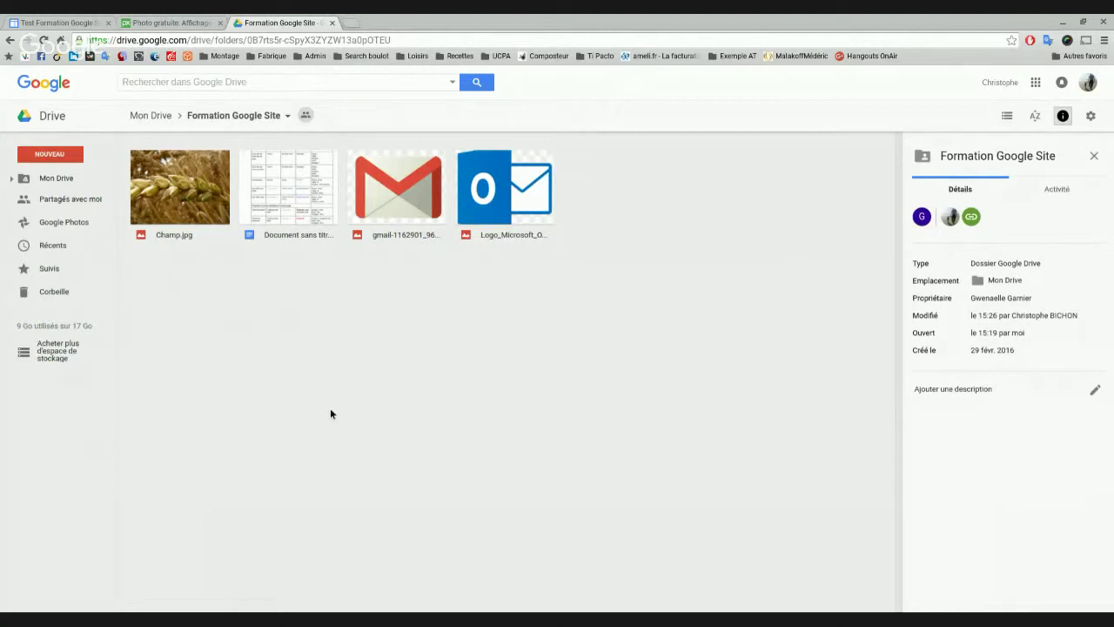
Check who has access to the Formation Google Site folder and review the images on the site's Actualités page
click(310, 118)
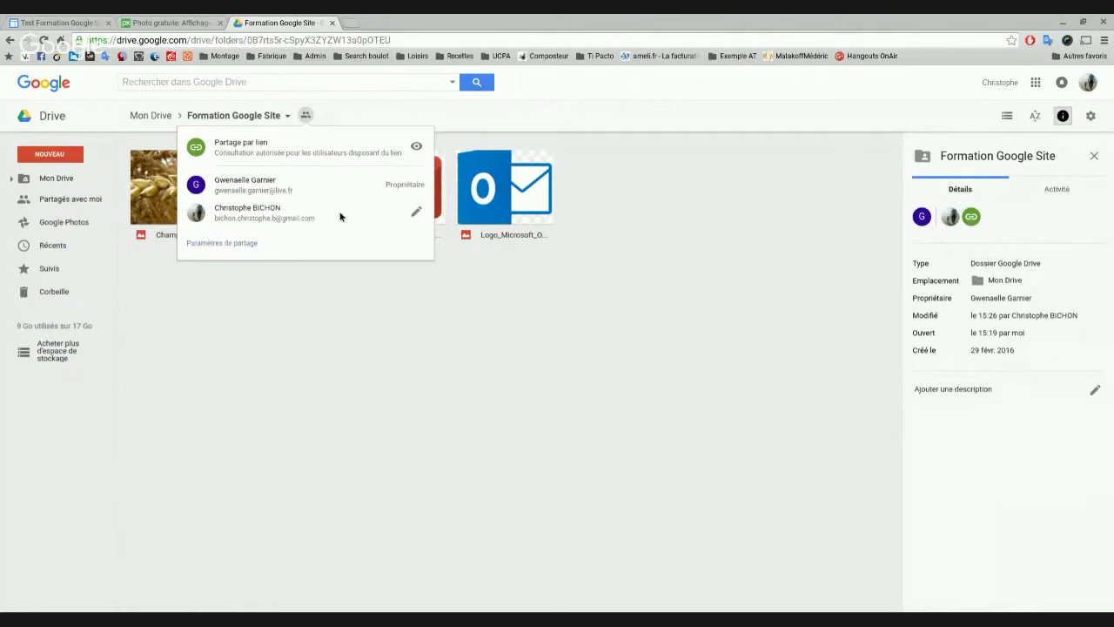
click(85, 26)
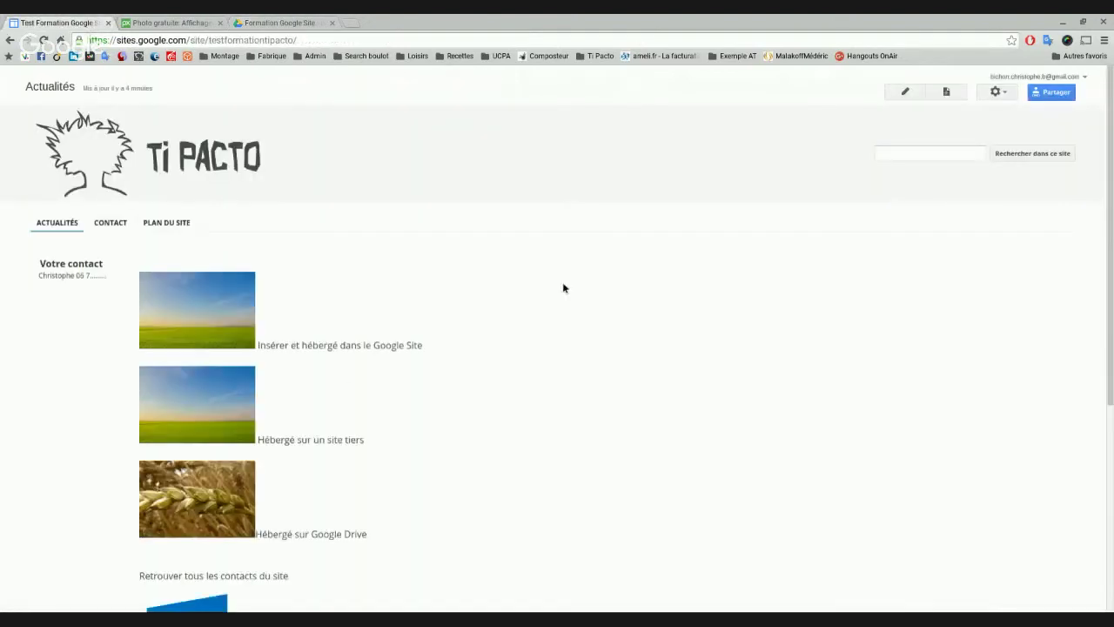
scroll(563, 288, down, 3)
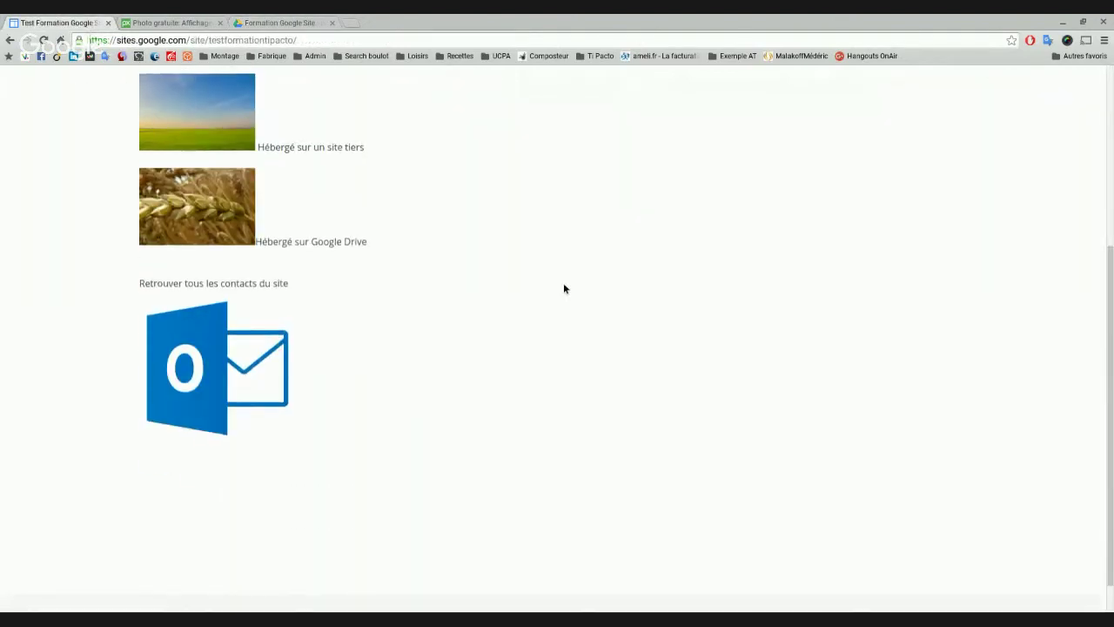
scroll(563, 288, up, 3)
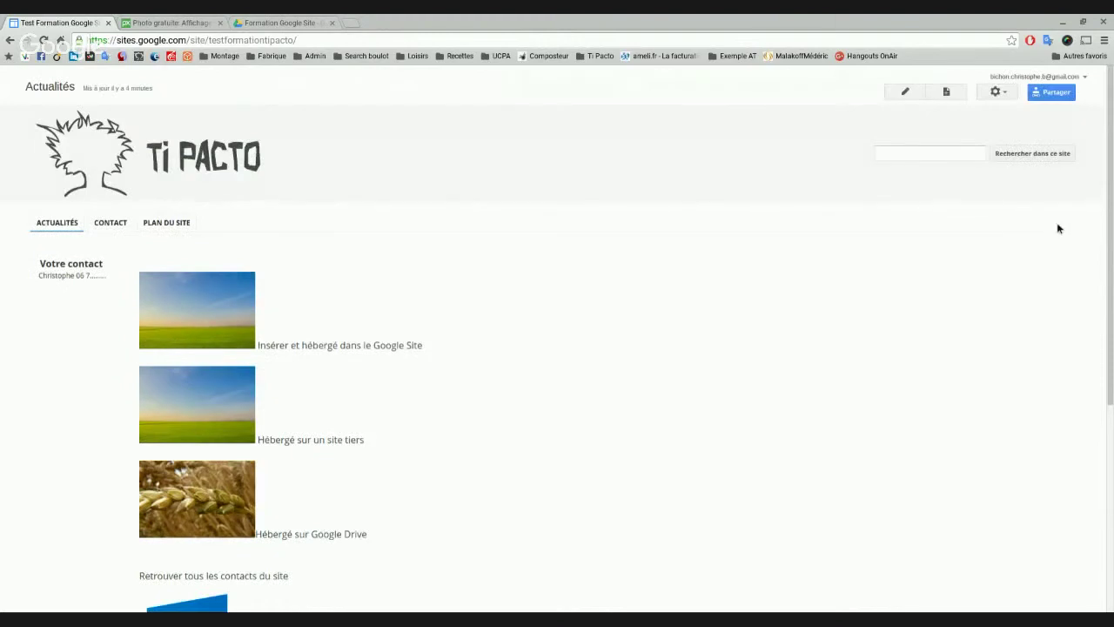
Open the Actualités page for editing and add four blank lines above the first image
click(905, 92)
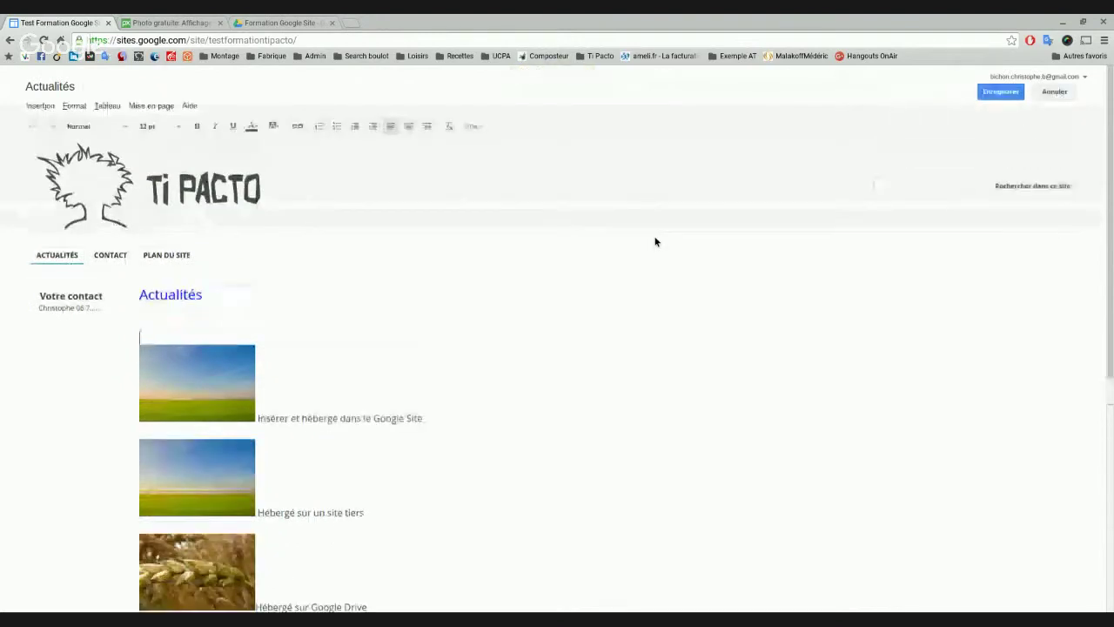
key(Return)
key(Return)
key(Return)
key(Return)
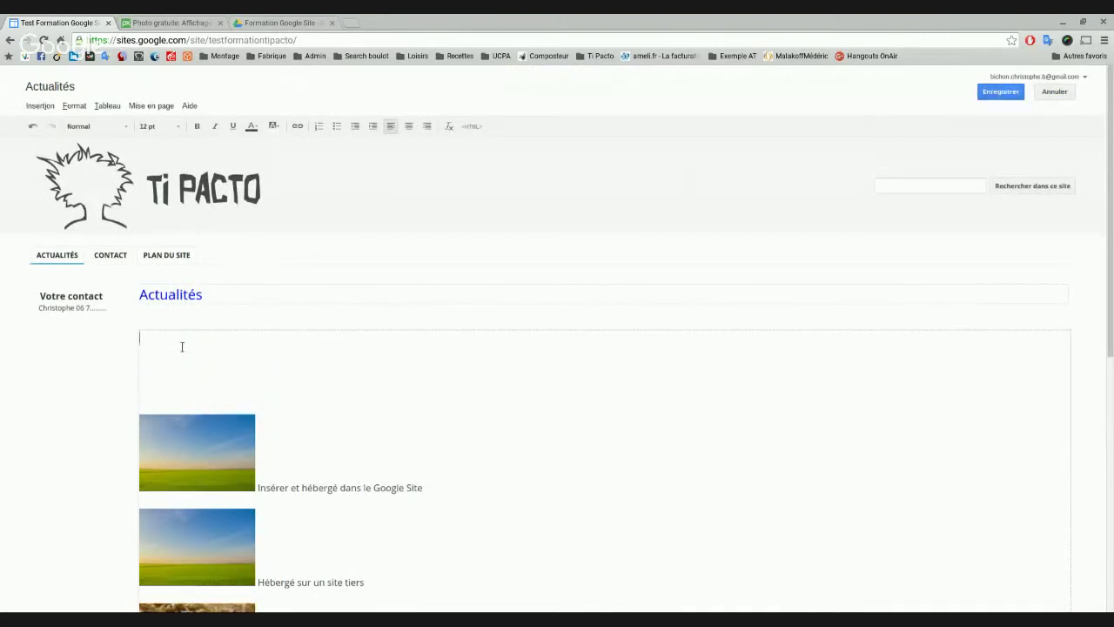
Choose the Google Drive document "Document sans titre" for insertion at the start of the Actualités page content
click(41, 107)
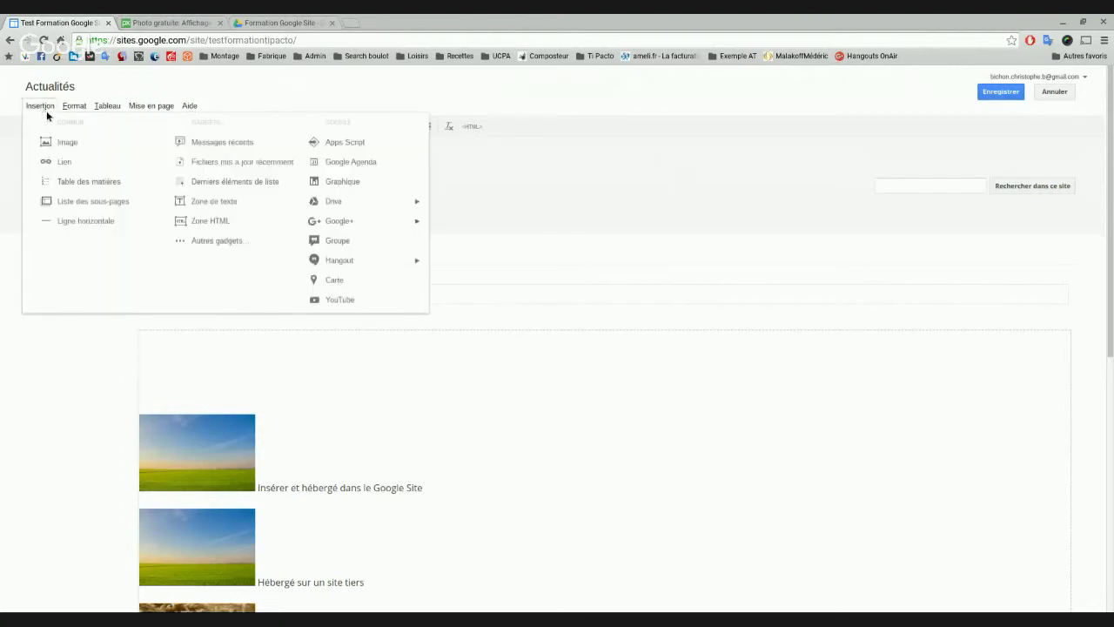
mouse_move(380, 211)
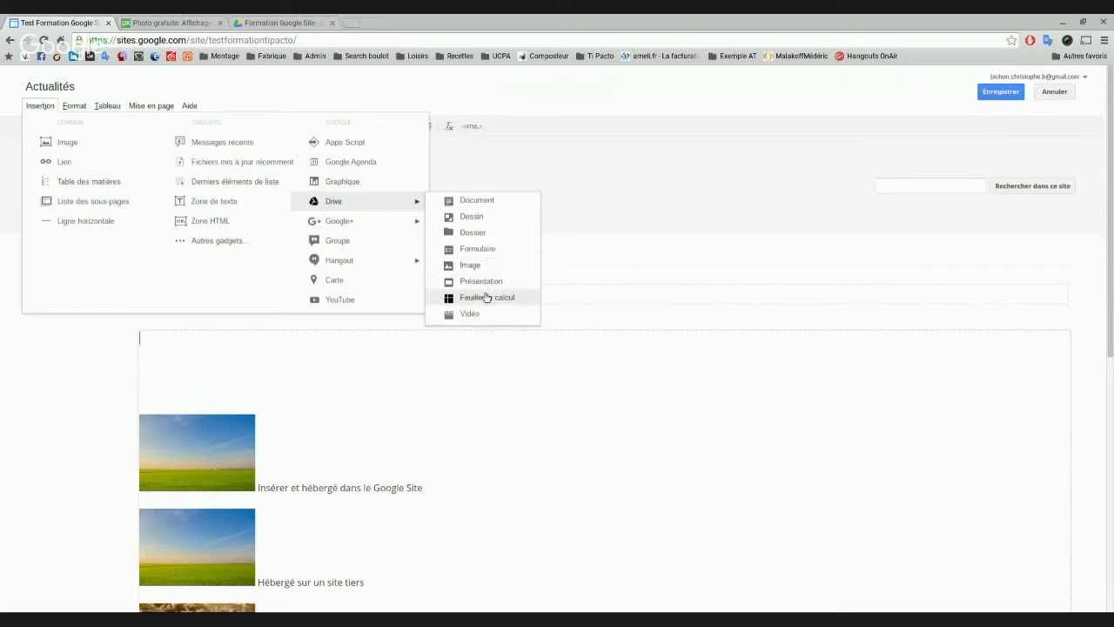
click(477, 201)
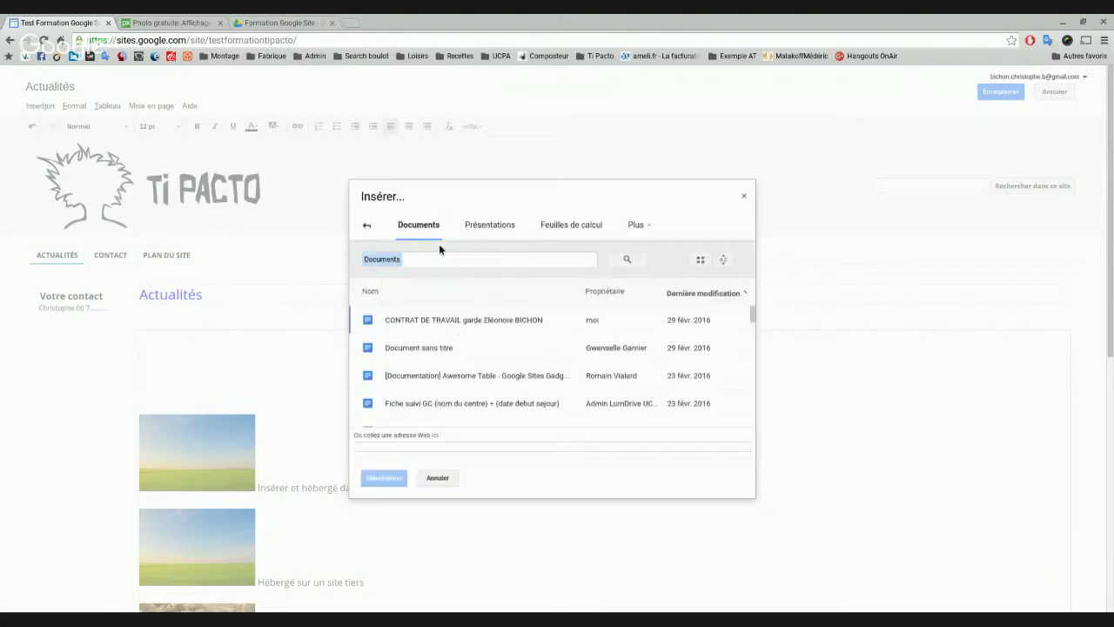
click(479, 226)
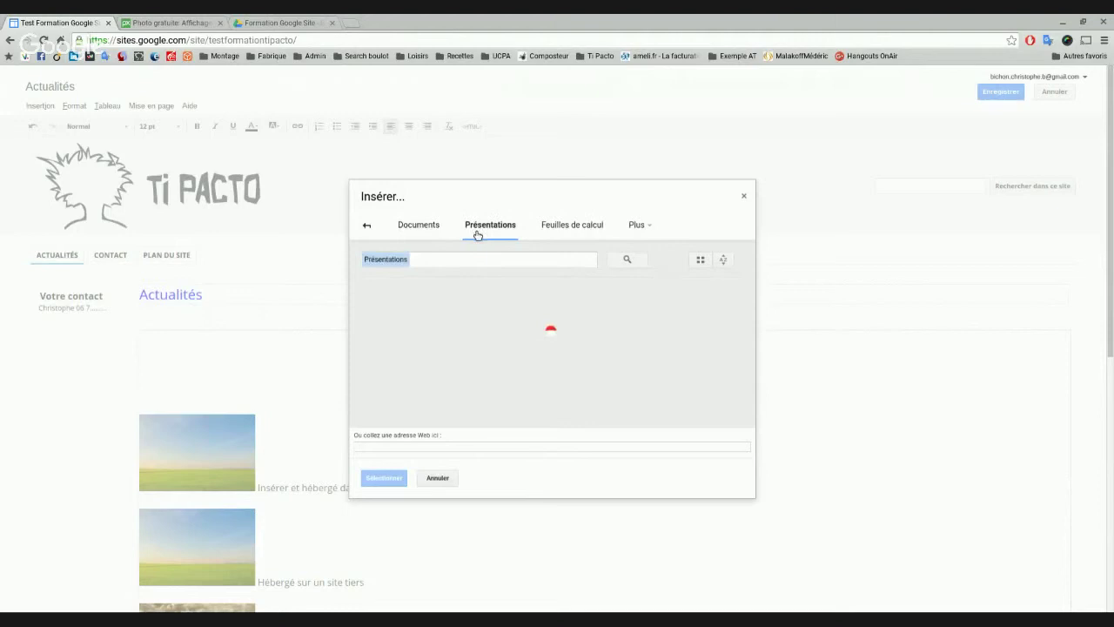
click(414, 243)
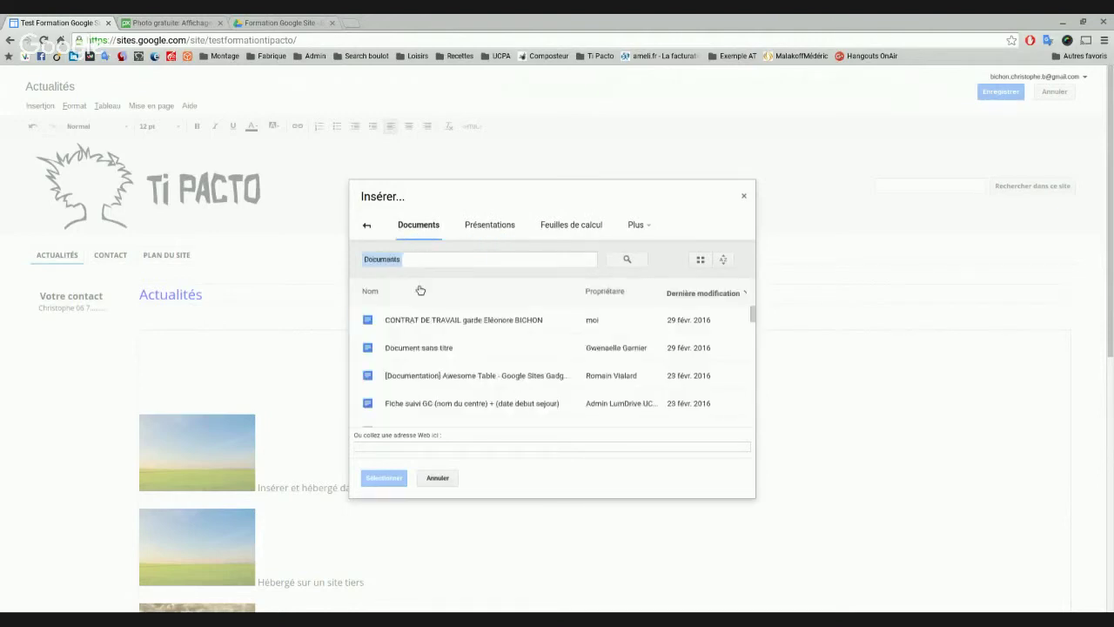
click(447, 350)
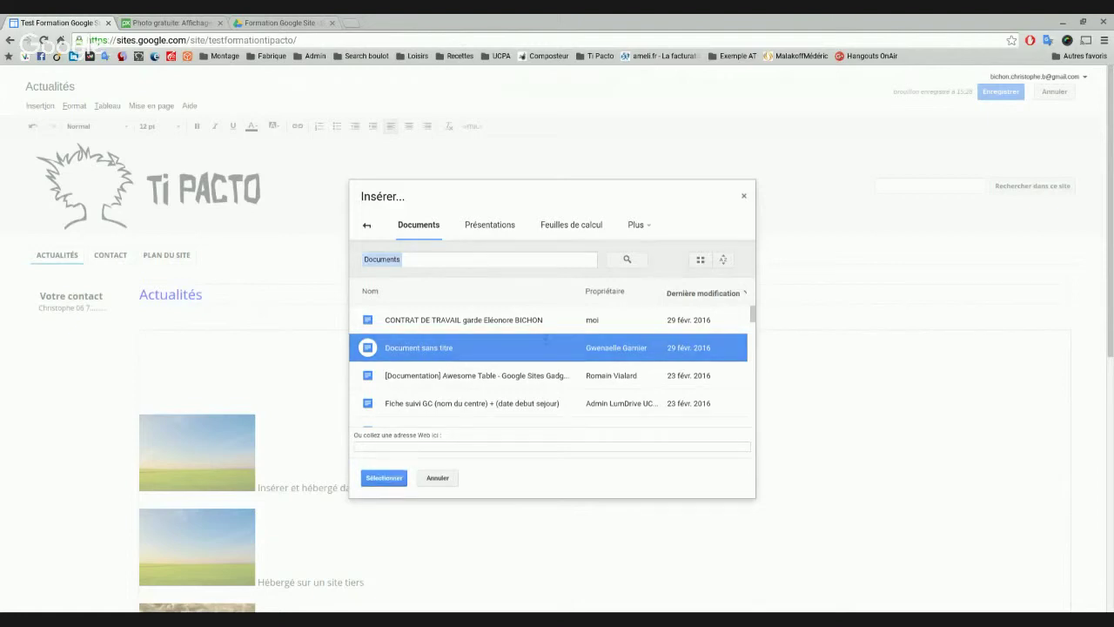
click(385, 479)
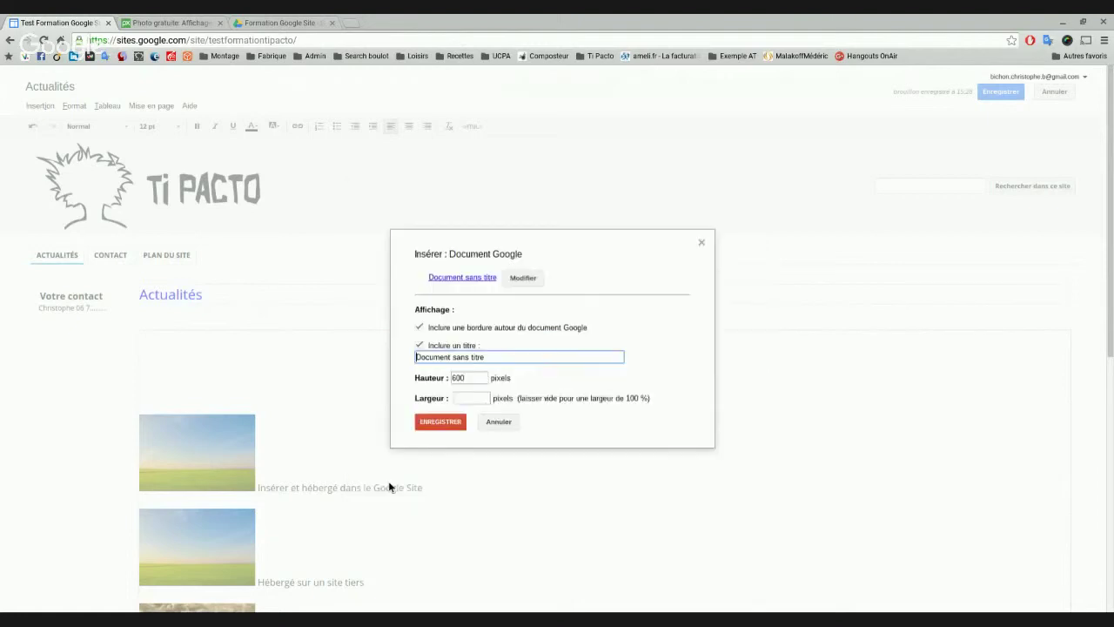
Insert the document without a border or title and save the Actualités page
click(419, 345)
click(421, 327)
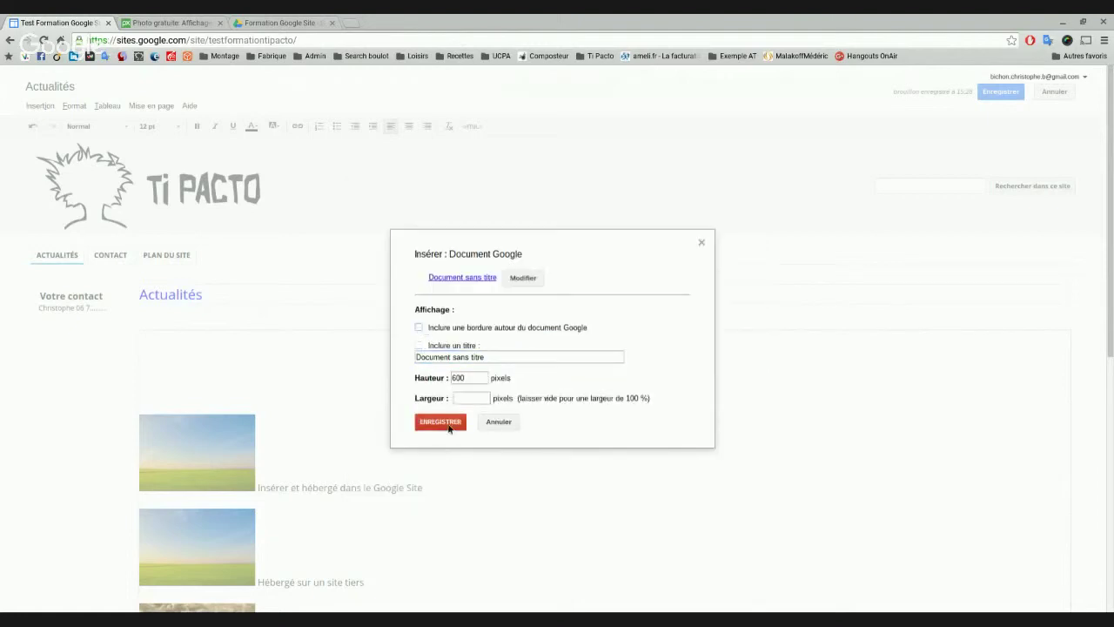
click(448, 425)
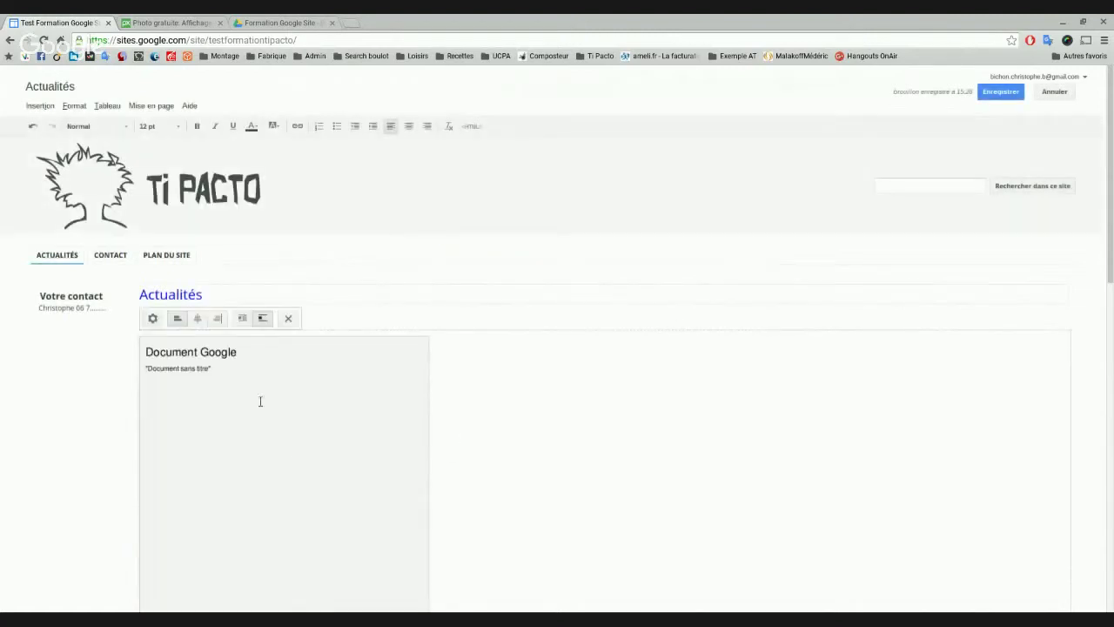
click(1012, 91)
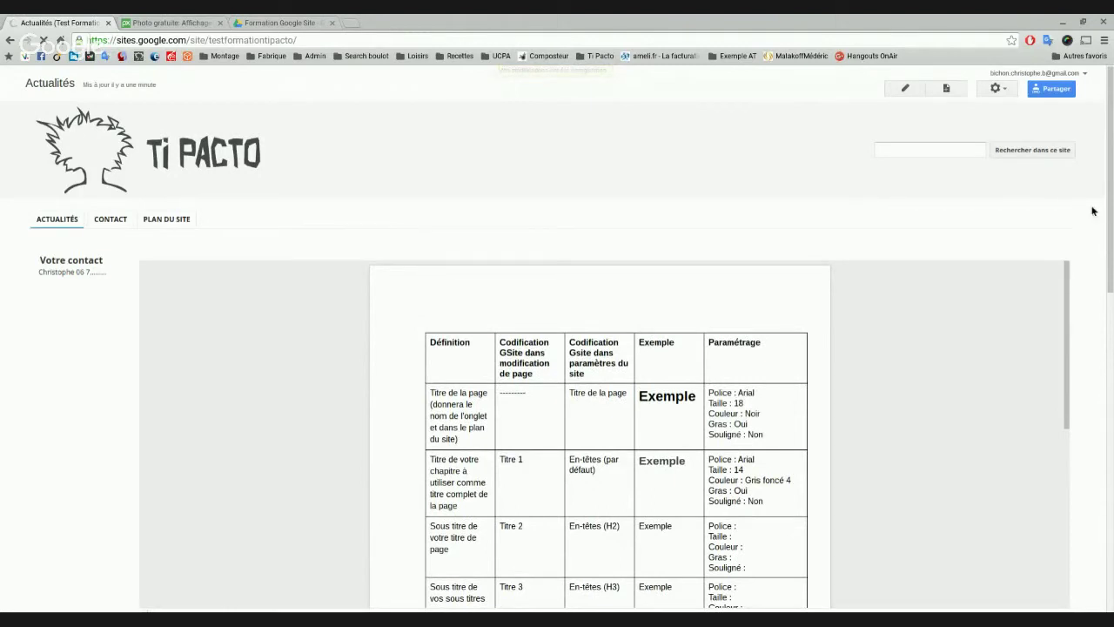
Examine the embedded document on the saved Actualités page from its first table row to its last
scroll(1093, 211, down, 3)
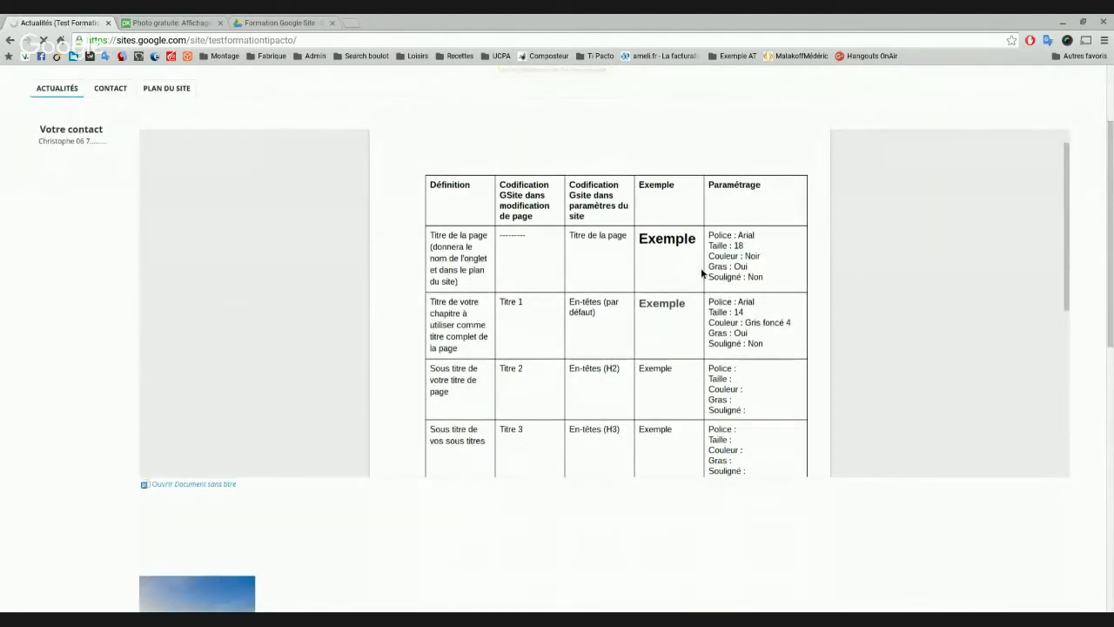
scroll(639, 342, down, 2)
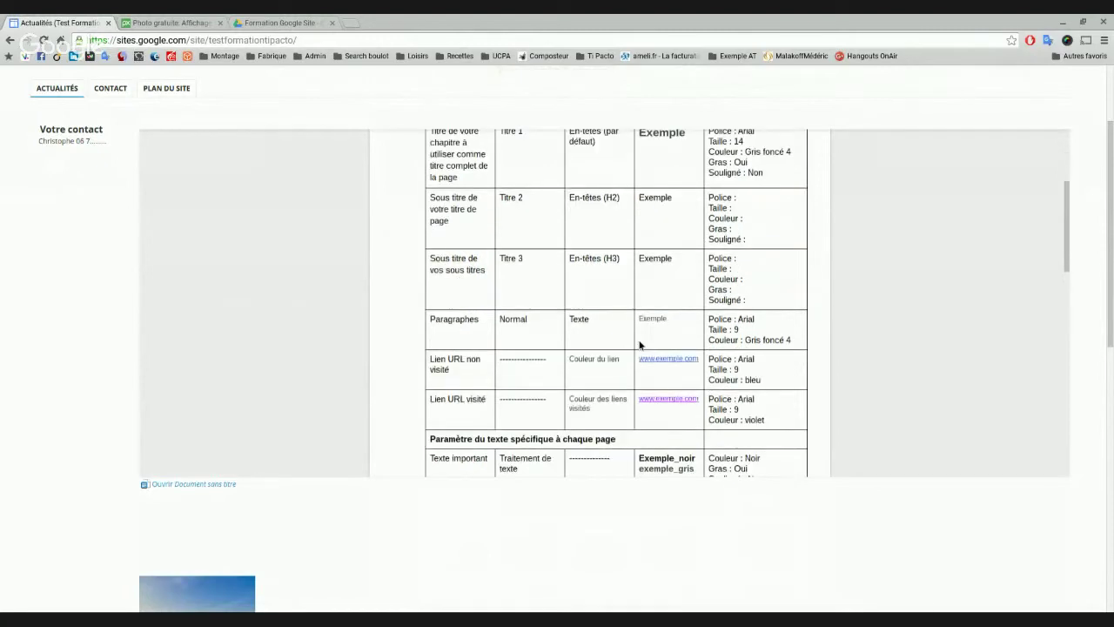
scroll(818, 265, down, 3)
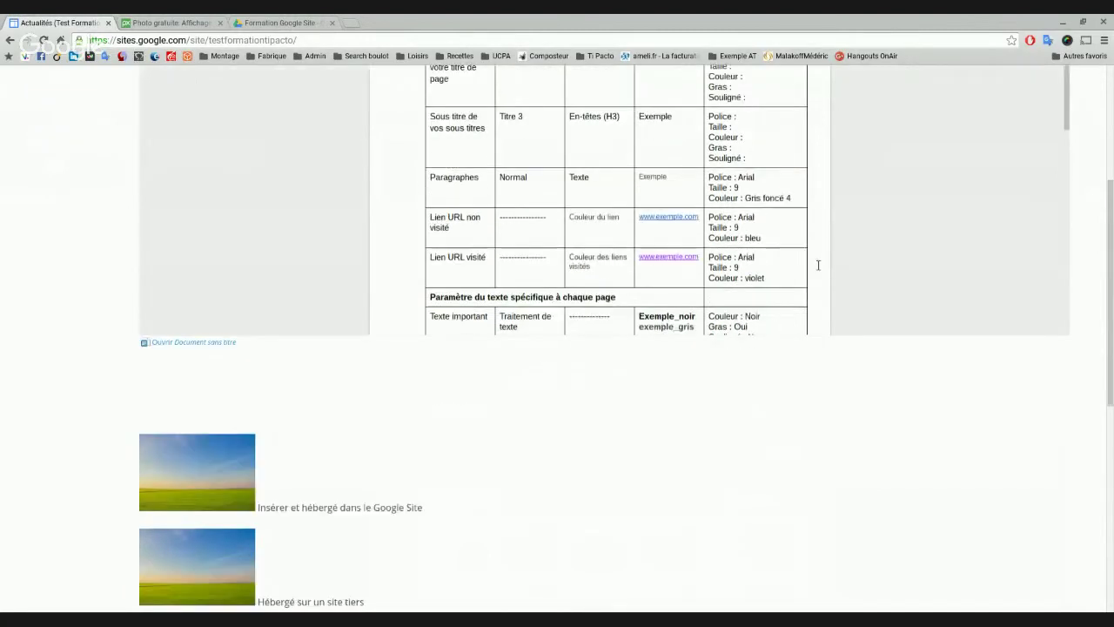
scroll(1096, 233, down, 2)
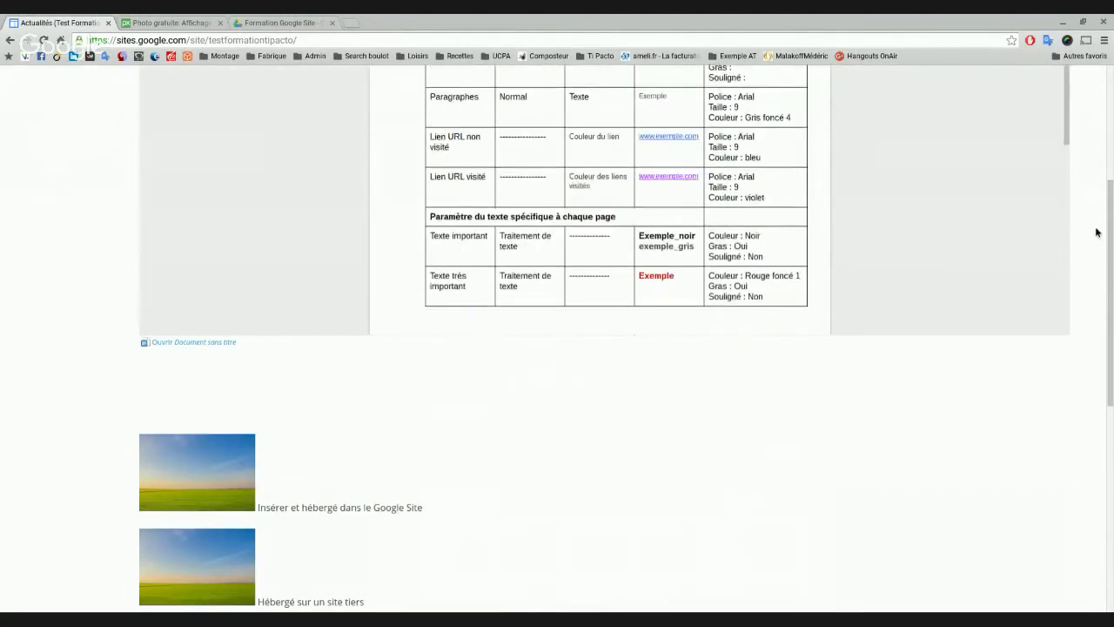
scroll(1096, 232, up, 5)
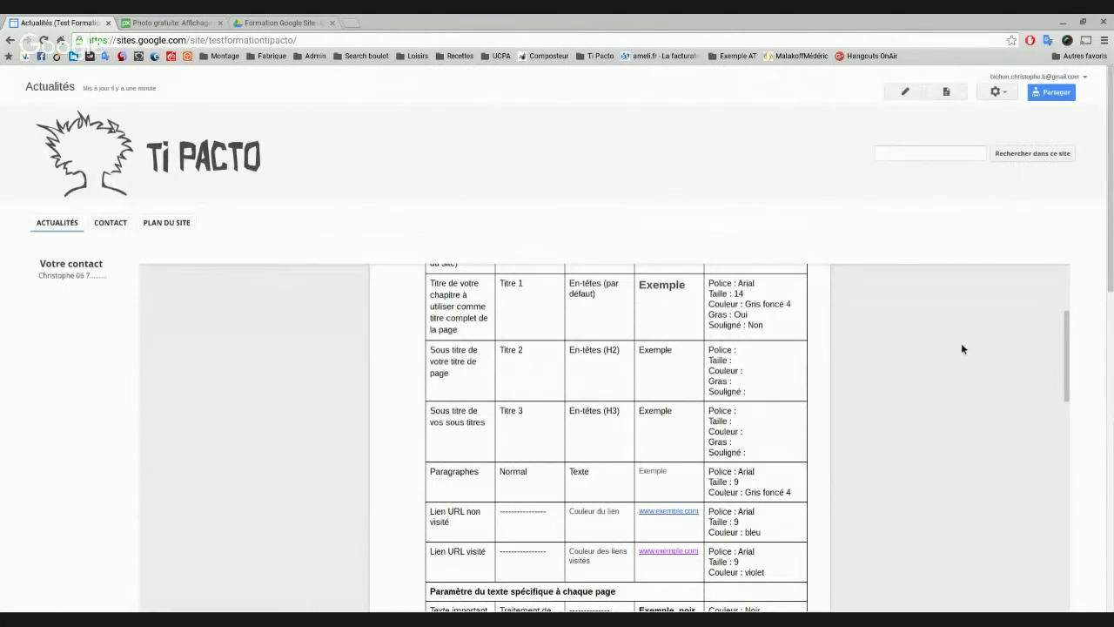
scroll(647, 407, up, 3)
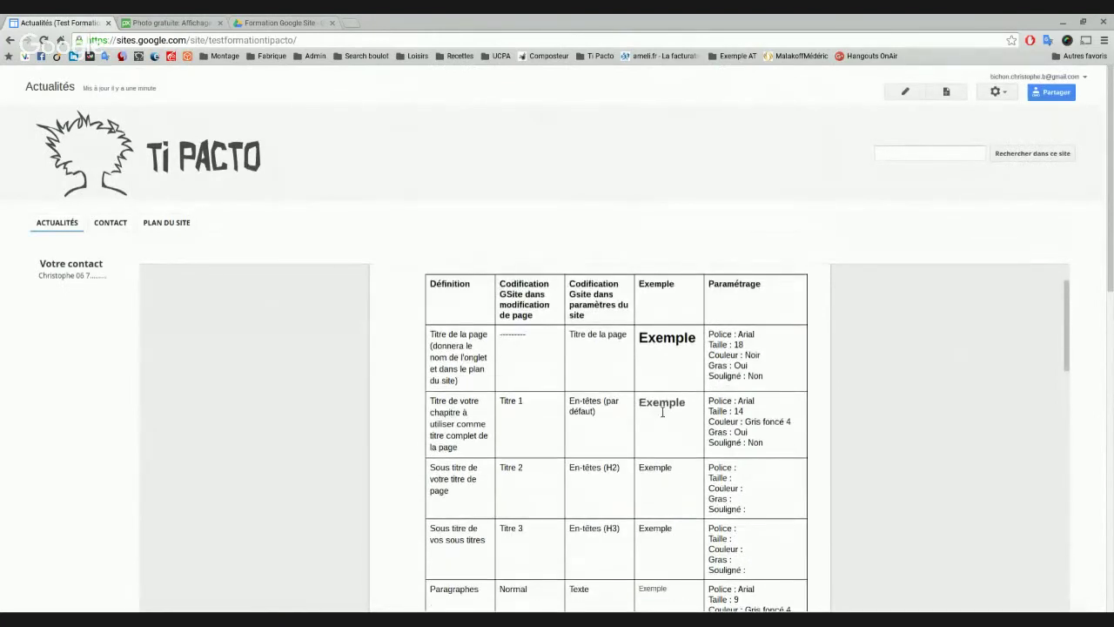
scroll(663, 409, up, 2)
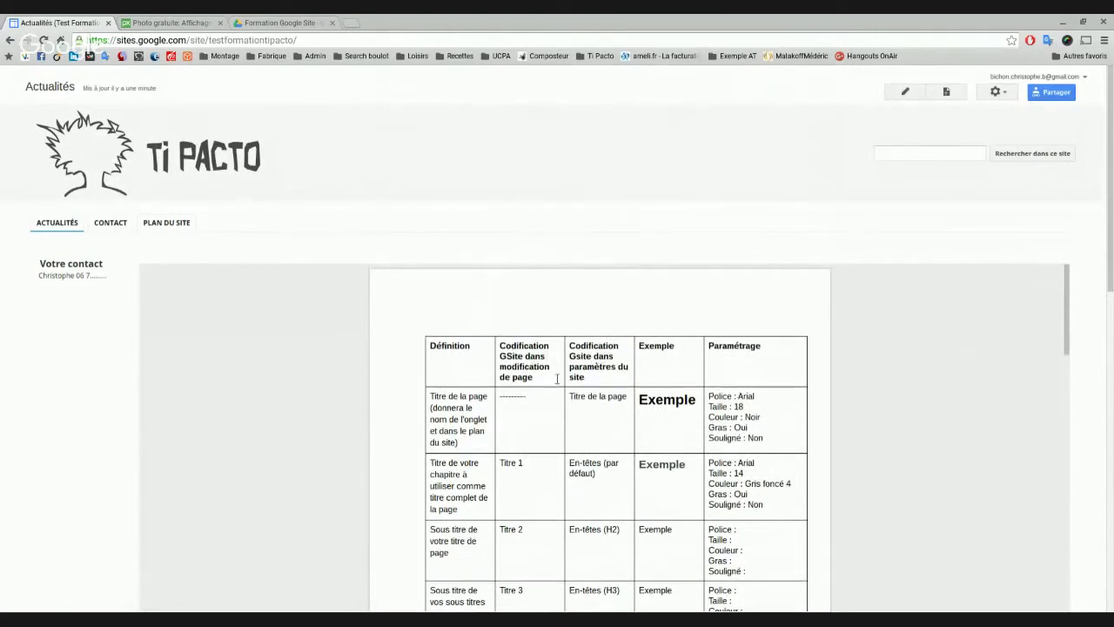
Open the Actualités page for editing and remove the embedded Google document
scroll(596, 405, down, 1)
scroll(596, 405, down, 3)
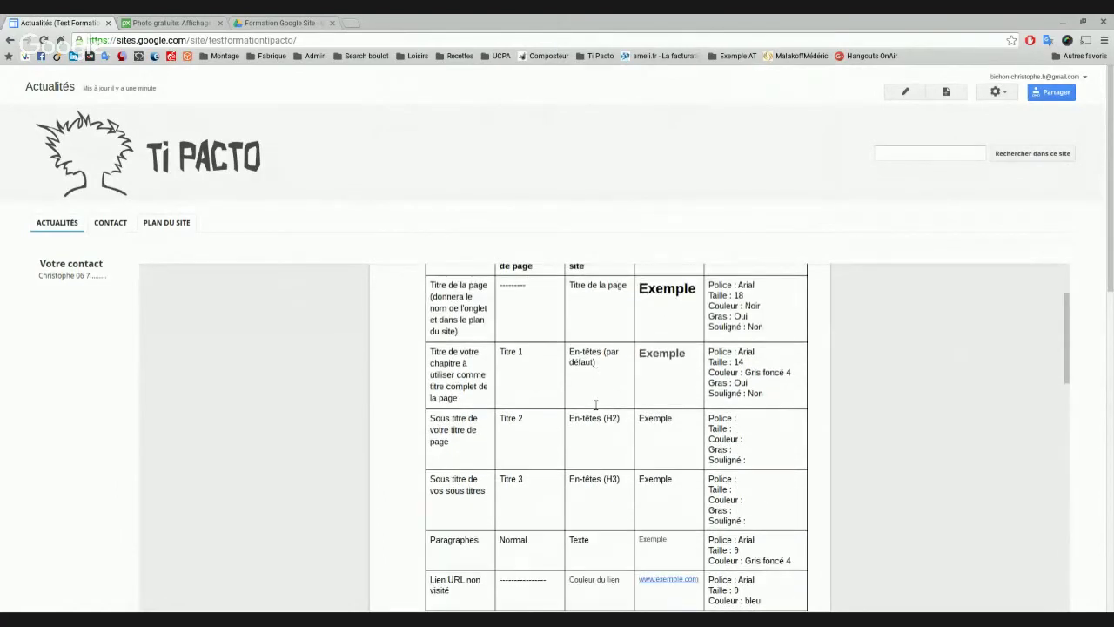
scroll(595, 404, up, 3)
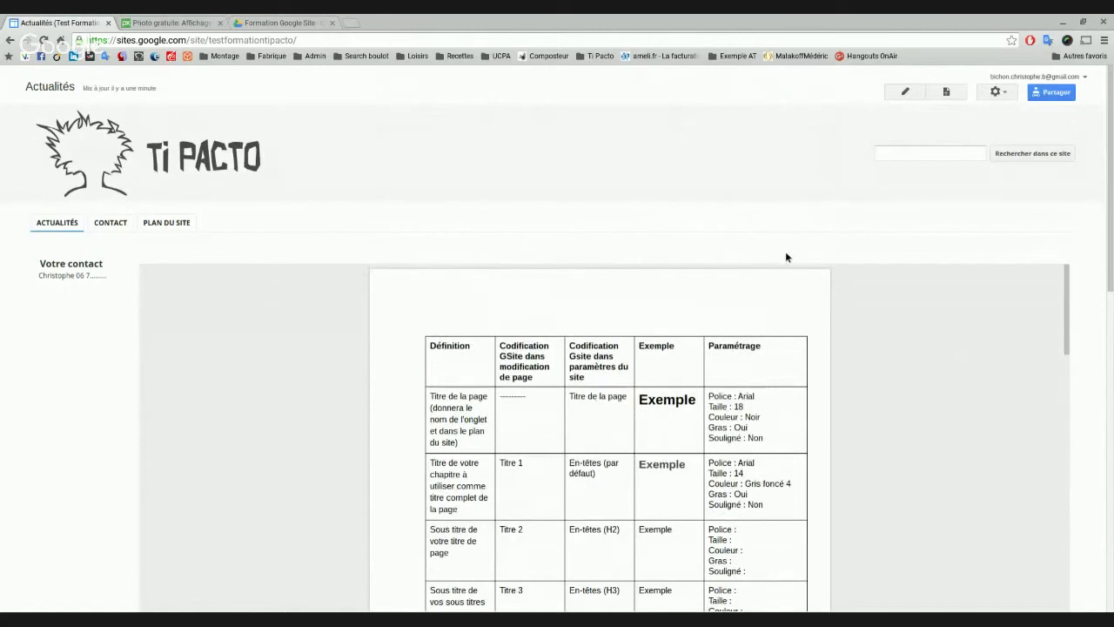
click(916, 98)
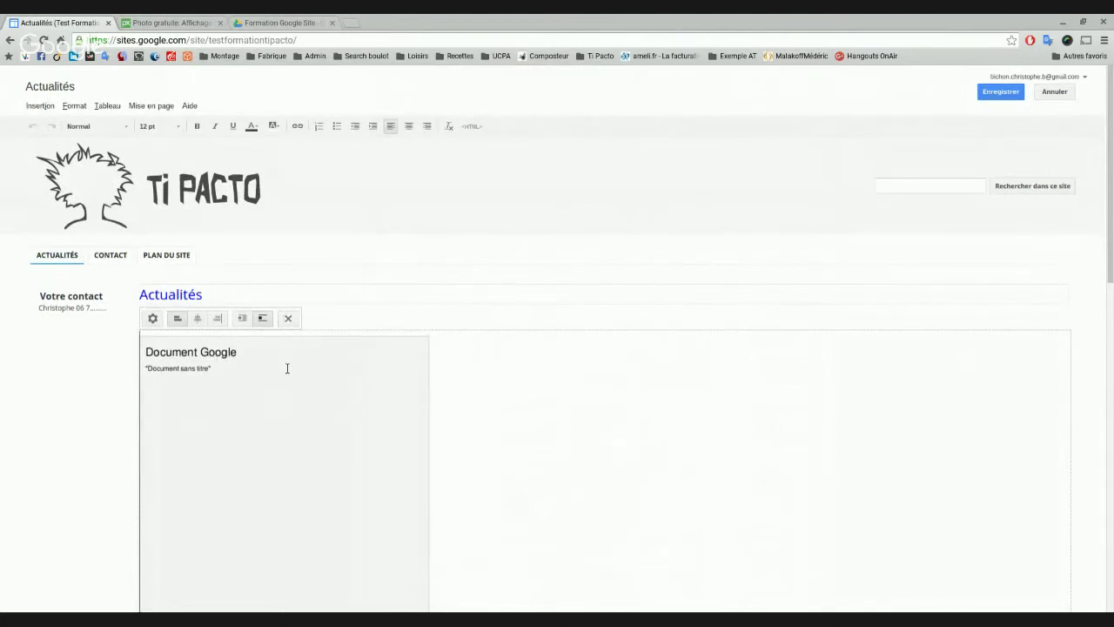
click(288, 319)
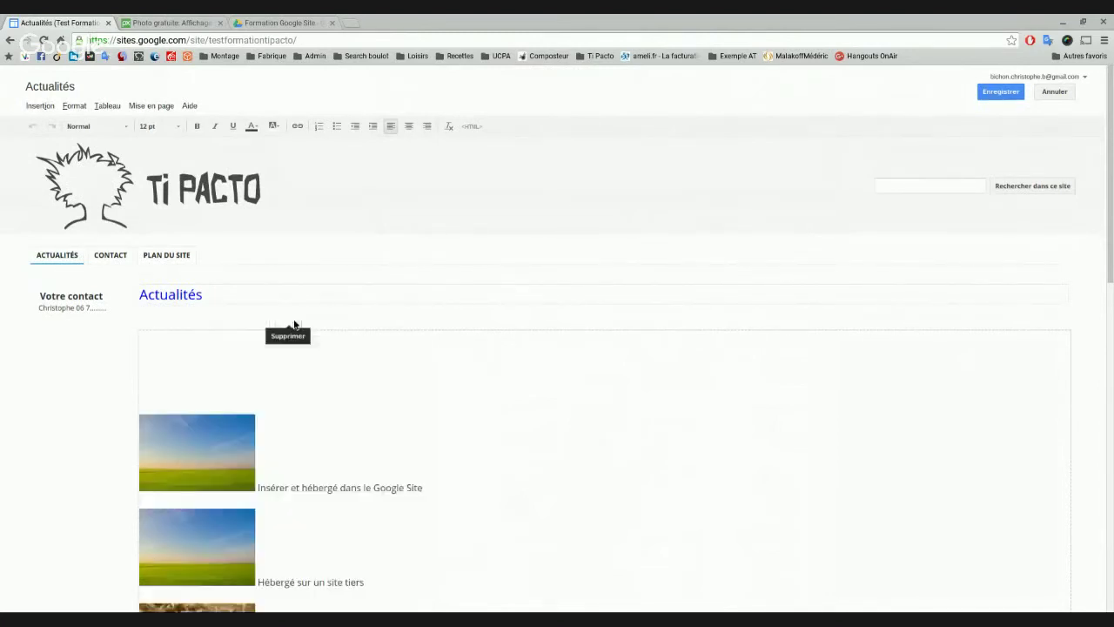
Examine the page's insertion options and browse the selection of featured gadgets that can be added
click(44, 106)
mouse_move(400, 204)
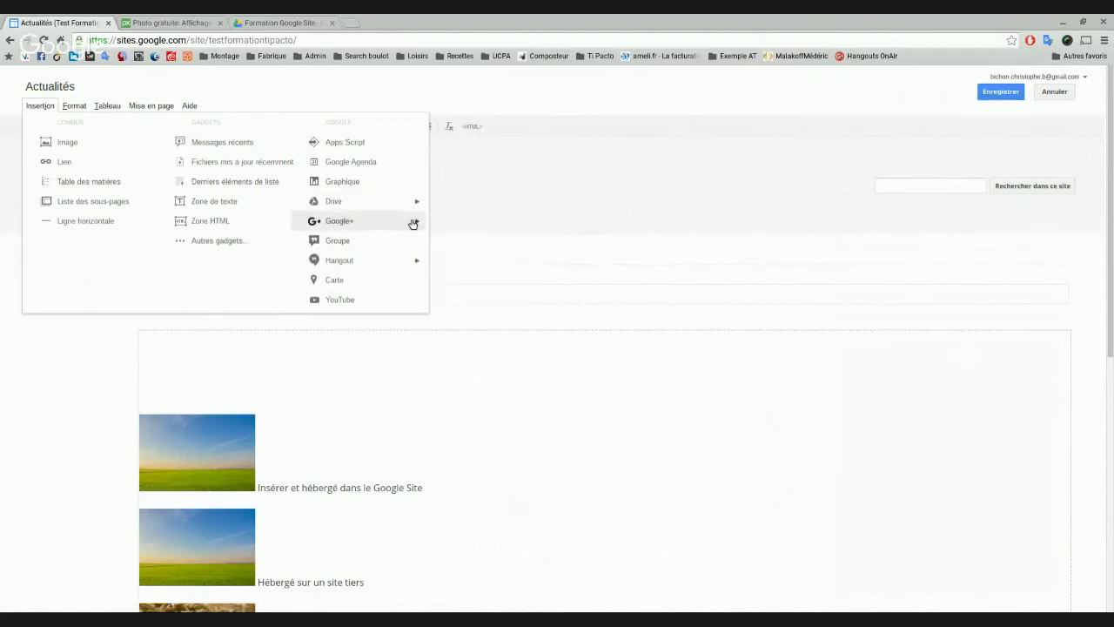
mouse_move(413, 224)
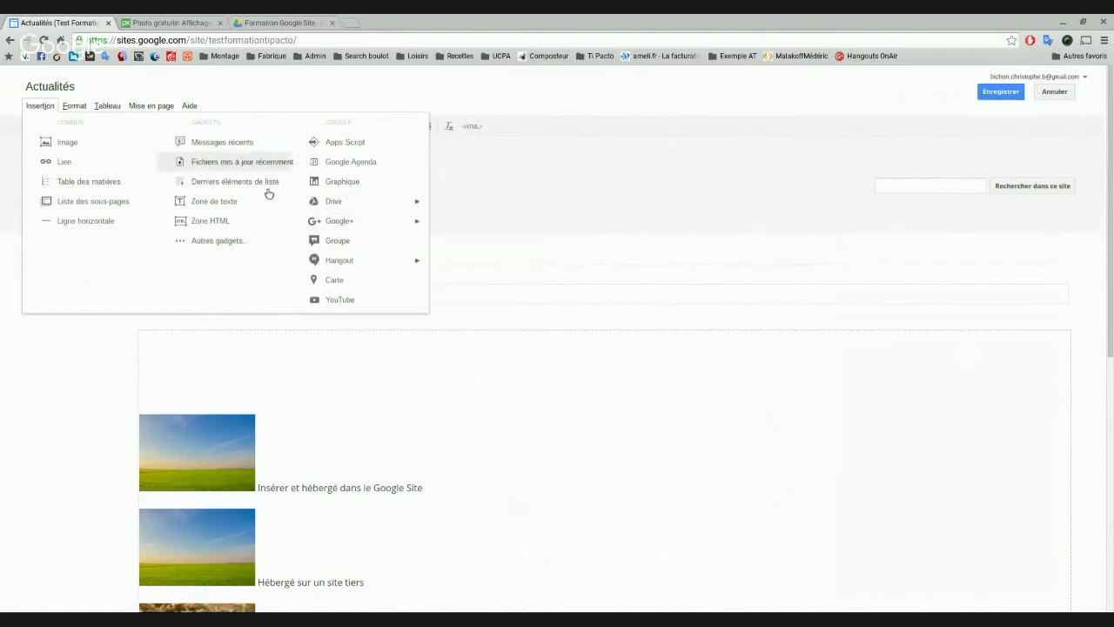
click(233, 247)
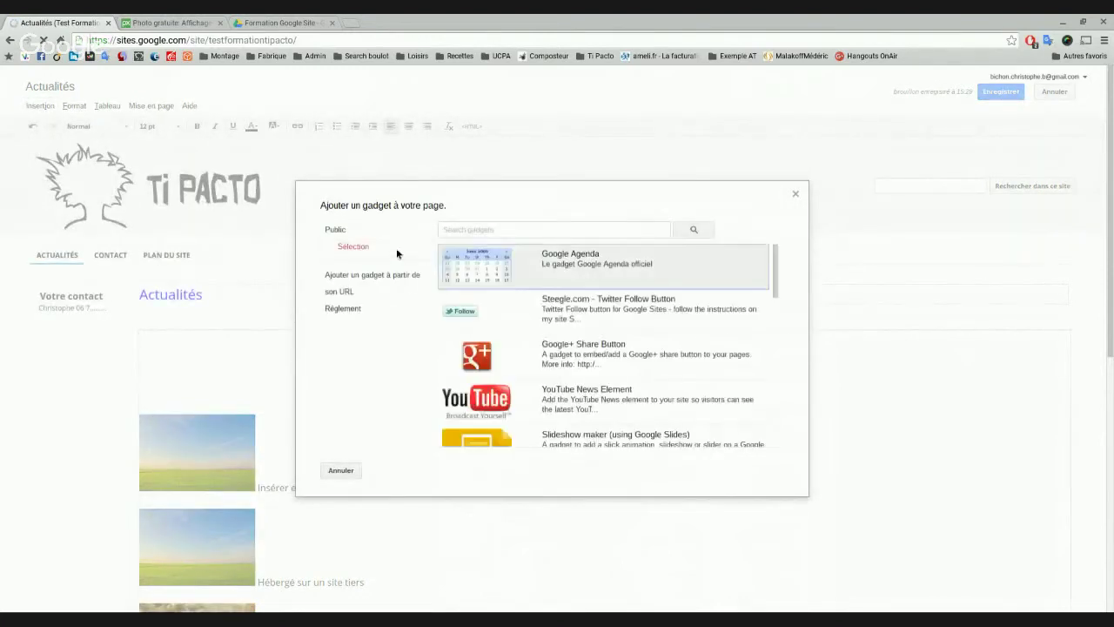
scroll(620, 323, down, 2)
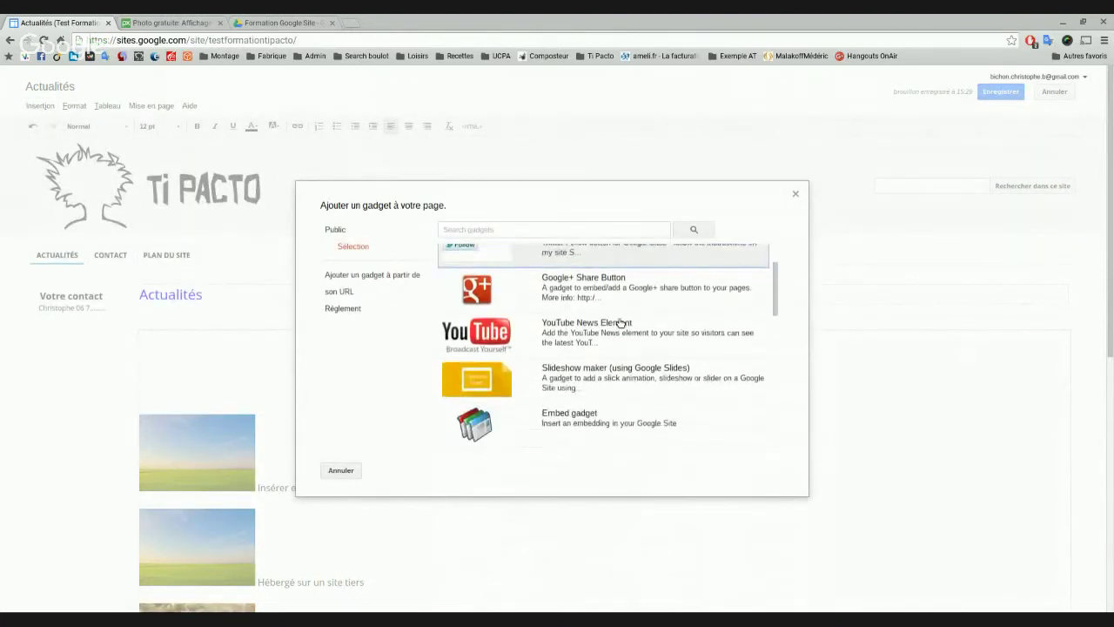
scroll(619, 323, down, 3)
scroll(522, 313, up, 5)
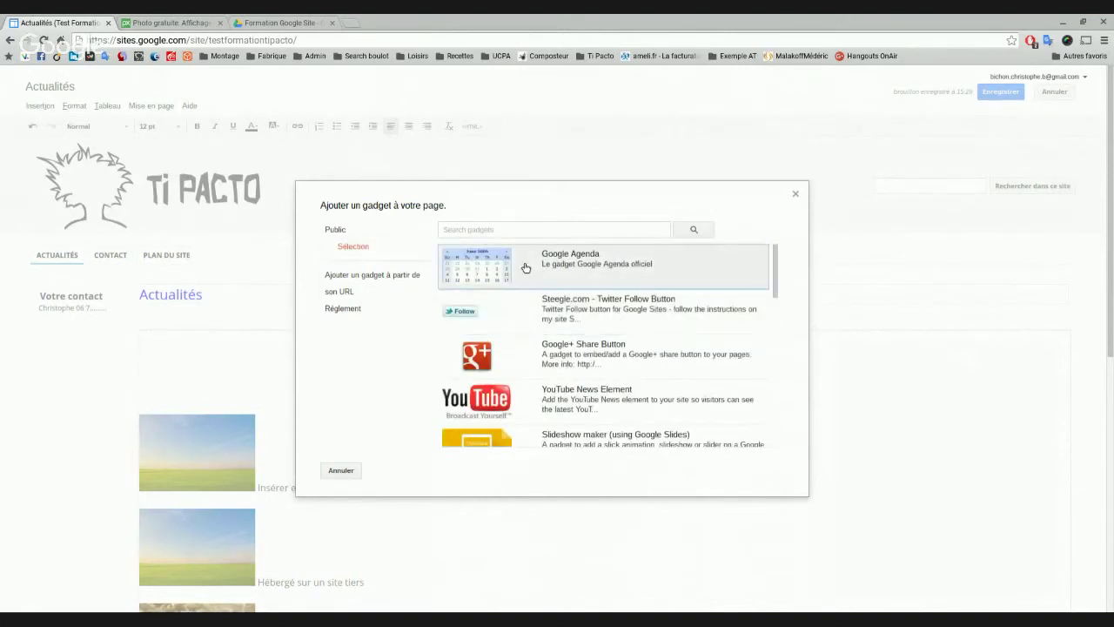
scroll(567, 350, down, 2)
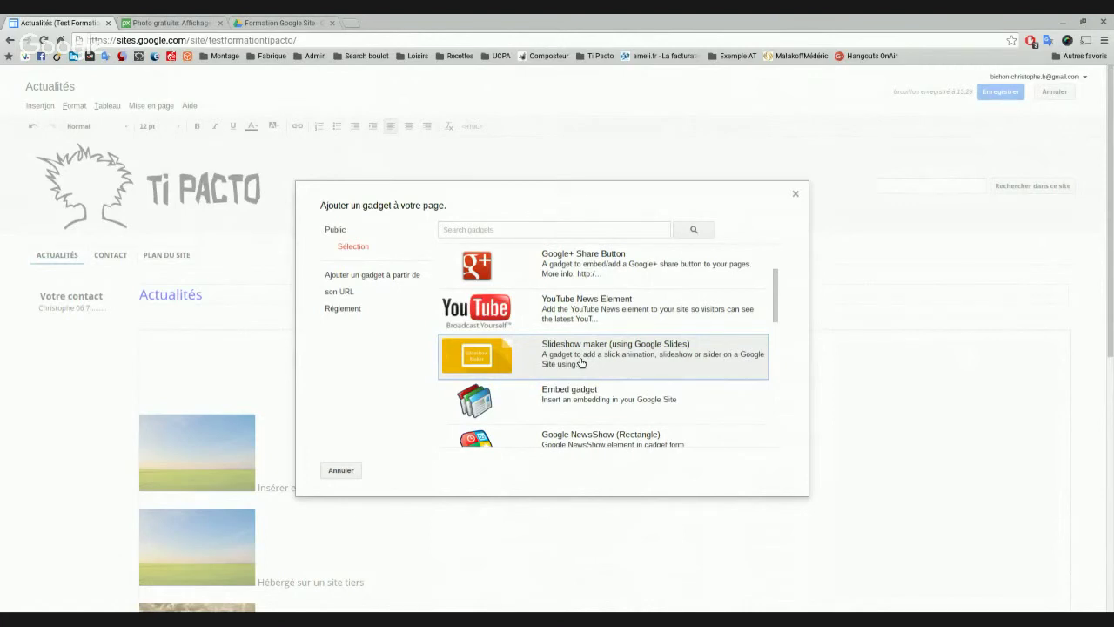
click(581, 362)
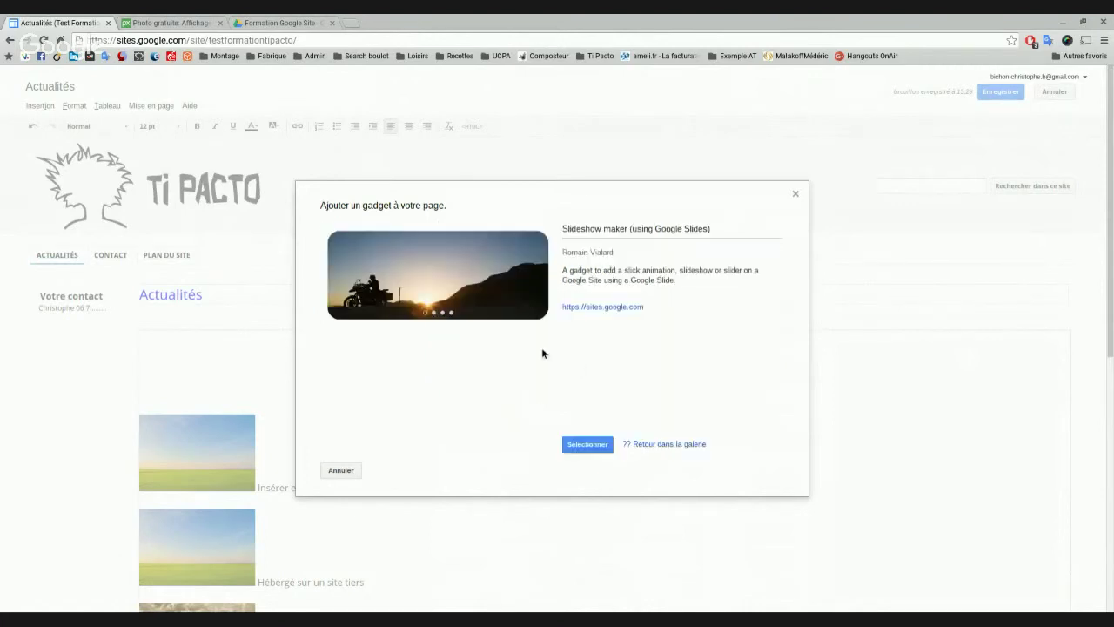
click(593, 449)
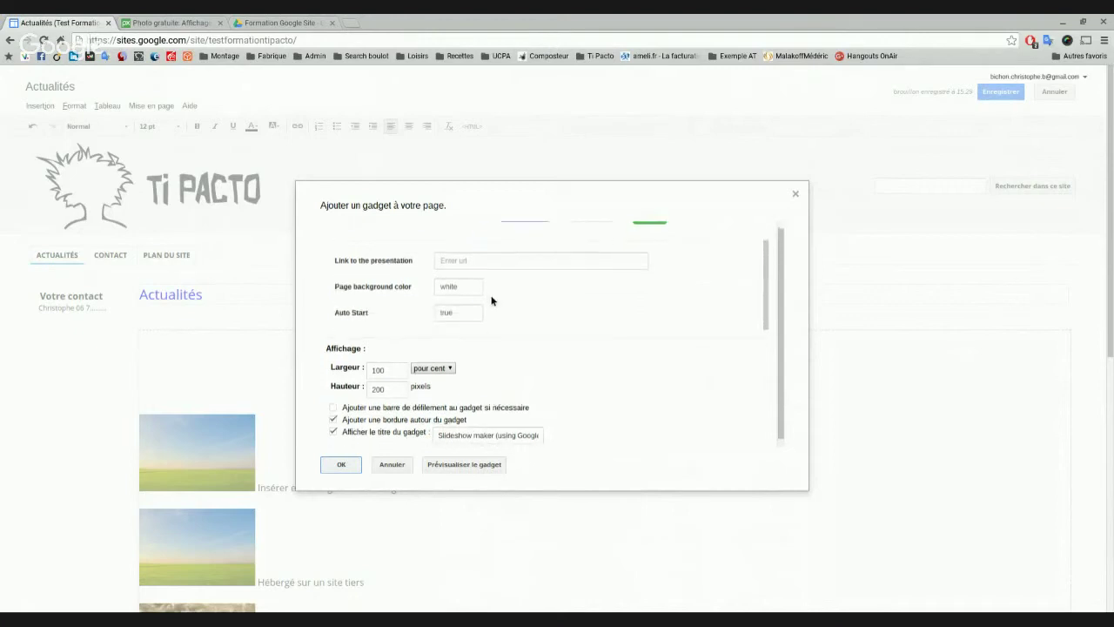
click(392, 464)
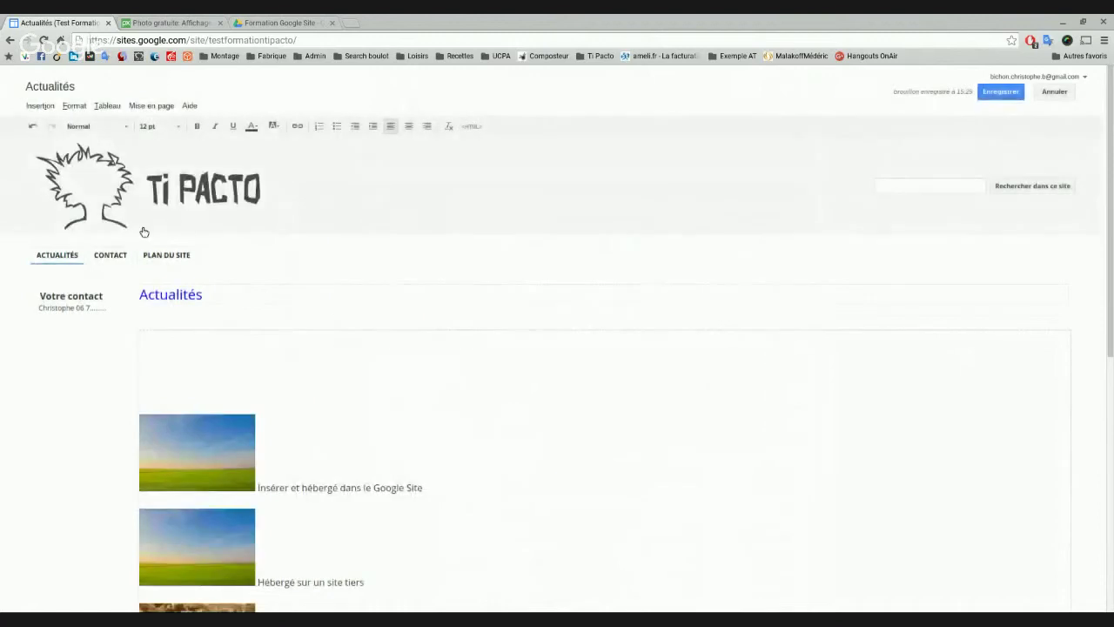
Reopen the gadget gallery and browse its public gadgets before returning to the featured selection
click(58, 108)
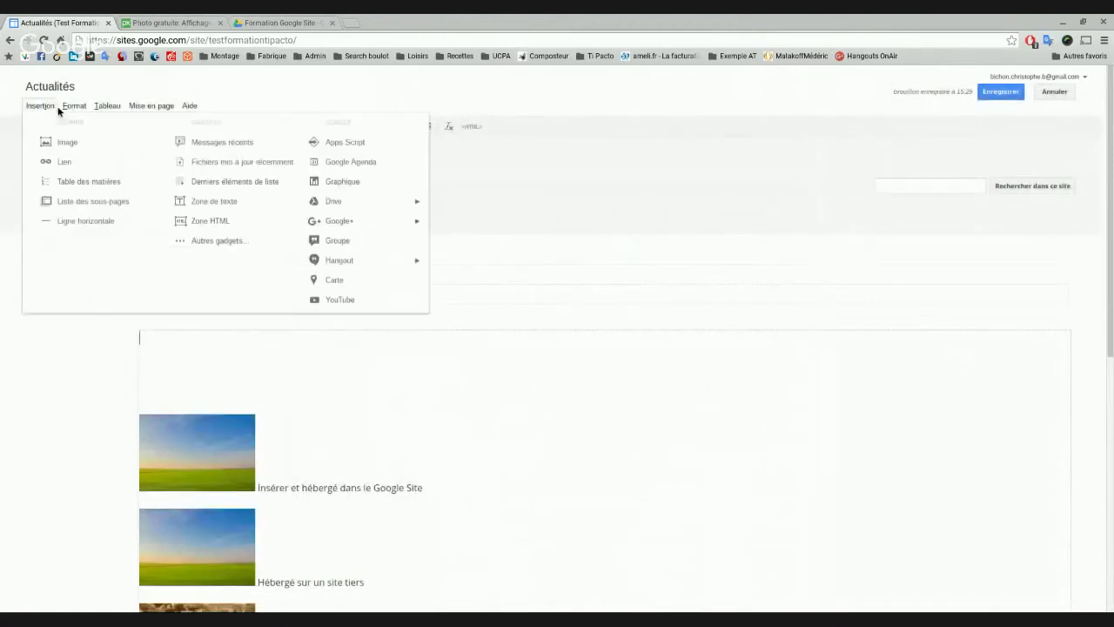
click(248, 242)
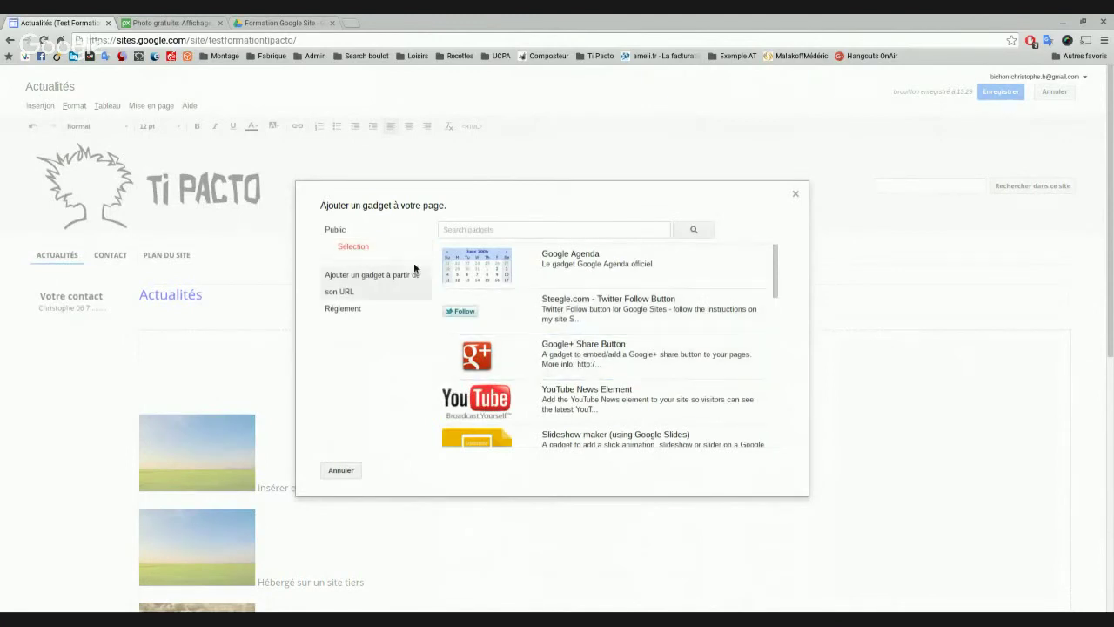
scroll(703, 356, down, 4)
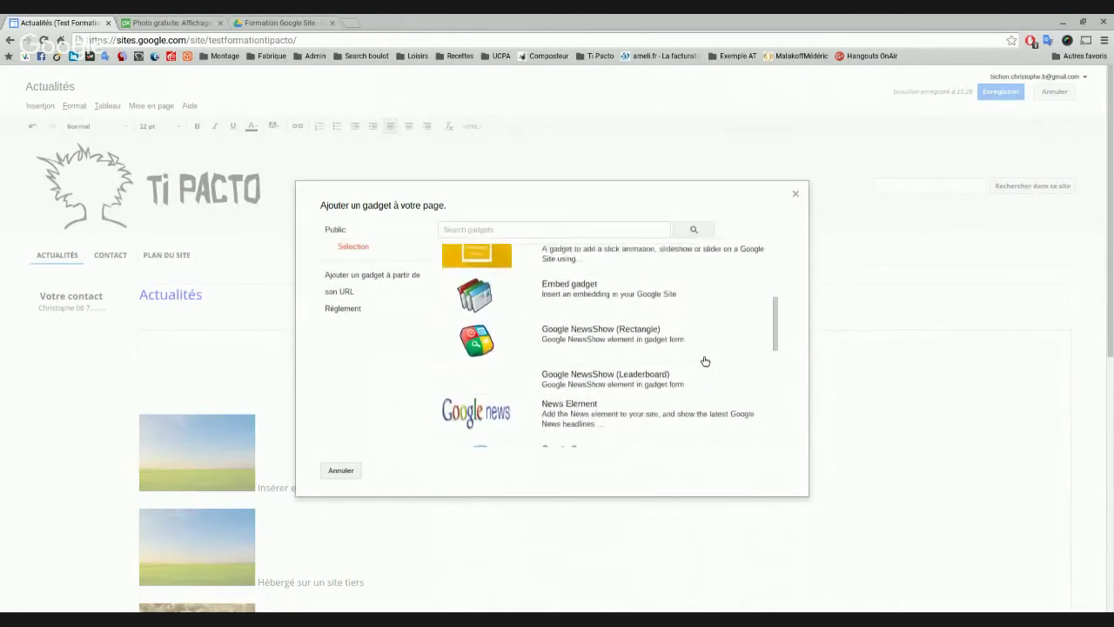
click(372, 232)
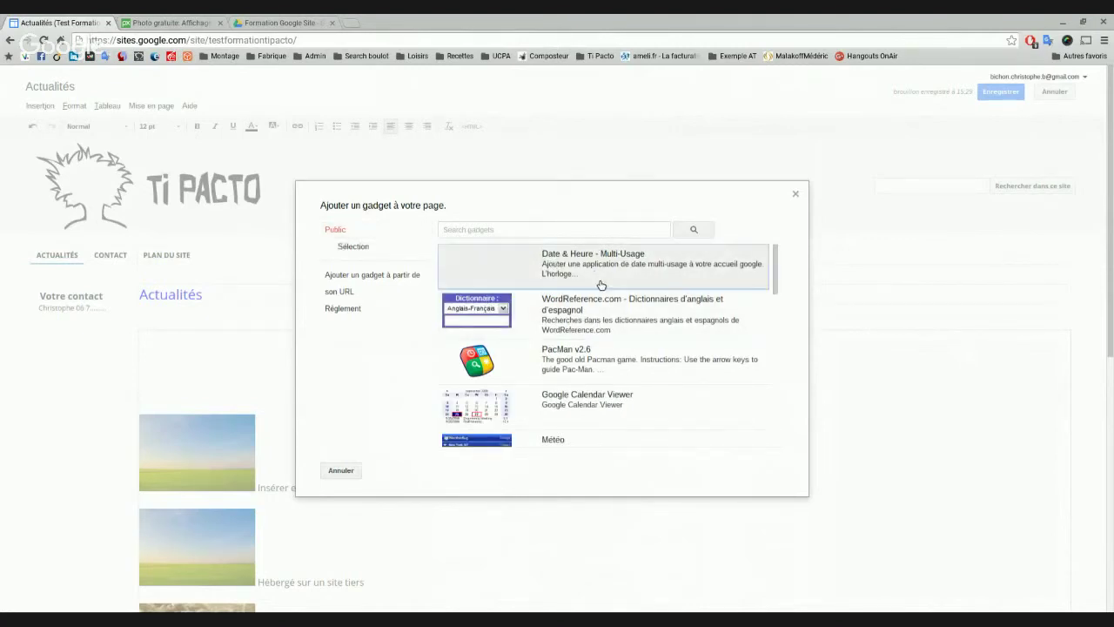
scroll(555, 379, down, 3)
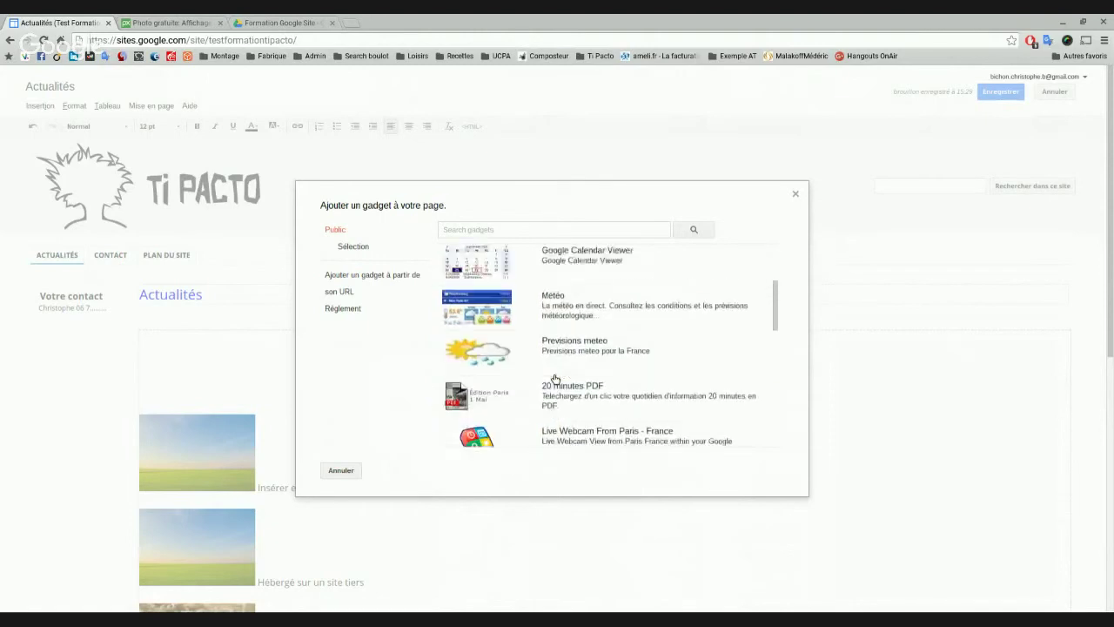
scroll(552, 378, up, 3)
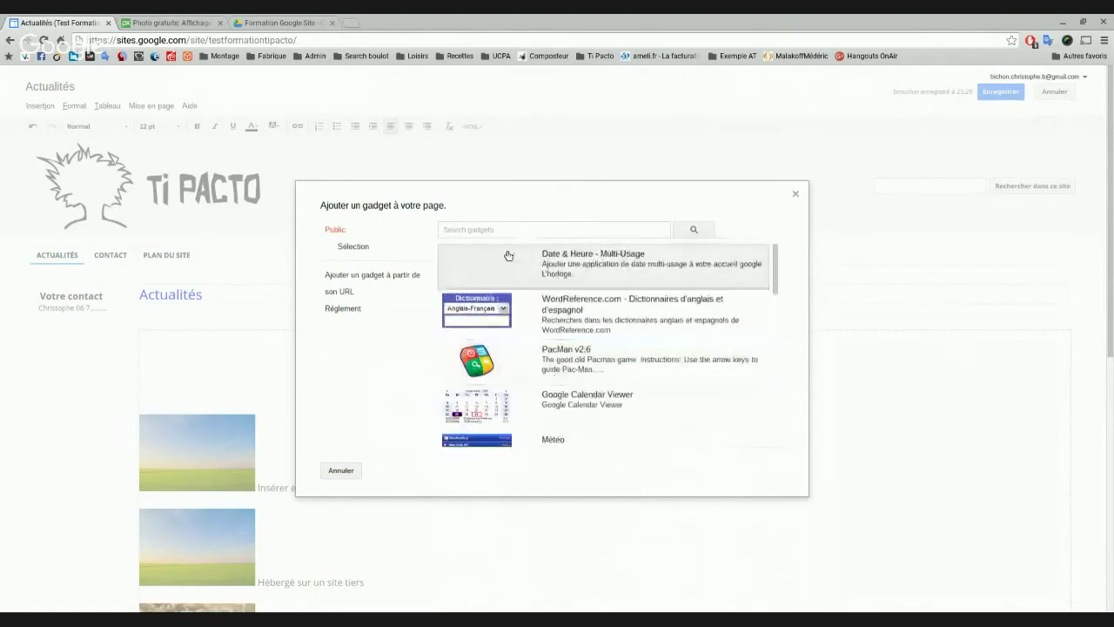
click(375, 246)
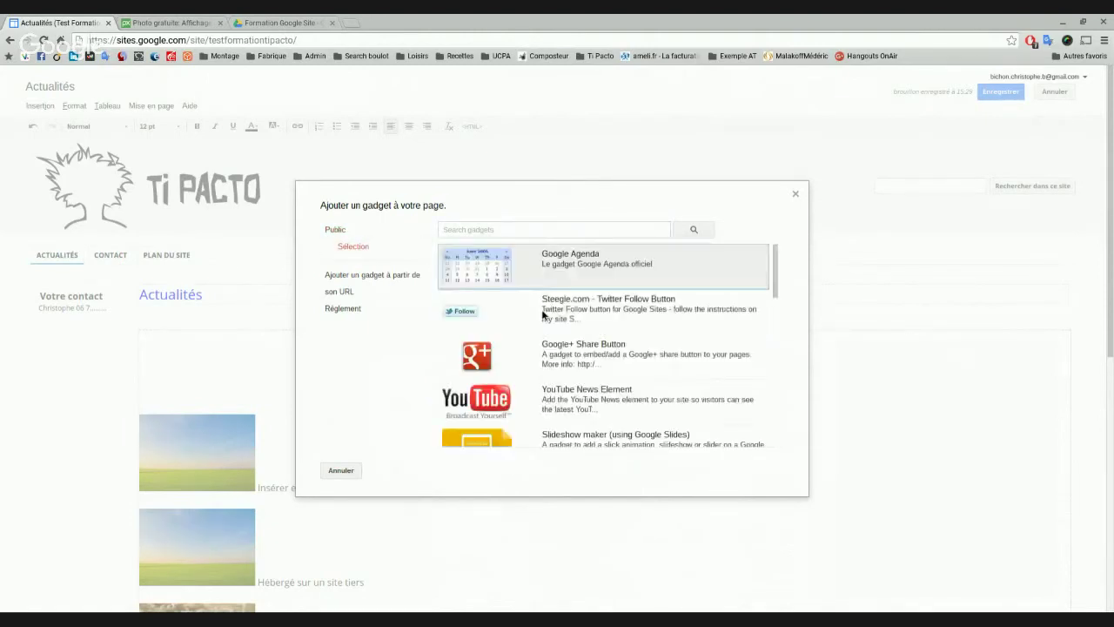
Choose "Include gadget (iframe)" from the featured gadgets for insertion on the Actualités page
scroll(562, 319, down, 2)
scroll(562, 318, down, 5)
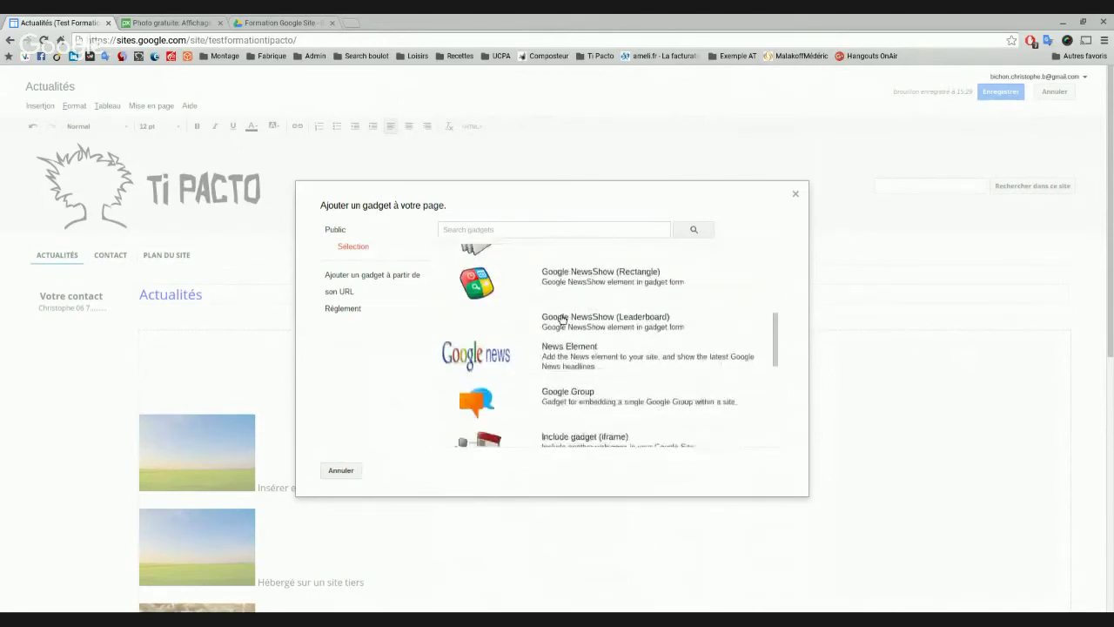
scroll(562, 319, up, 1)
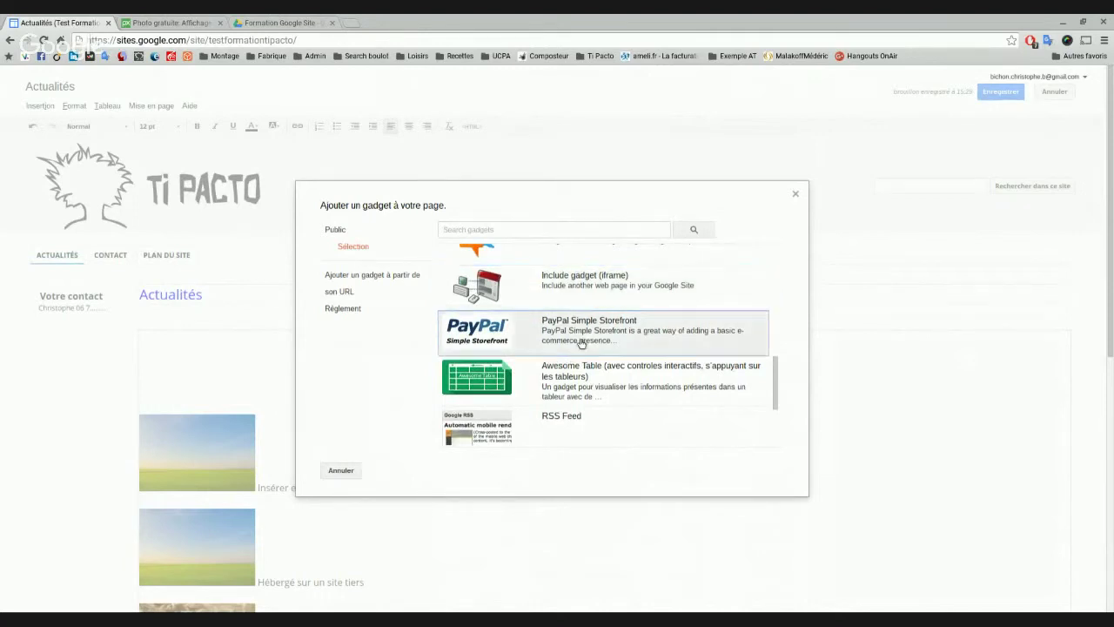
scroll(608, 369, down, 1)
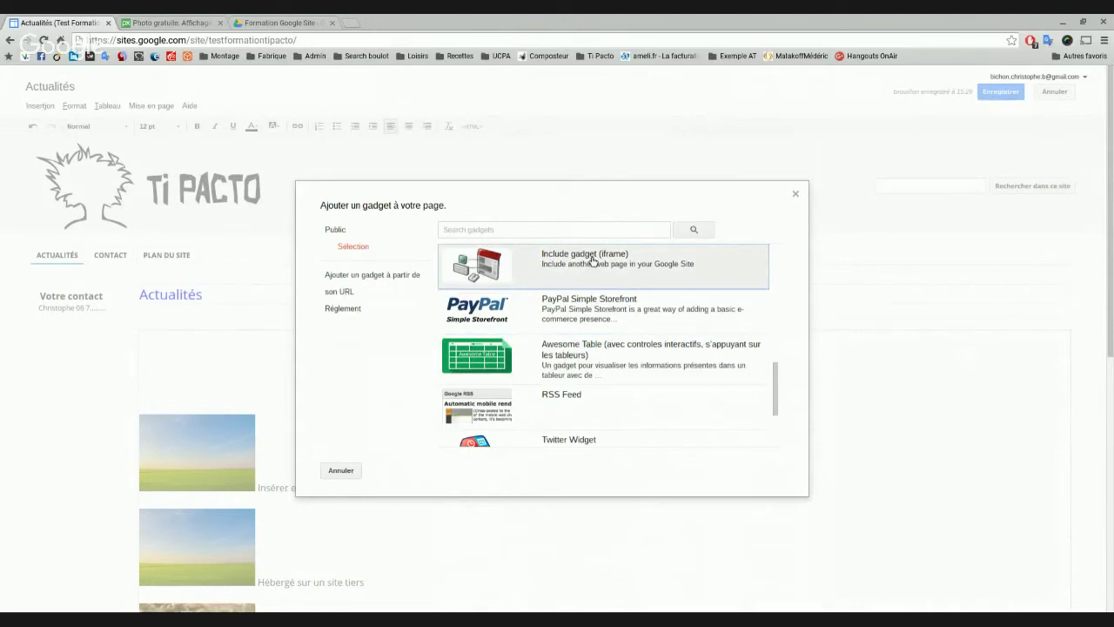
click(593, 260)
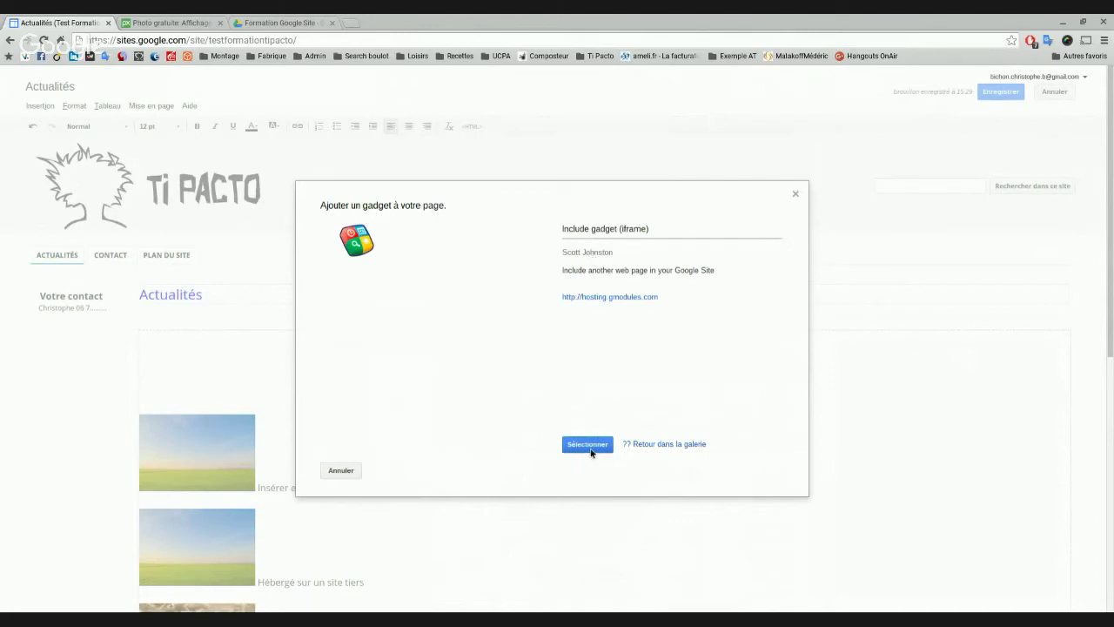
click(589, 445)
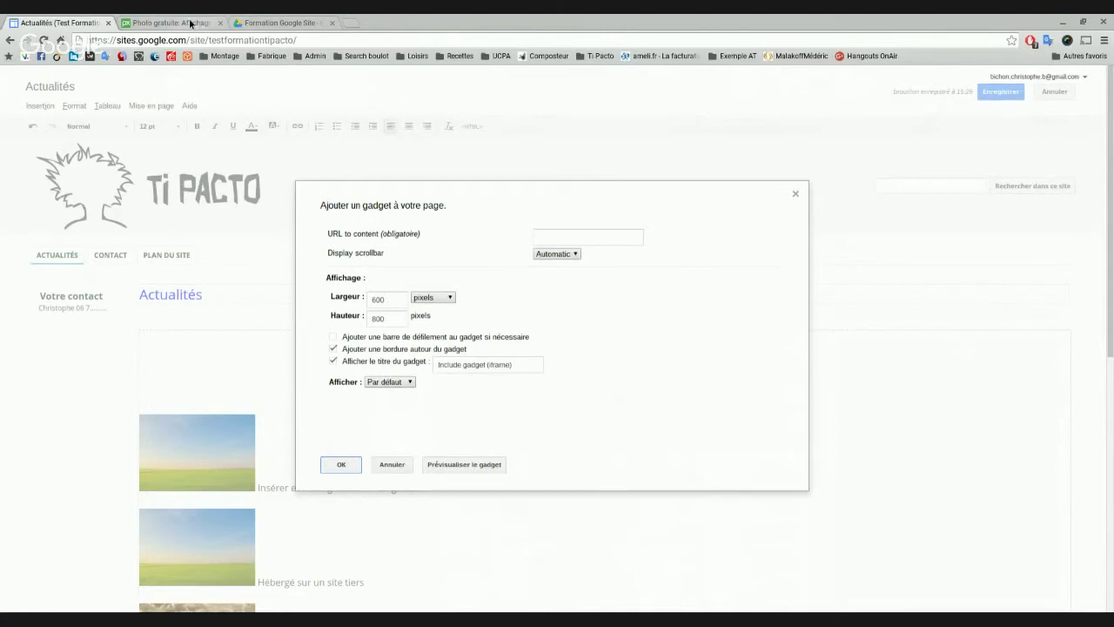
Copy the web address of the open Pixabay wheat field photo page into the iframe gadget's content URL
click(190, 22)
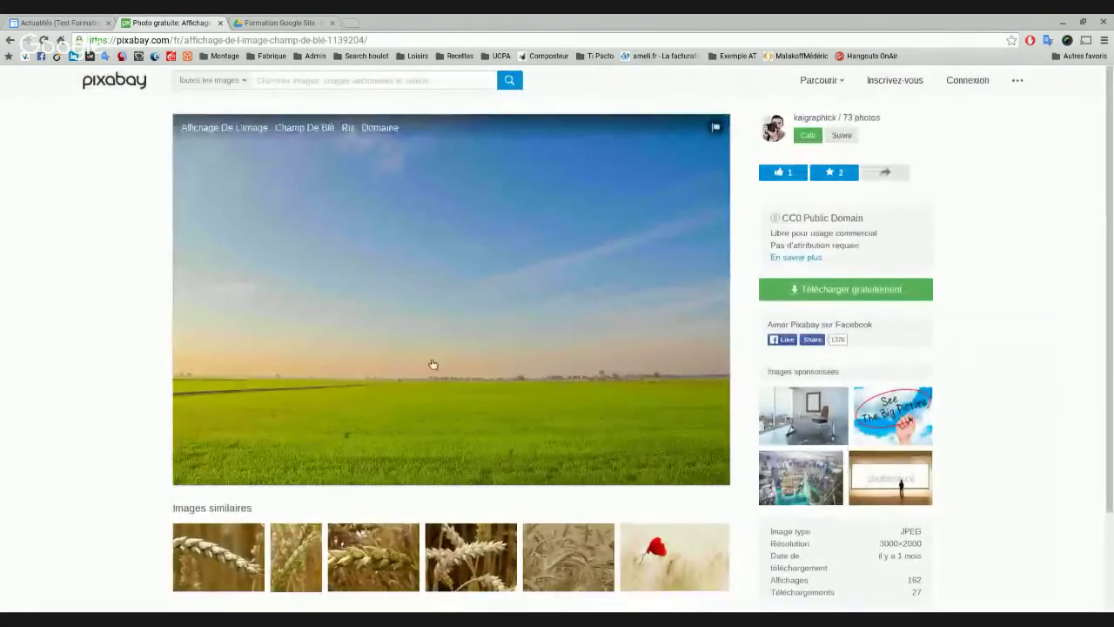
click(201, 44)
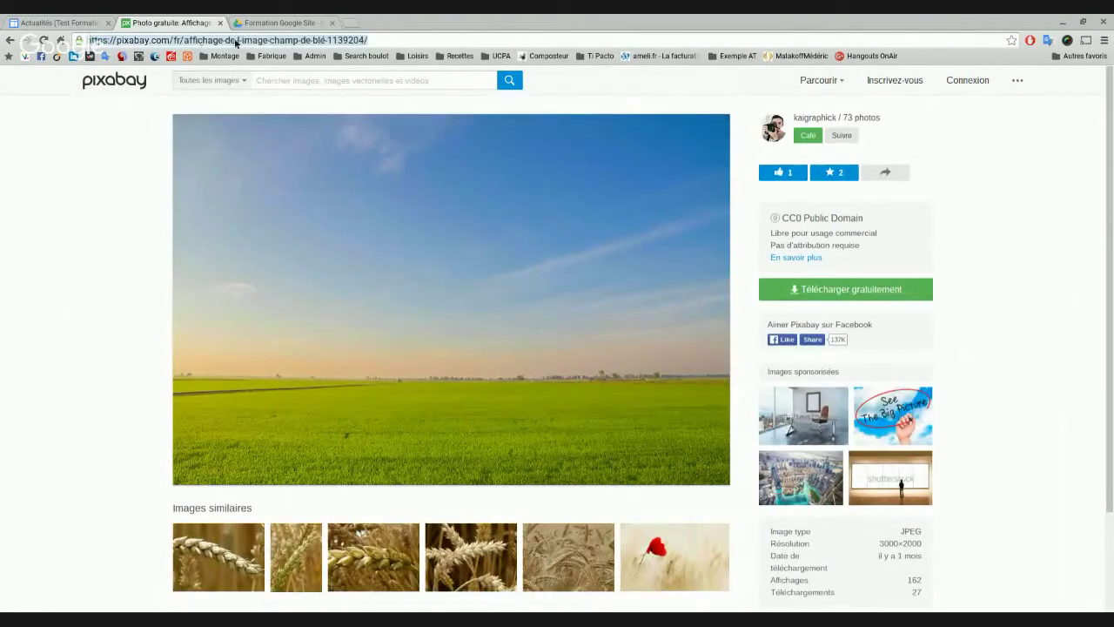
click(74, 24)
click(555, 237)
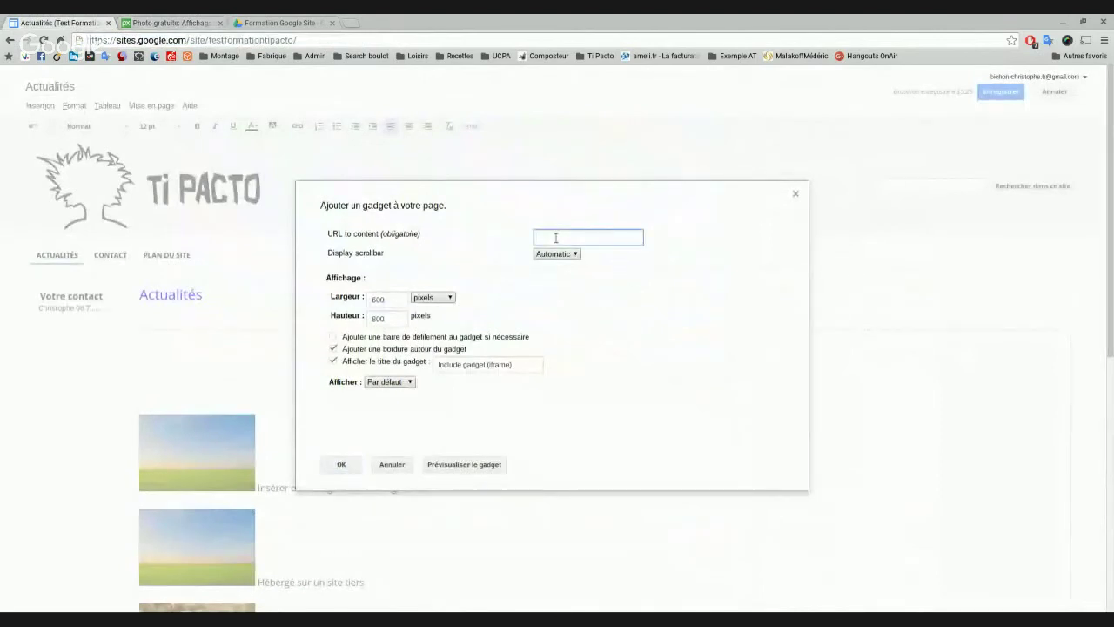
key(ctrl+v)
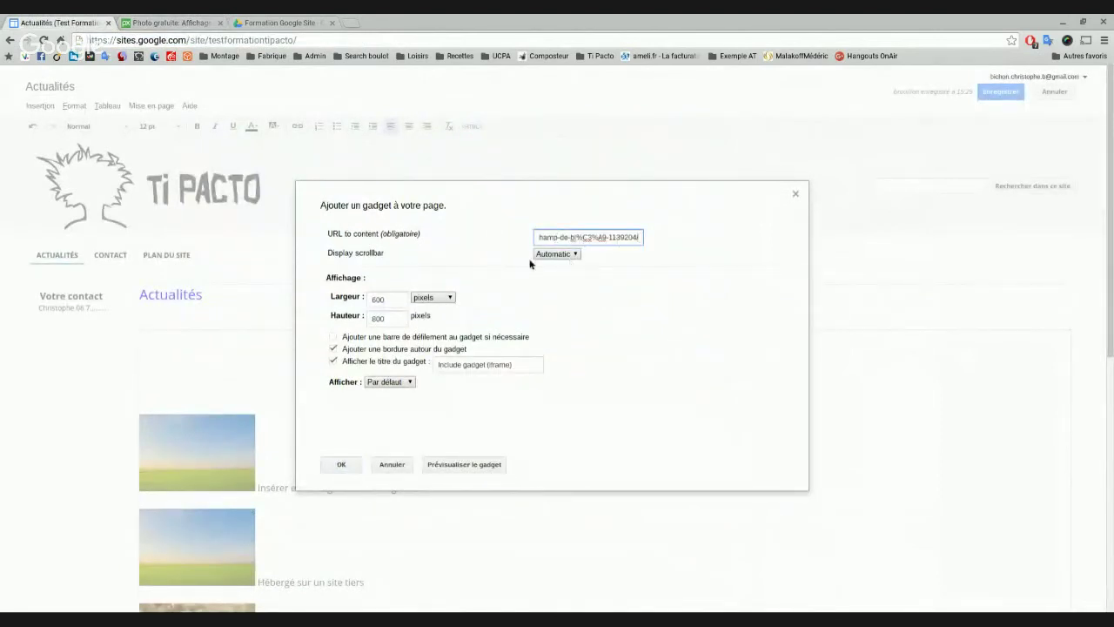
Insert the iframe gadget without a border or title and save the Actualités page
click(344, 352)
click(333, 348)
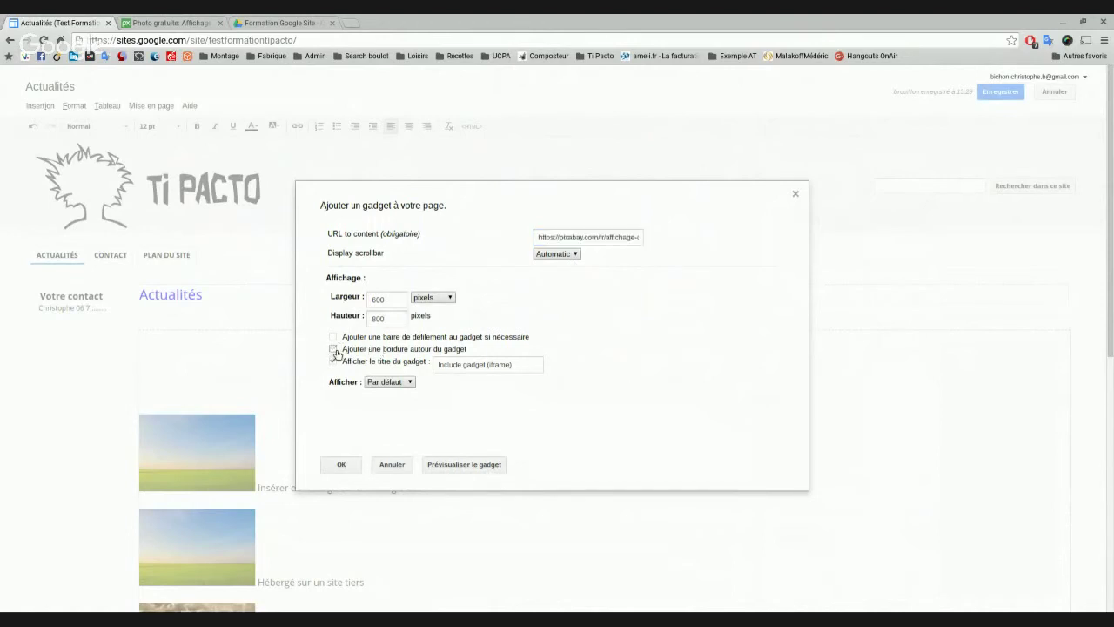
click(333, 361)
click(360, 465)
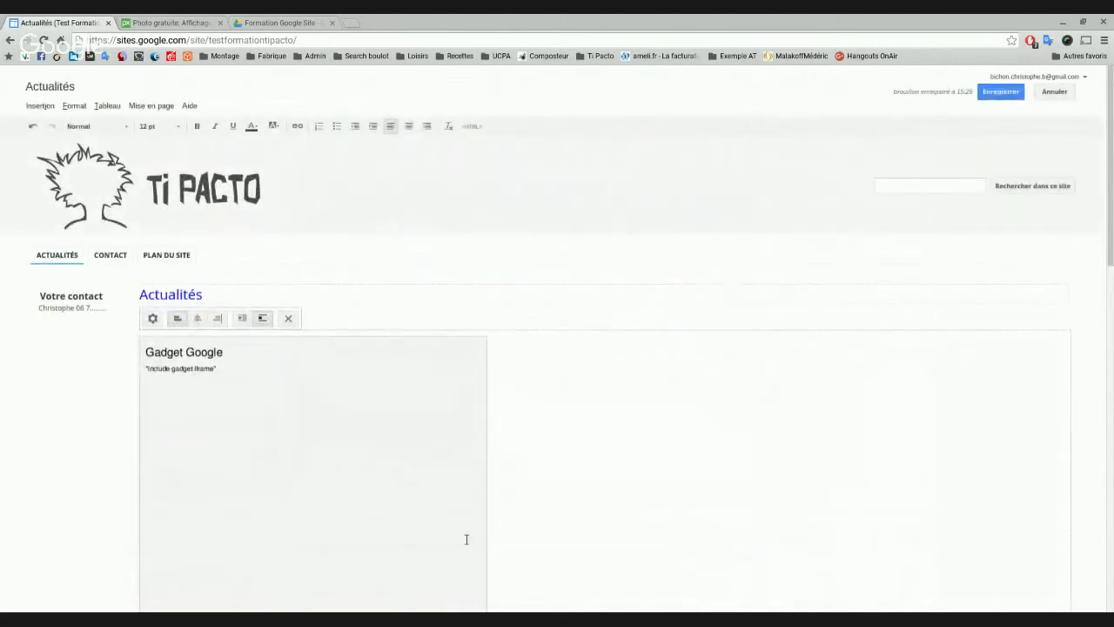
scroll(466, 540, down, 2)
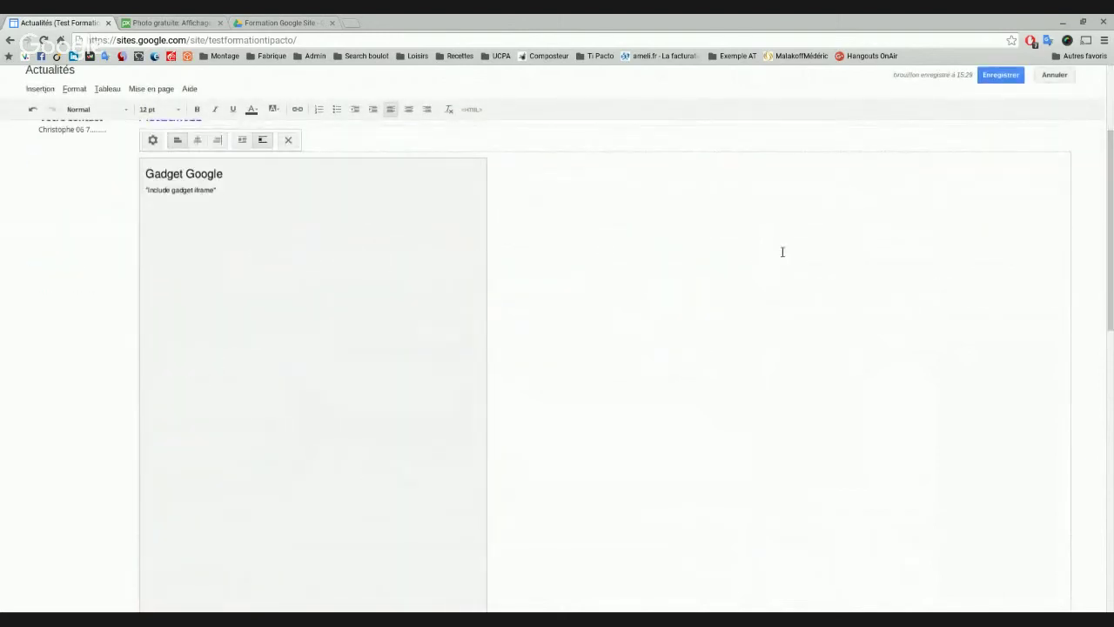
scroll(783, 252, up, 2)
click(1001, 91)
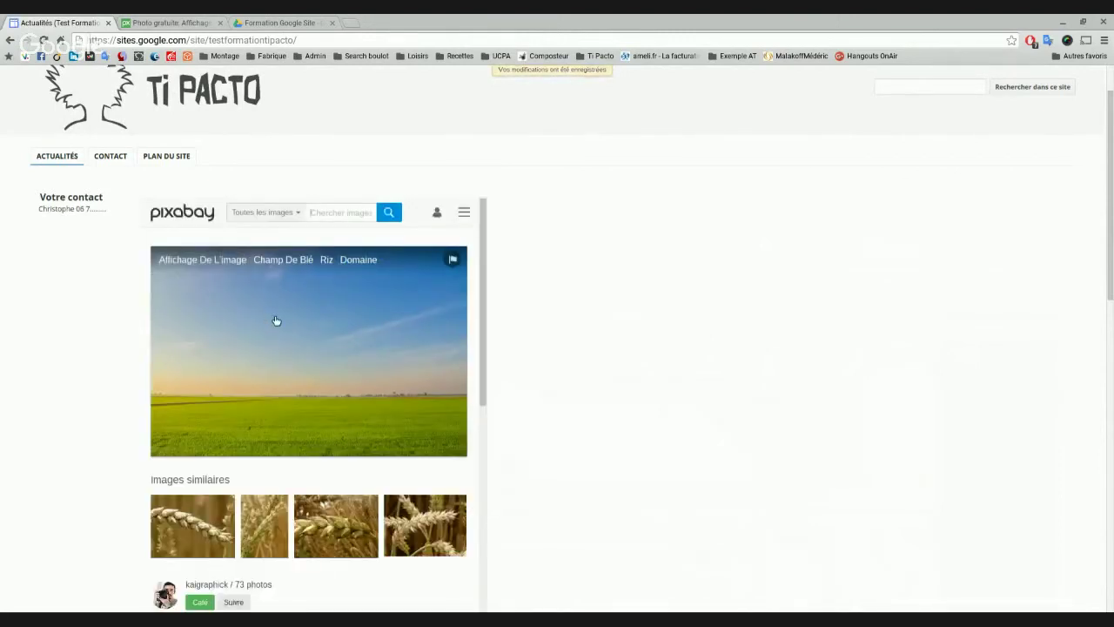
Examine the embedded Pixabay page on the saved Actualités page from its photo to its lower details
scroll(276, 321, down, 5)
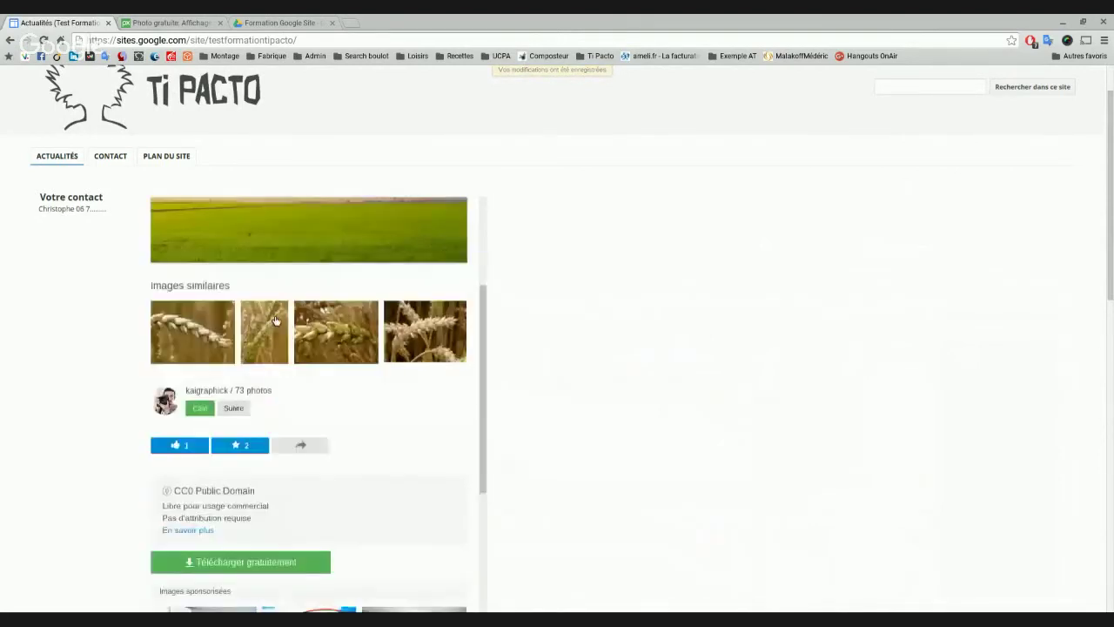
scroll(272, 320, down, 2)
scroll(271, 321, up, 10)
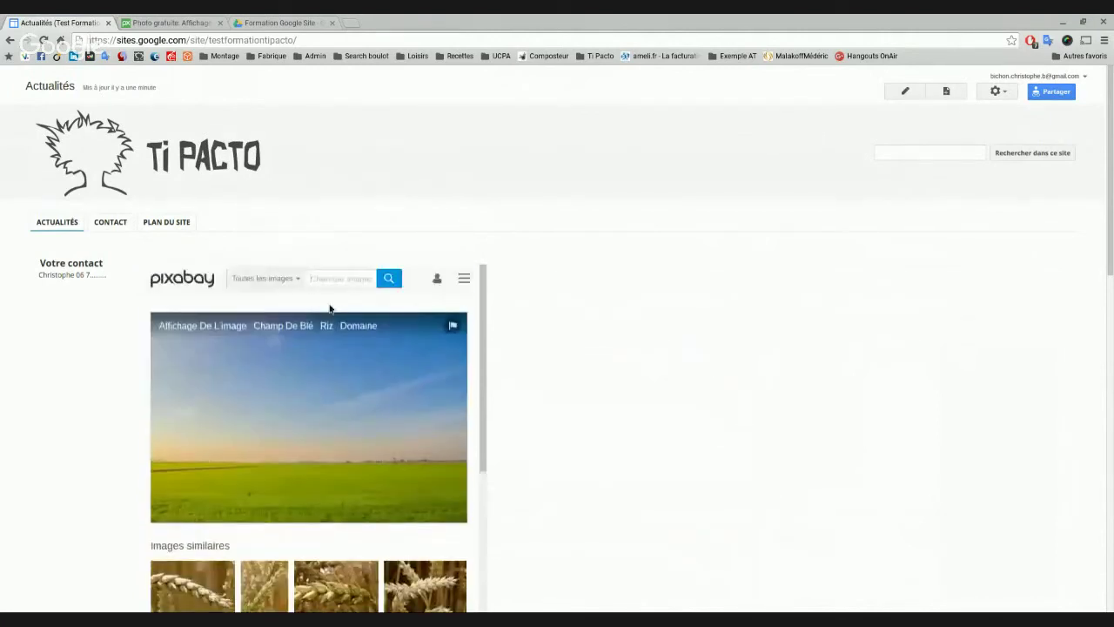
Compare the Pixabay page embedded on the Actualités page with the original wheat field photo page
scroll(314, 371, down, 3)
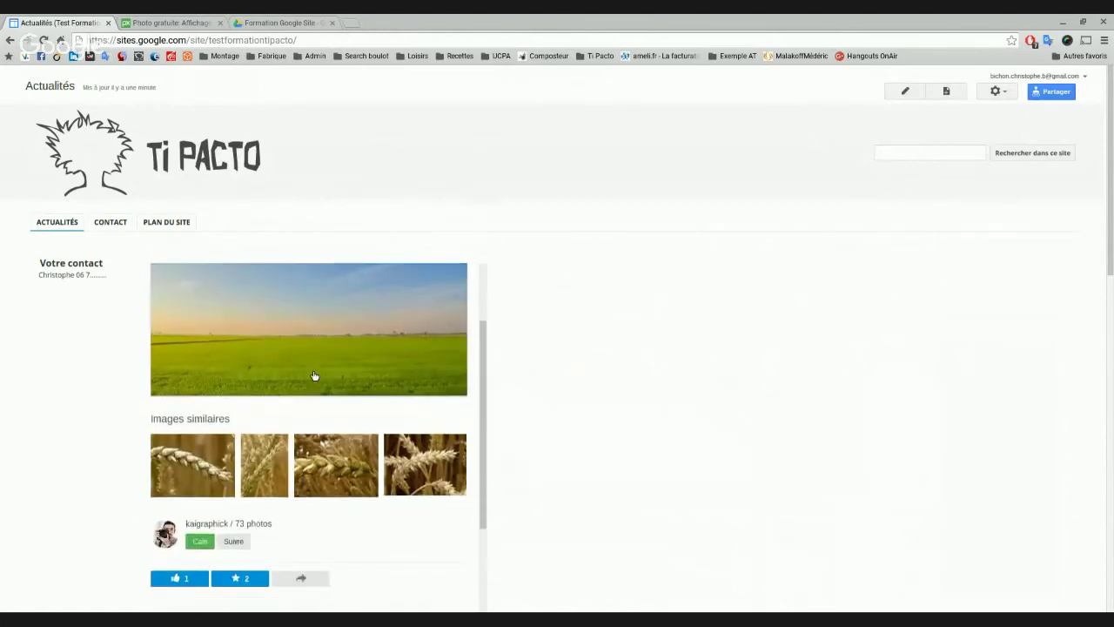
scroll(315, 376, down, 3)
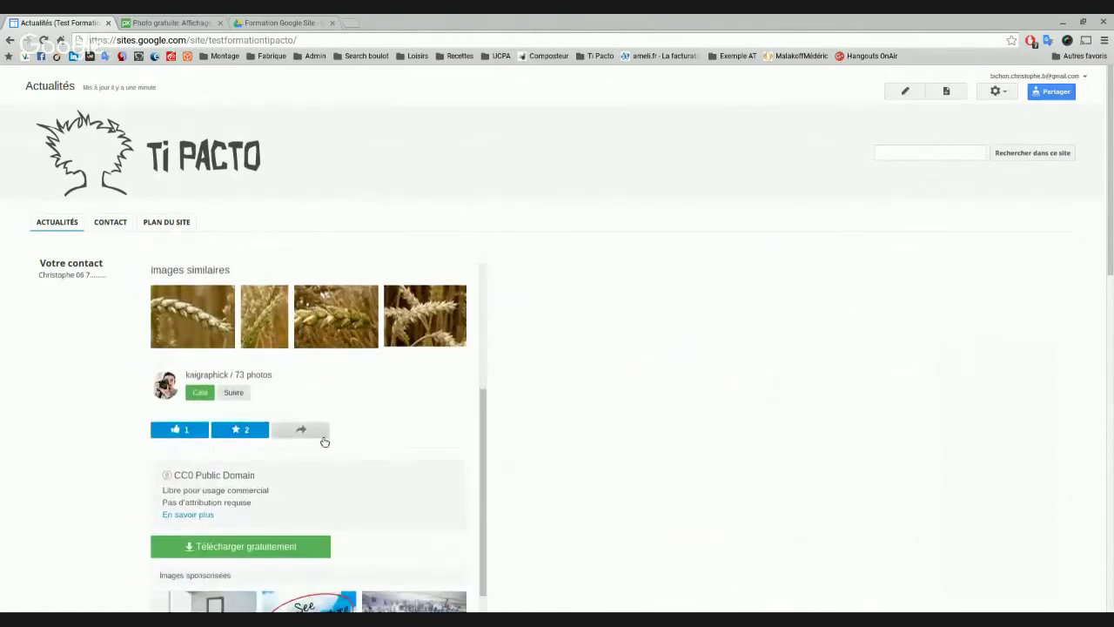
scroll(322, 439, up, 6)
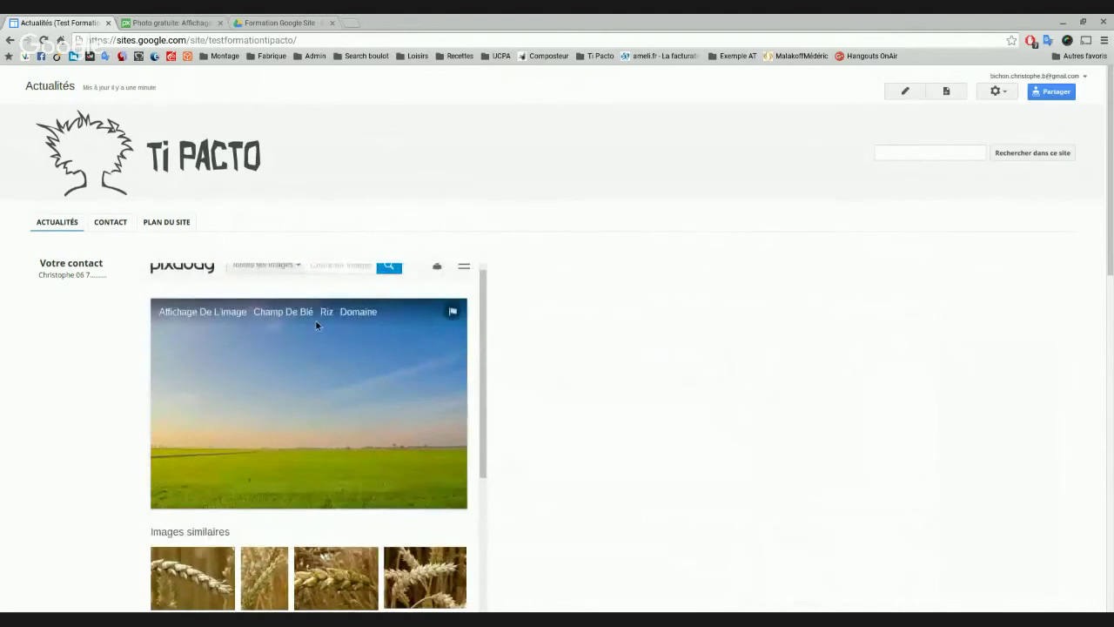
scroll(315, 322, up, 1)
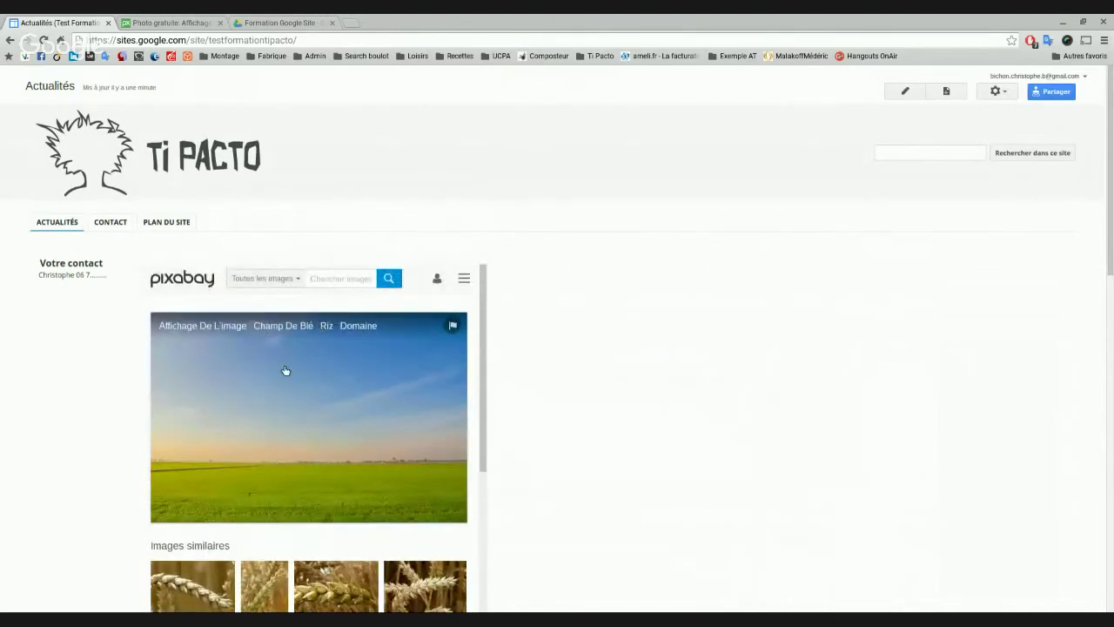
click(174, 23)
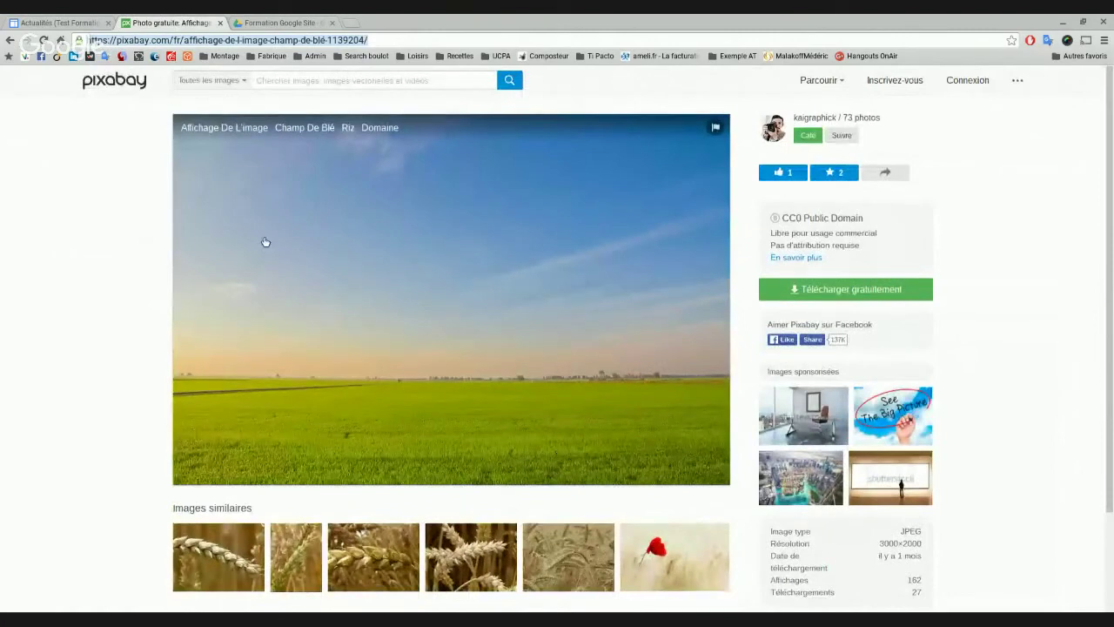
click(59, 21)
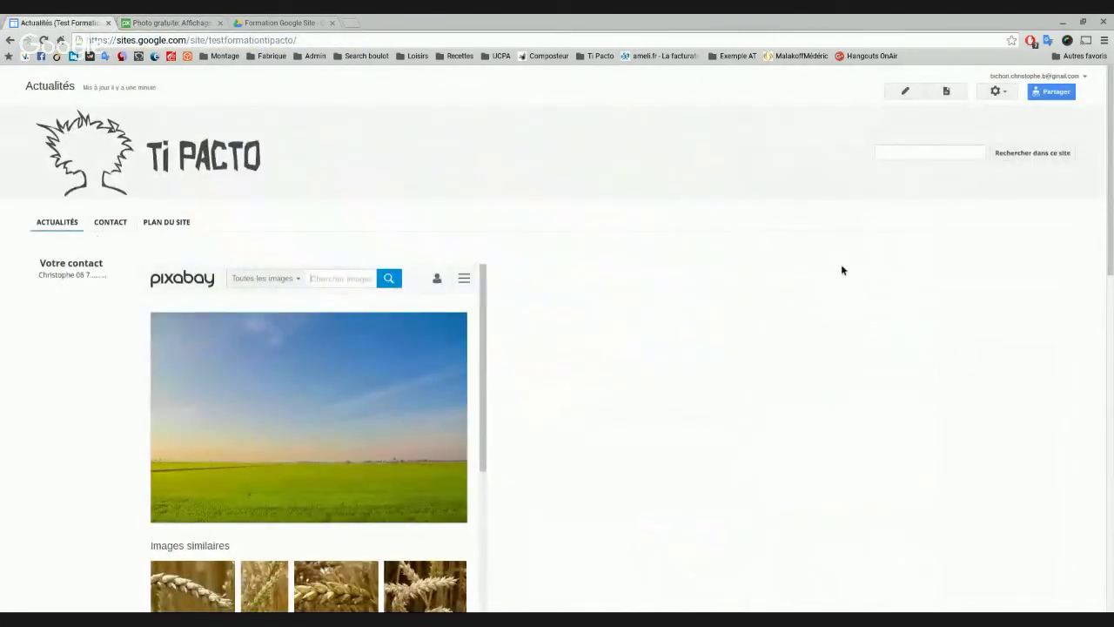
Remove the iframe gadget from the Actualités page and insert a table of contents 250 pixels wide showing all levels
click(906, 93)
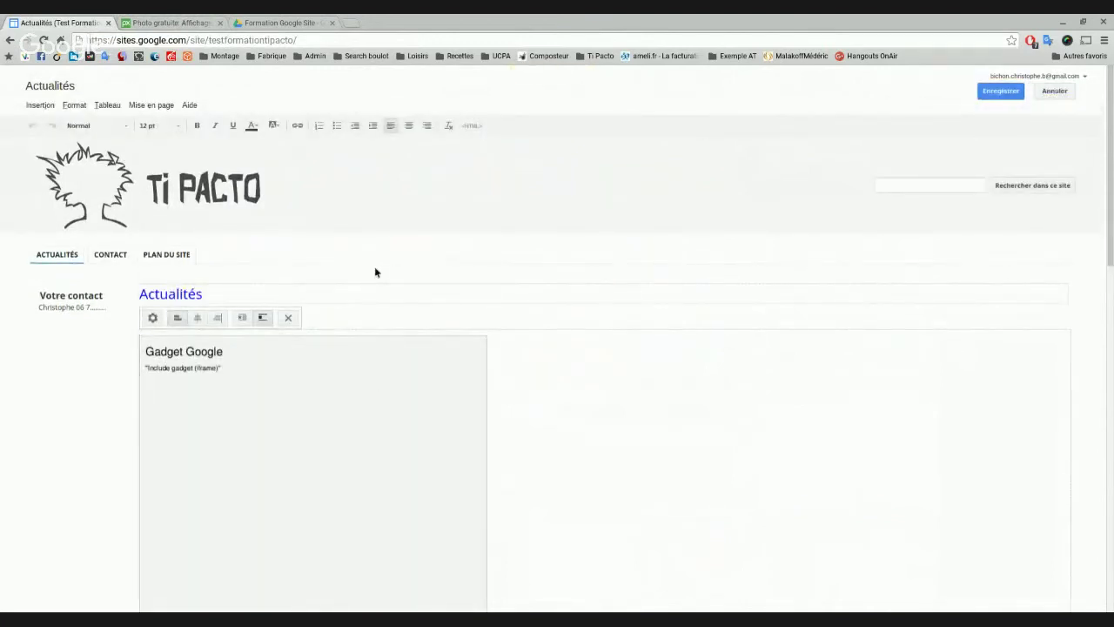
click(293, 318)
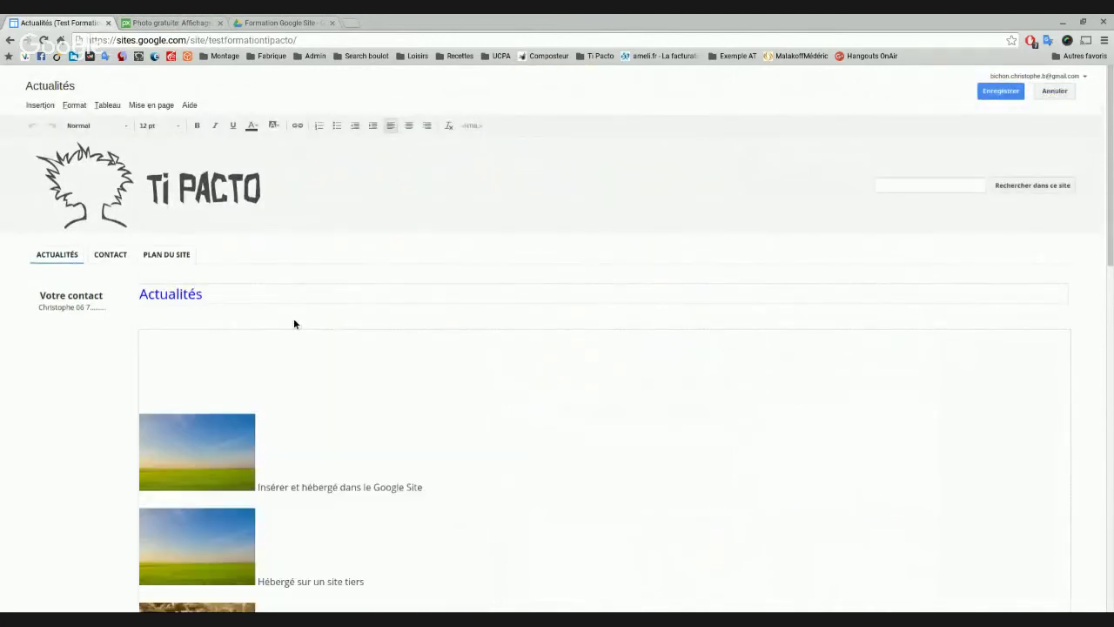
click(40, 104)
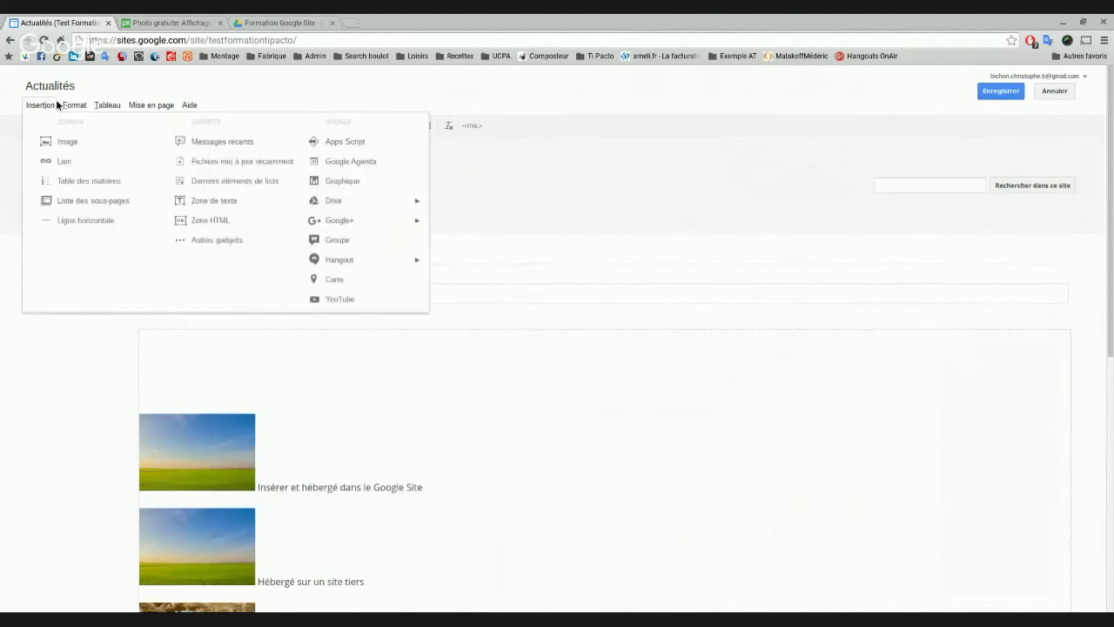
click(126, 181)
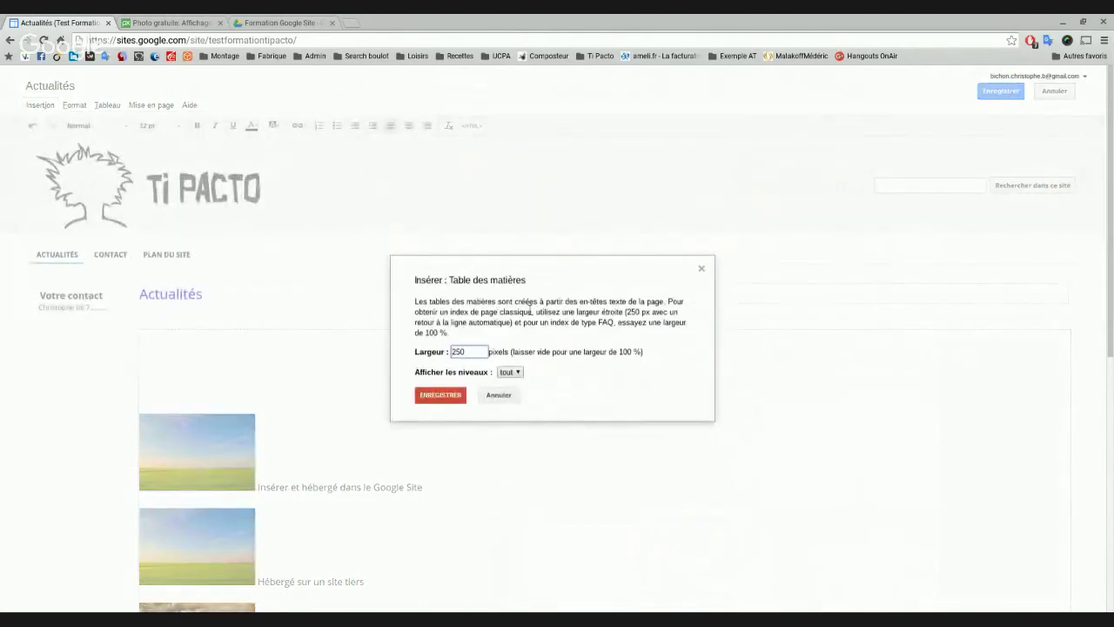
click(439, 397)
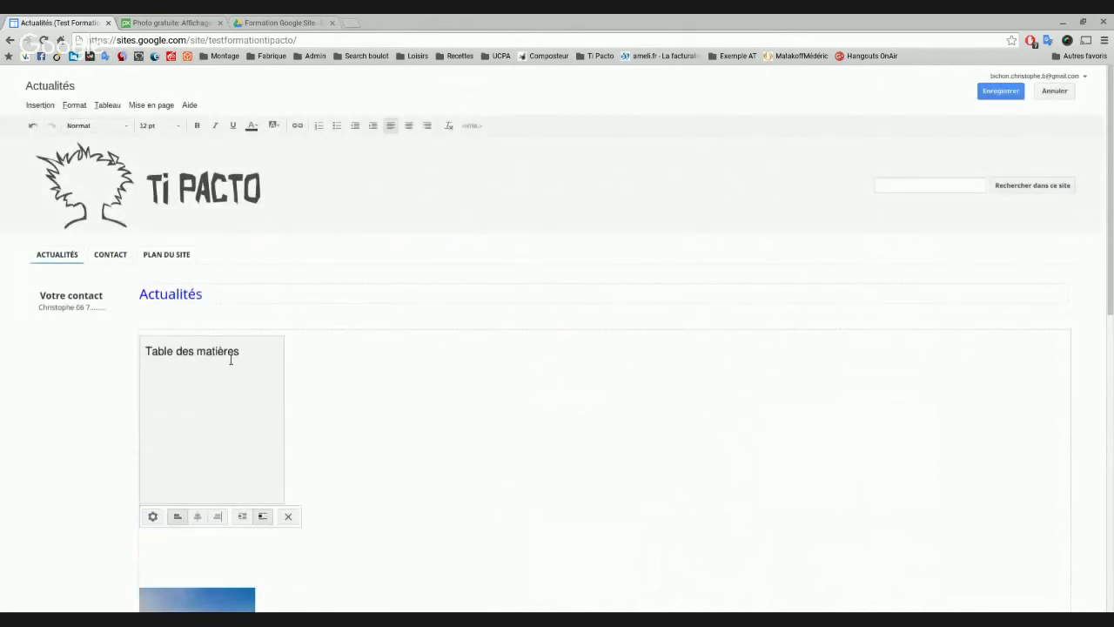
Add two text lines, "Titre 1" and "Titre 2", below the table of contents
click(174, 542)
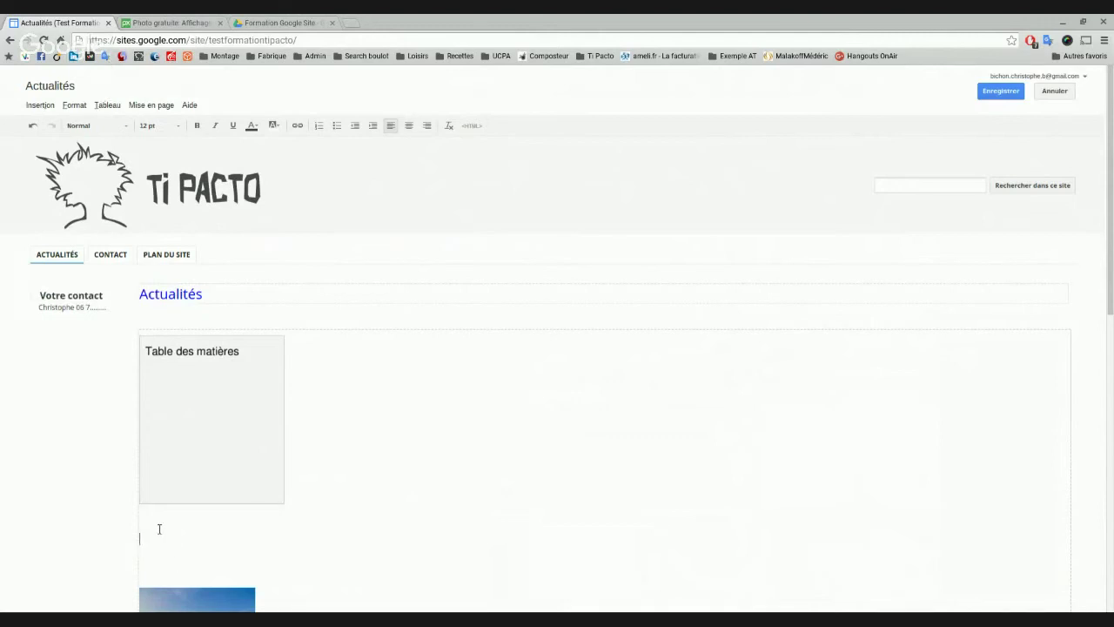
text(Titre 1)
key(Return)
text(Titr)
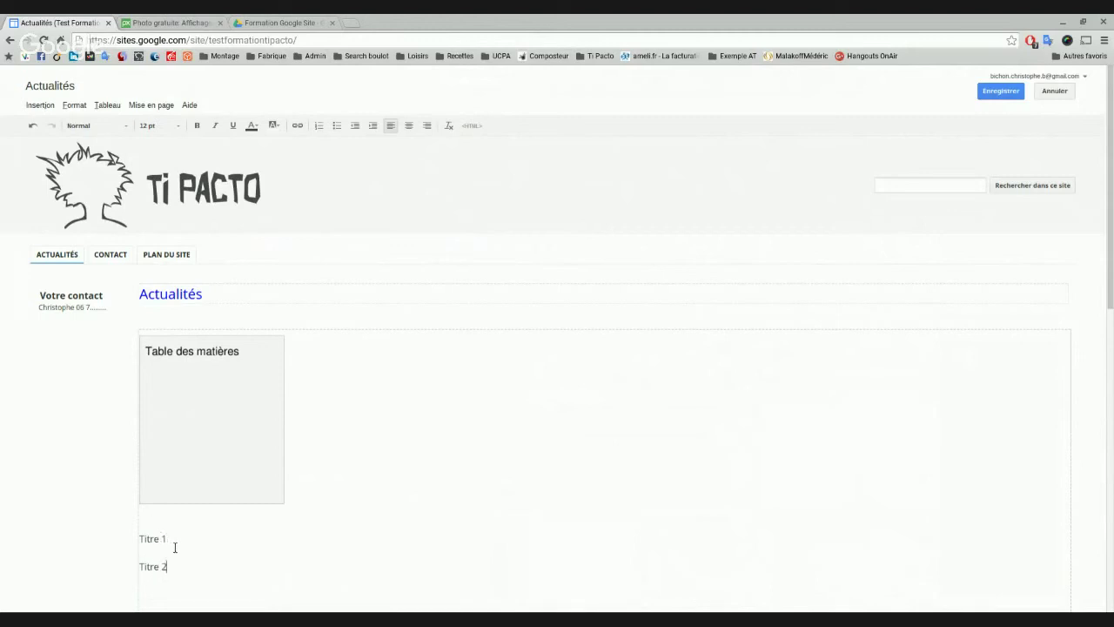
Apply the Titre 2 heading style to the "Titre 1" line
drag(168, 539, 127, 540)
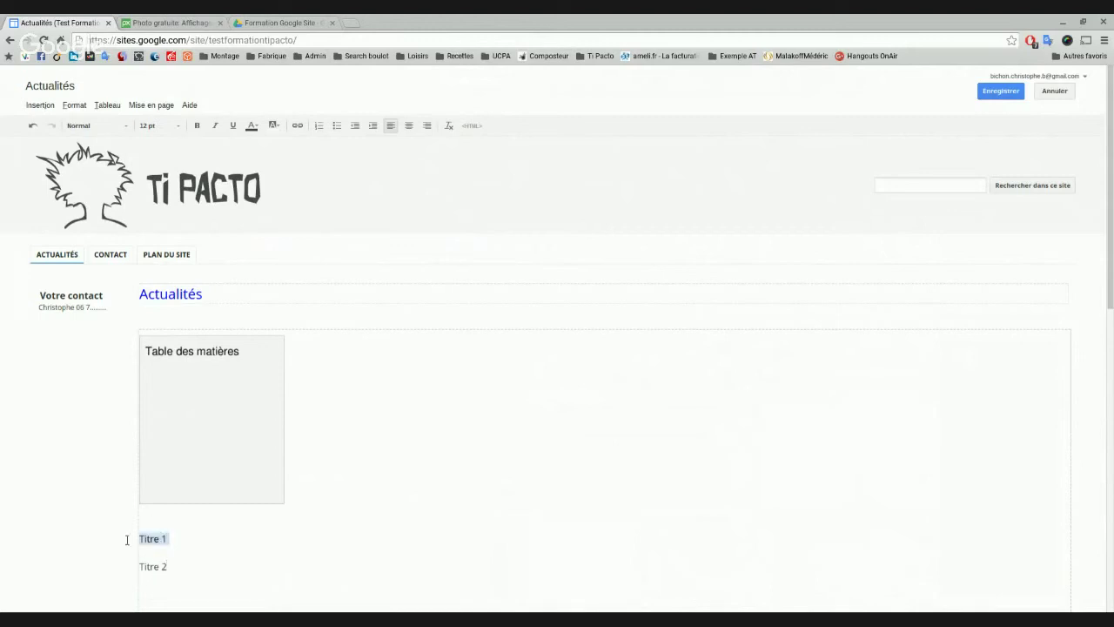
click(76, 105)
click(138, 142)
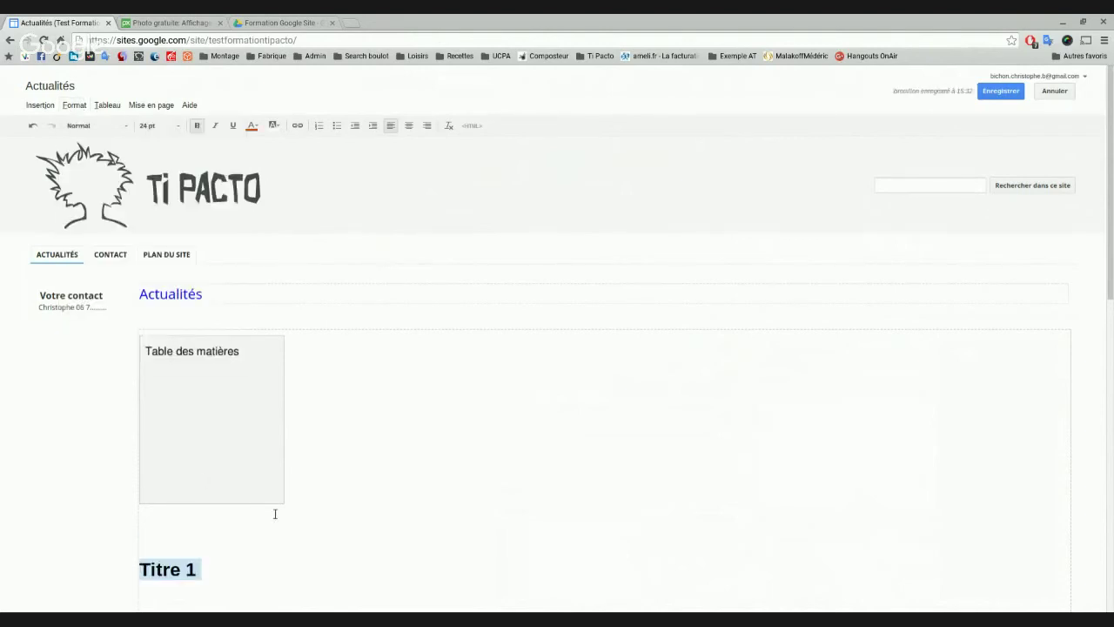
Apply the Titre 3 heading style to the "Titre 2" line
scroll(275, 513, down, 3)
click(176, 490)
drag(177, 491, 125, 494)
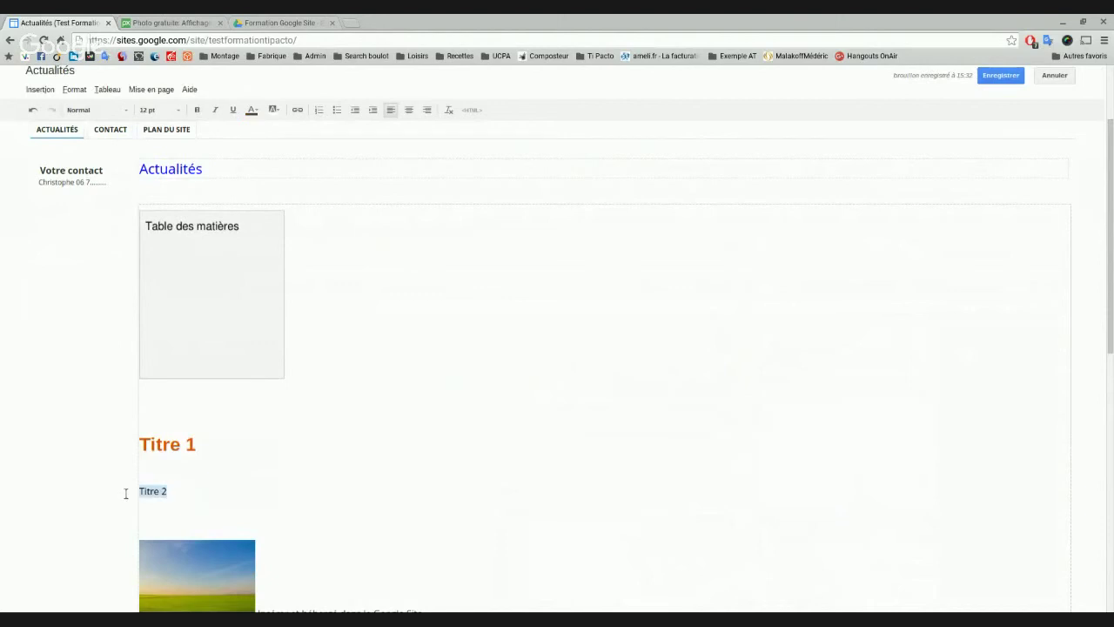
click(76, 91)
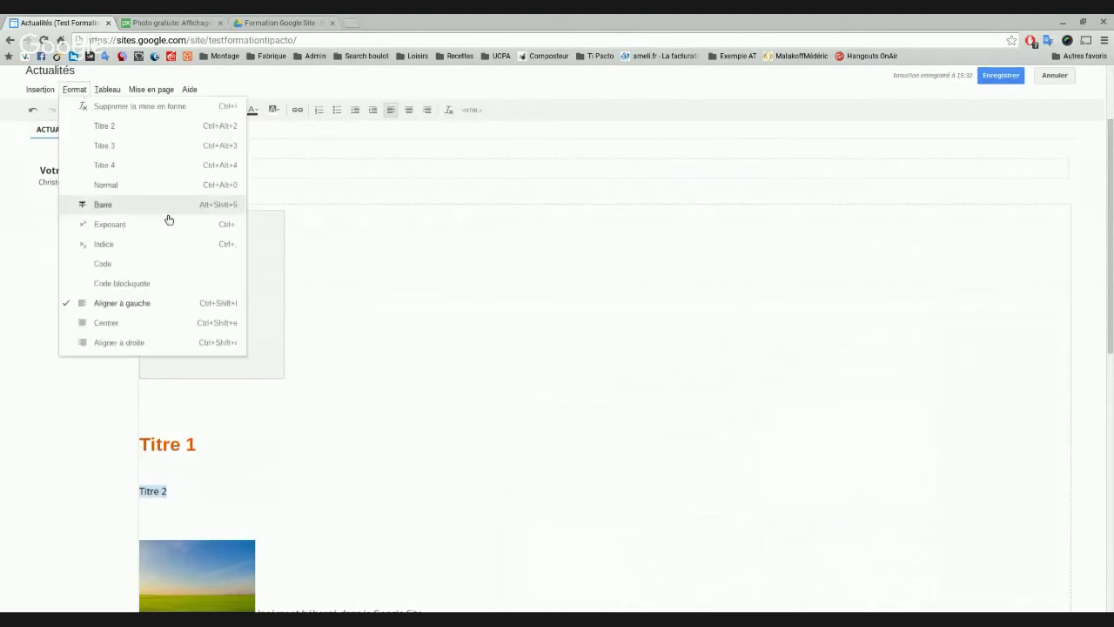
click(156, 146)
click(396, 396)
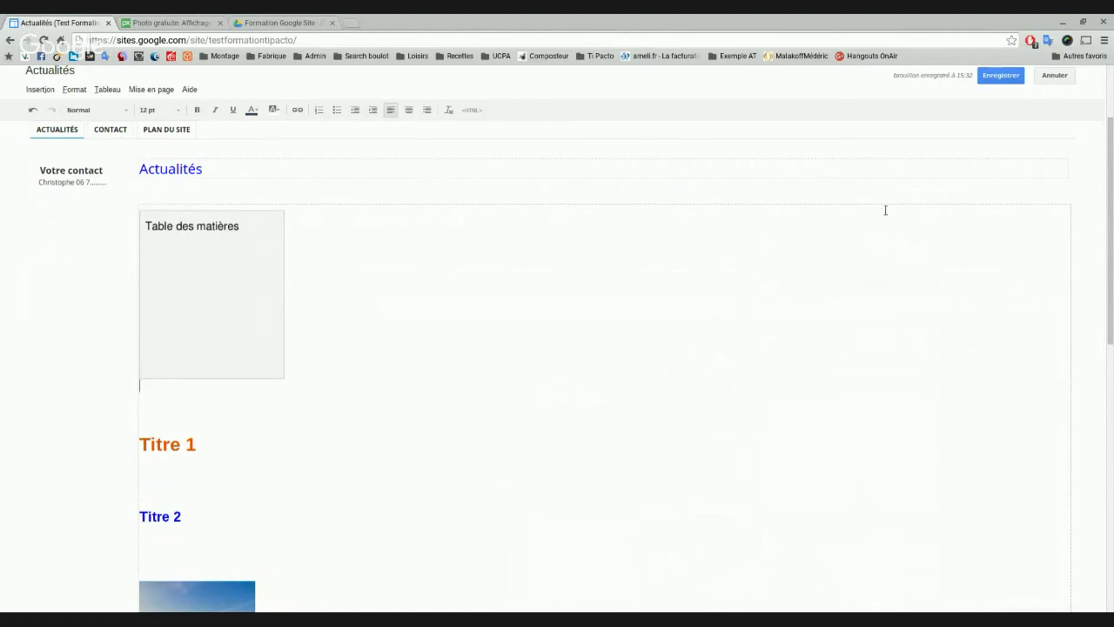
Save the Actualités page and test the table of contents links to Titre 2 and Titre 1
click(1001, 77)
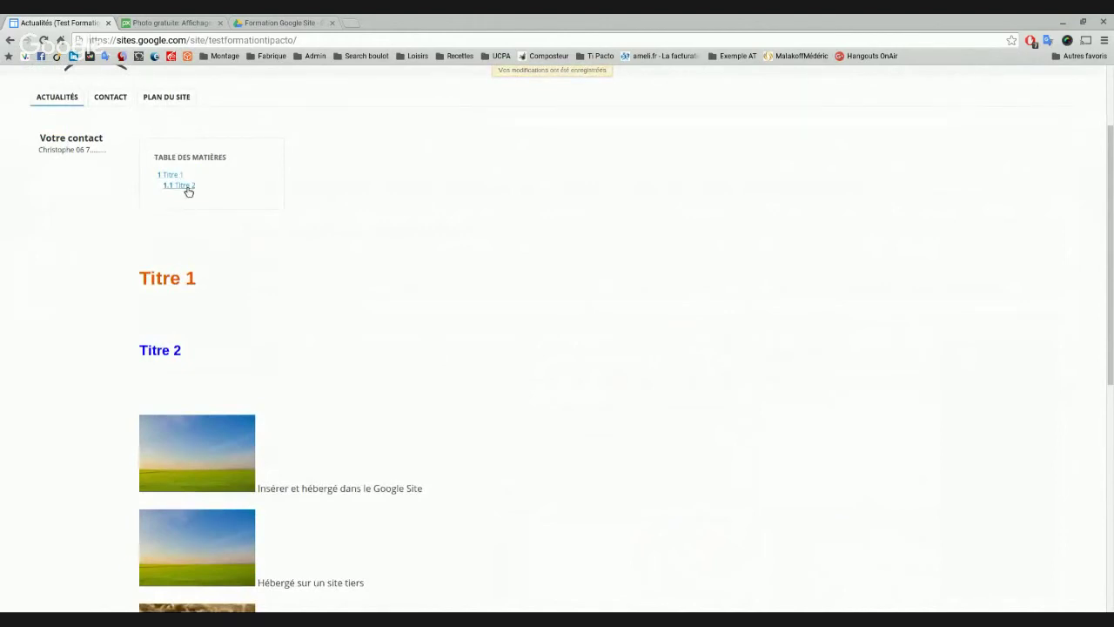
click(186, 187)
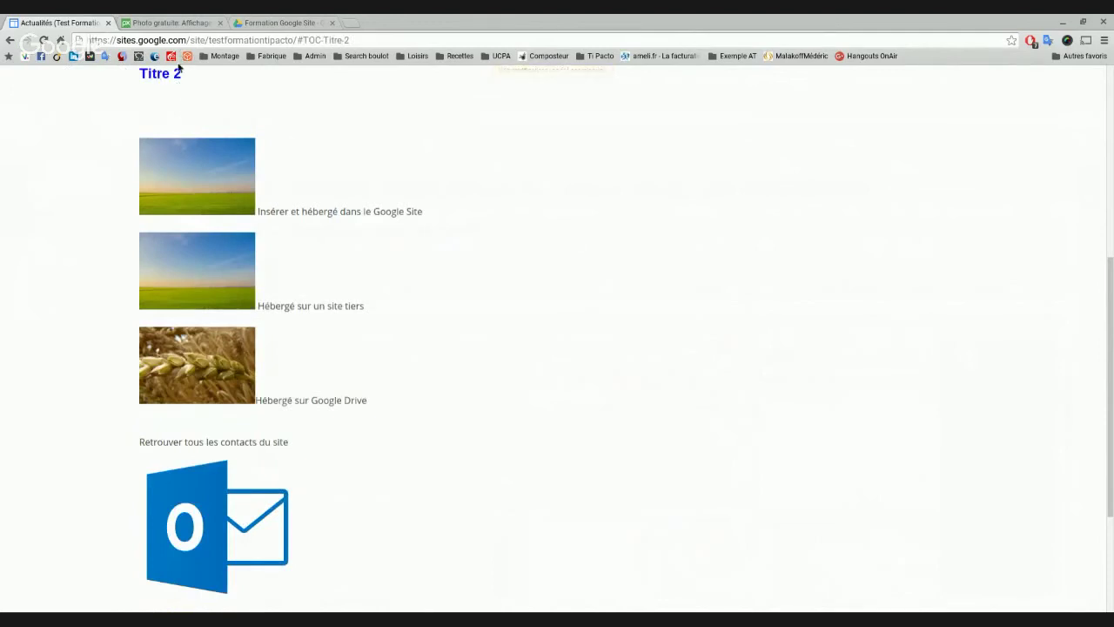
scroll(192, 109, up, 4)
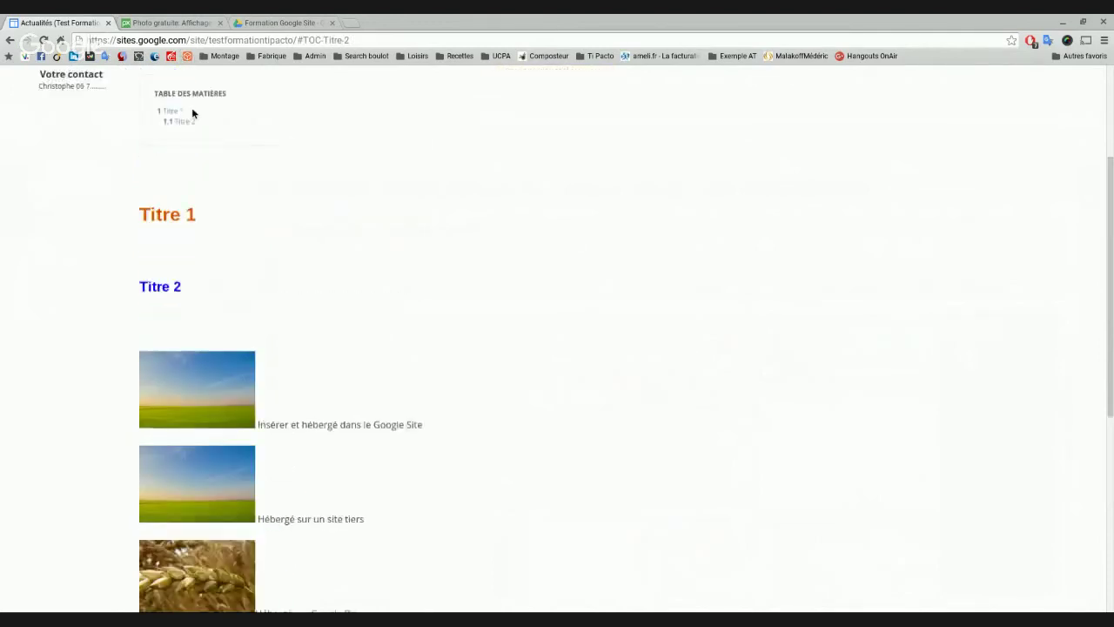
click(179, 229)
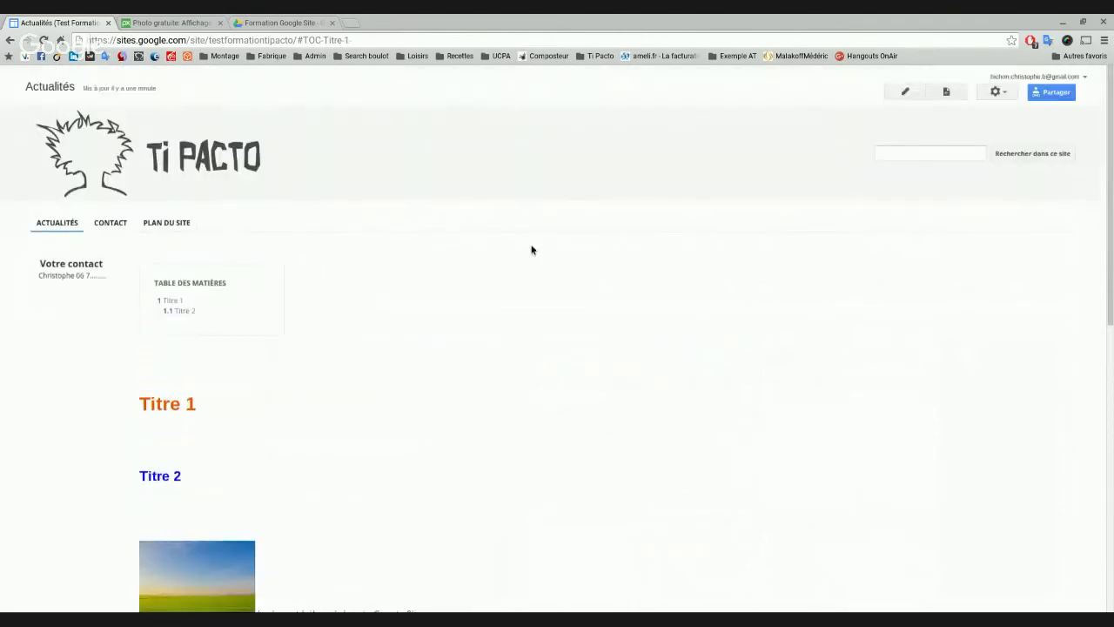
Edit the Actualités page again and apply the Titre 2 heading style to the "Titre 2" line
click(903, 93)
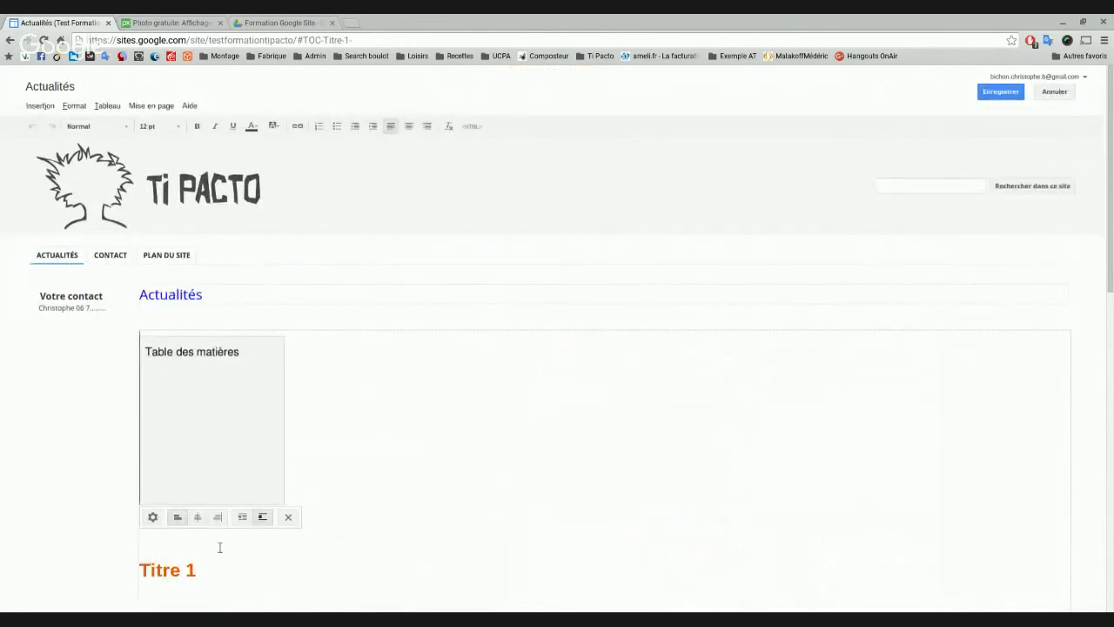
triple_click(214, 572)
key(Left)
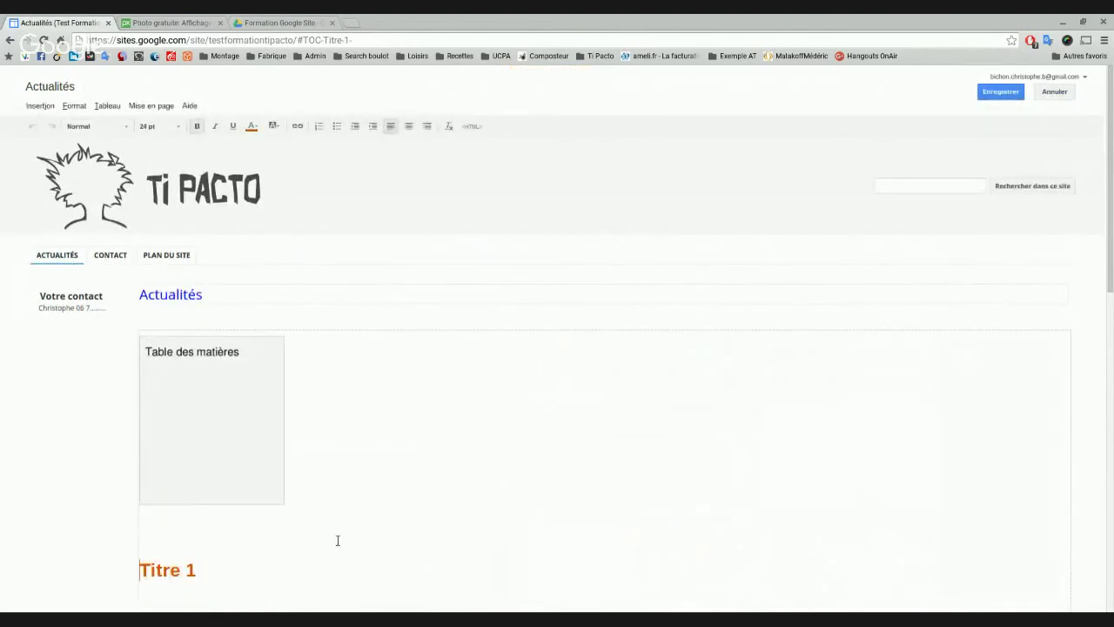
scroll(337, 541, down, 2)
triple_click(149, 535)
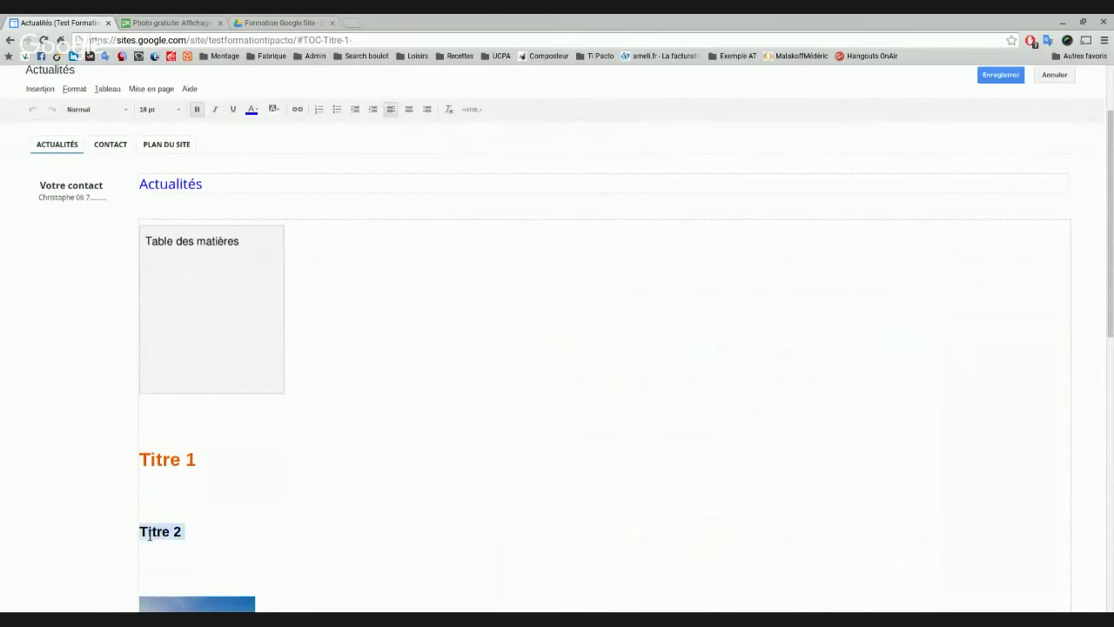
scroll(298, 355, up, 1)
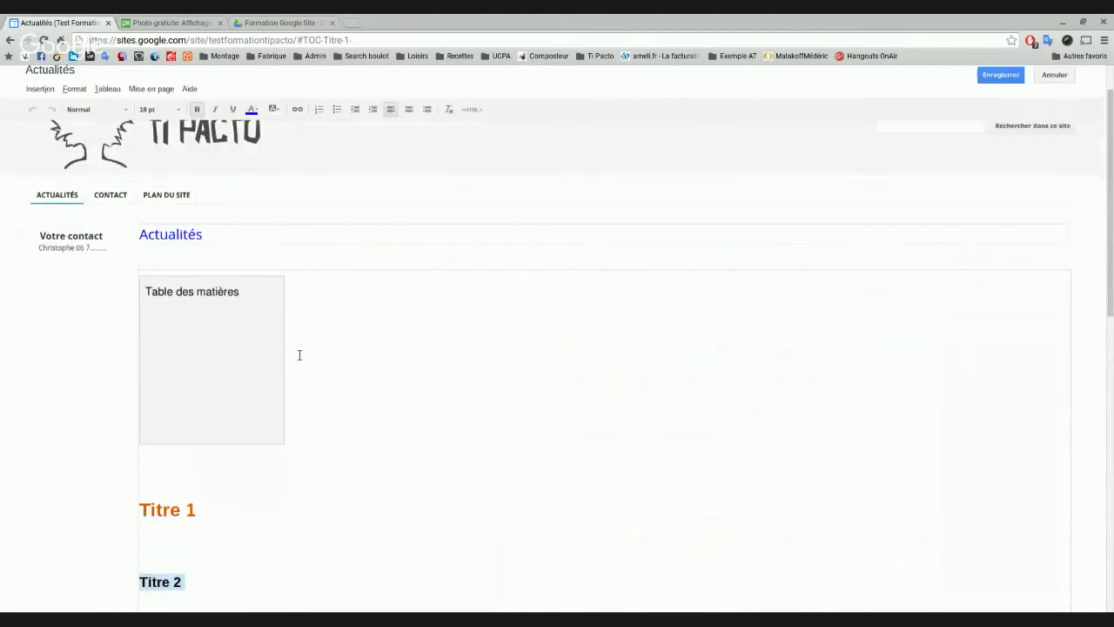
click(74, 89)
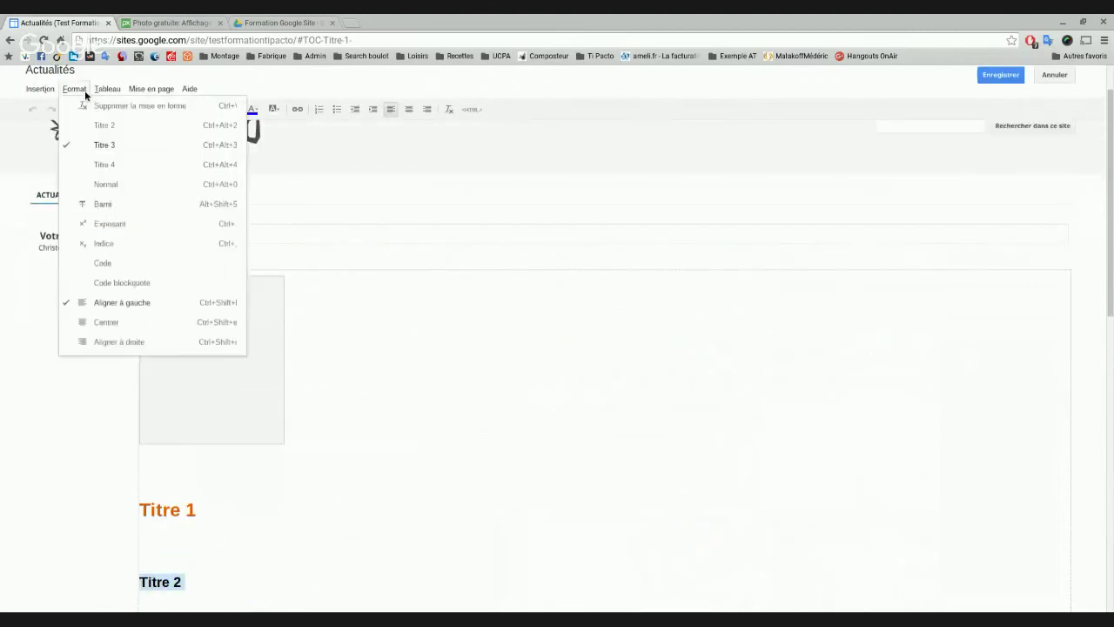
click(132, 124)
click(321, 456)
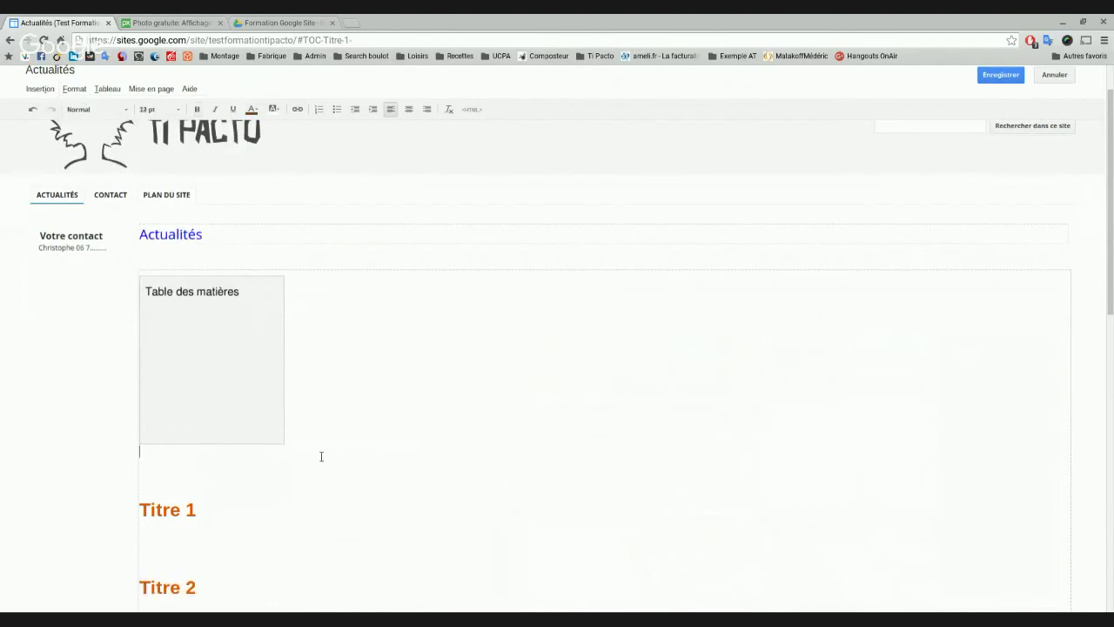
Save the Actualités page and view its updated table of contents
click(76, 89)
click(339, 492)
click(1001, 77)
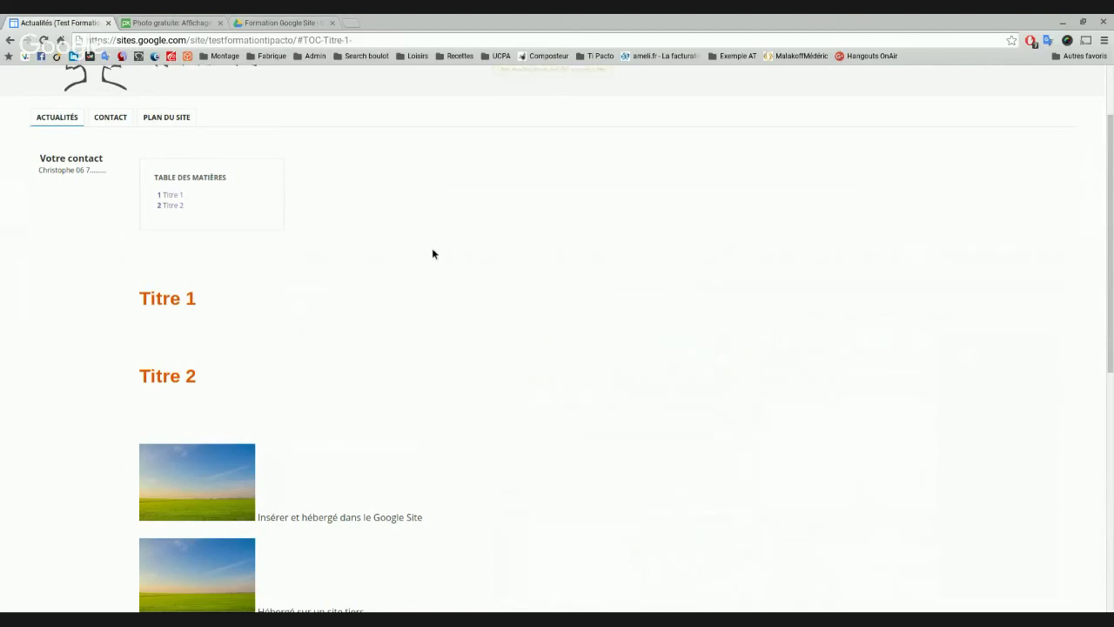
scroll(433, 253, up, 2)
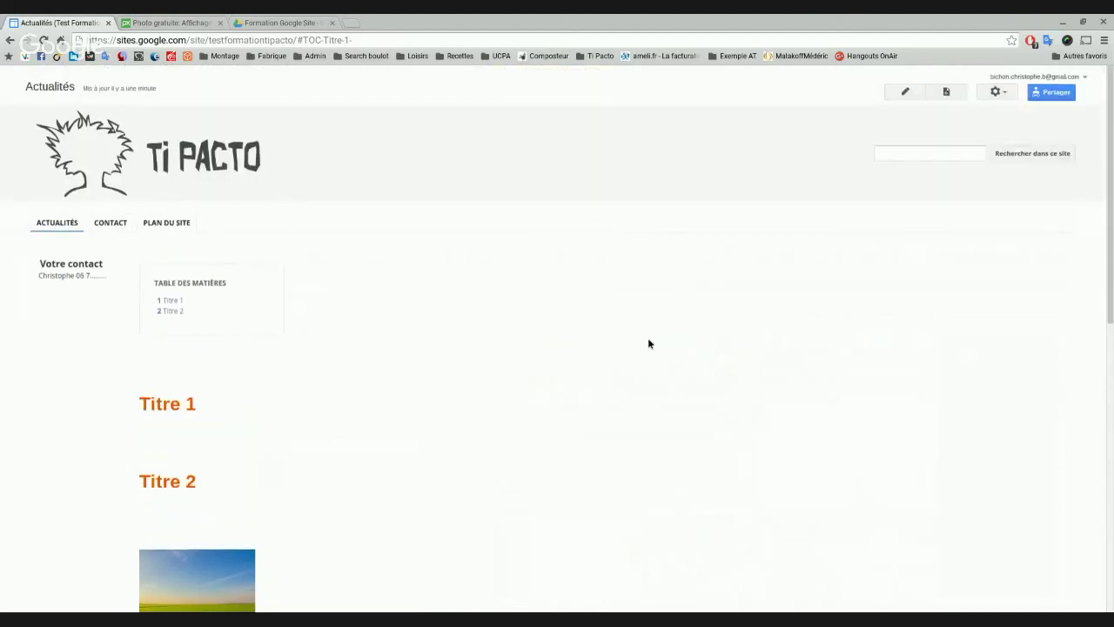